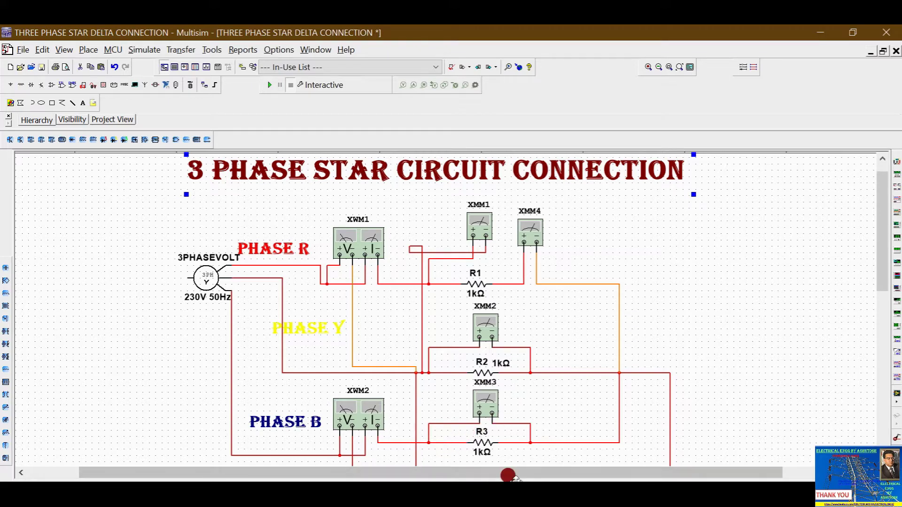
Look over the three-phase star circuit and the three-phase delta circuit on the sheet.
drag(879, 237, 882, 252)
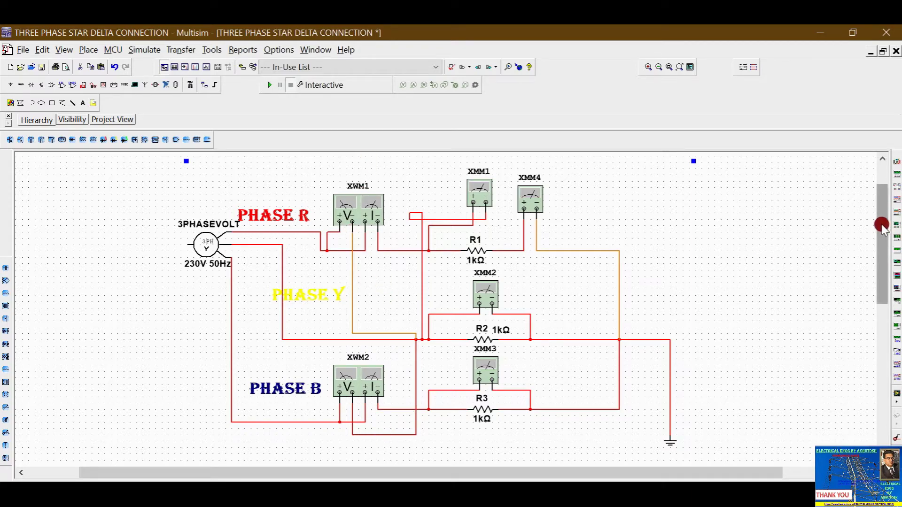
scroll(880, 219, up, 2)
scroll(881, 230, down, 4)
drag(881, 240, 895, 353)
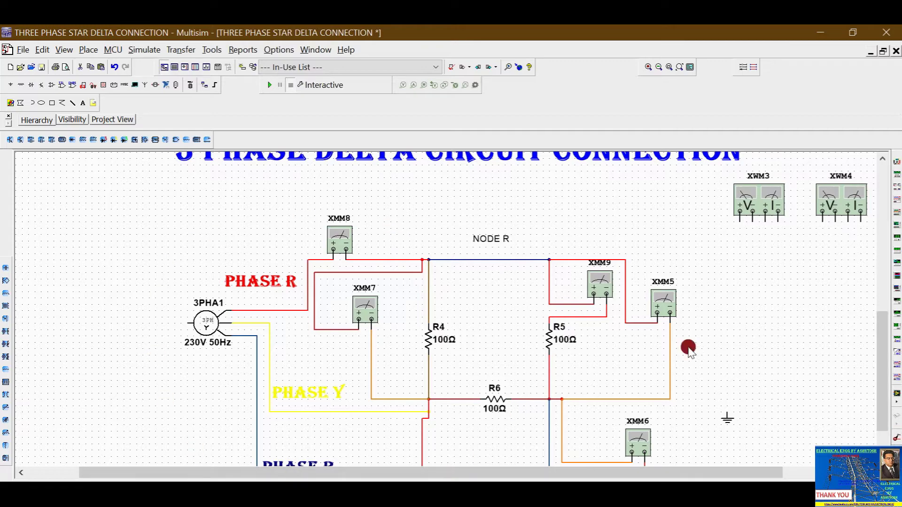
drag(886, 402, 879, 262)
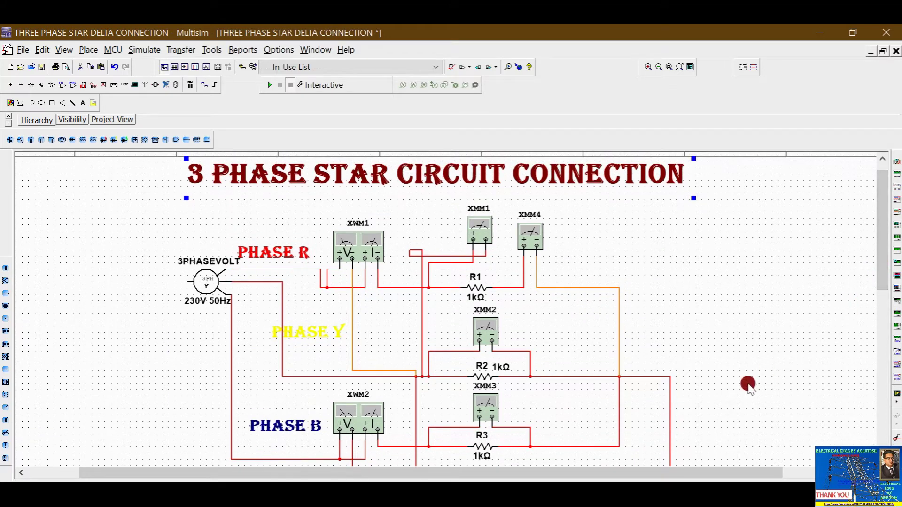
drag(875, 214, 880, 232)
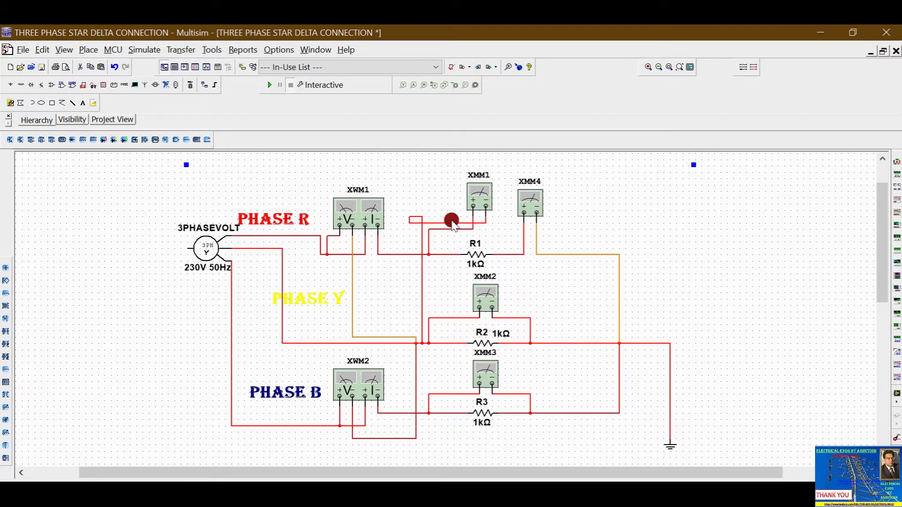
Run the simulation and open multimeter XMM1 beside the star circuit to read the line voltage.
click(271, 89)
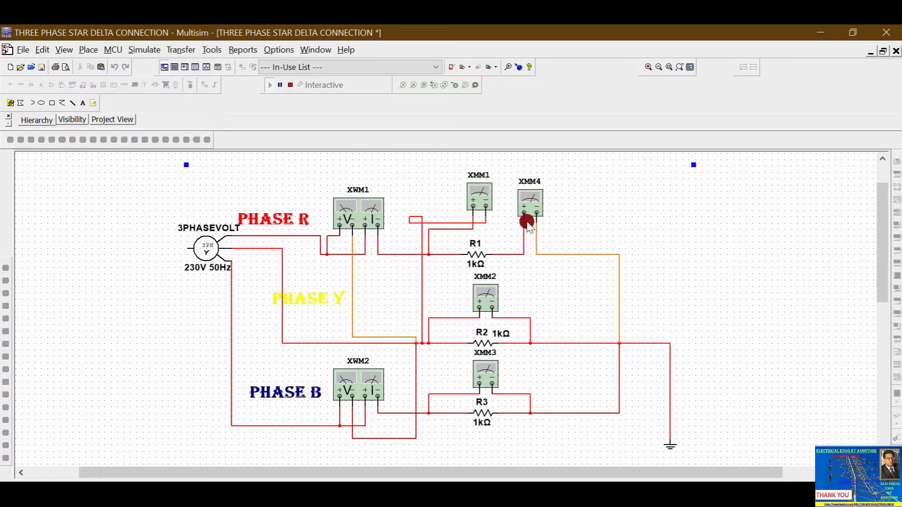
double_click(478, 194)
drag(583, 229, 646, 194)
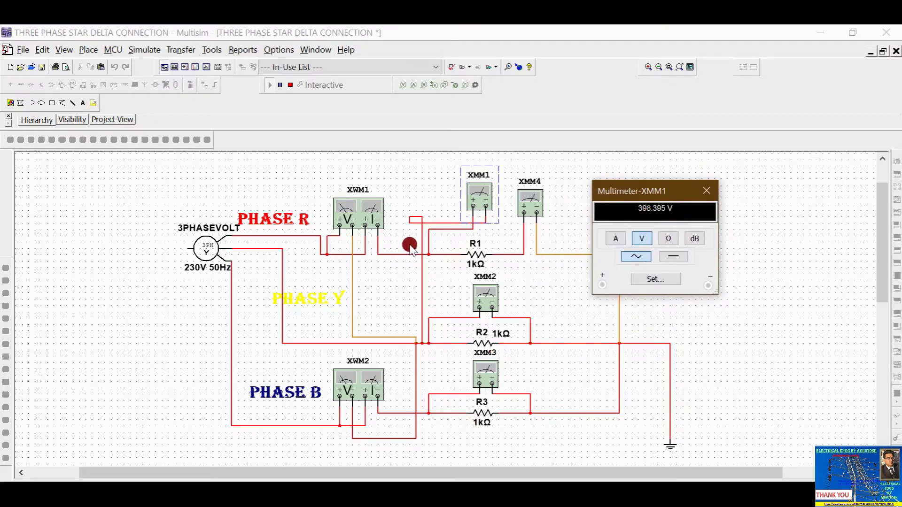
Open the star circuit's three-phase source properties and examine its line-to-neutral voltage setting.
double_click(205, 250)
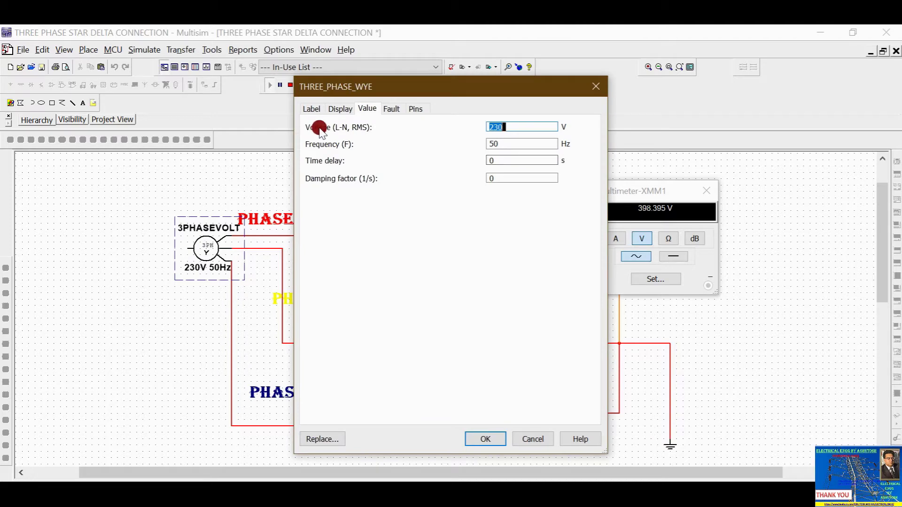
drag(460, 94, 230, 161)
click(262, 197)
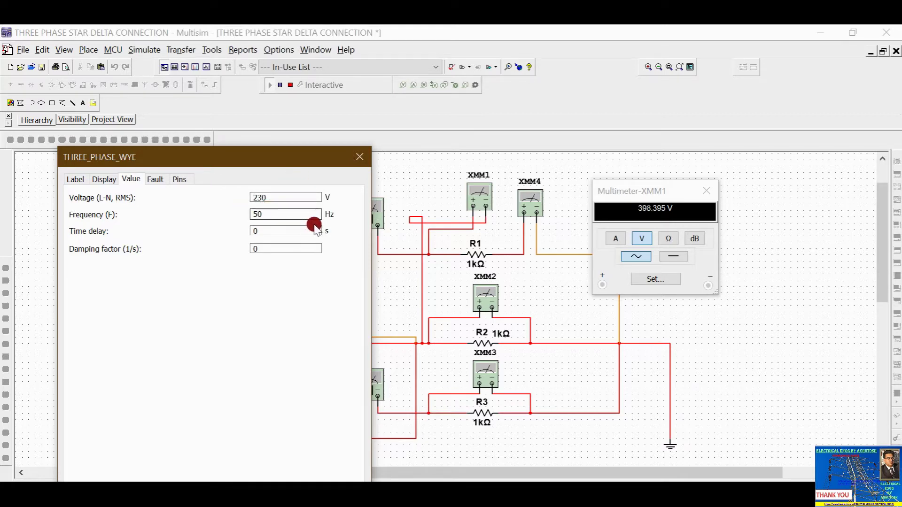
drag(265, 156, 309, 99)
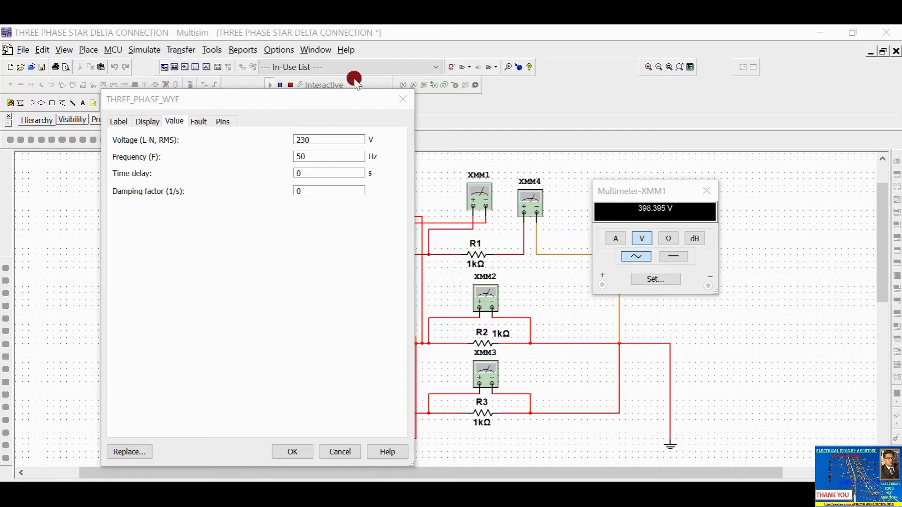
Switch to Calculator, multiply 230 by 1.732 to check the line voltage, and close the source properties.
click(323, 107)
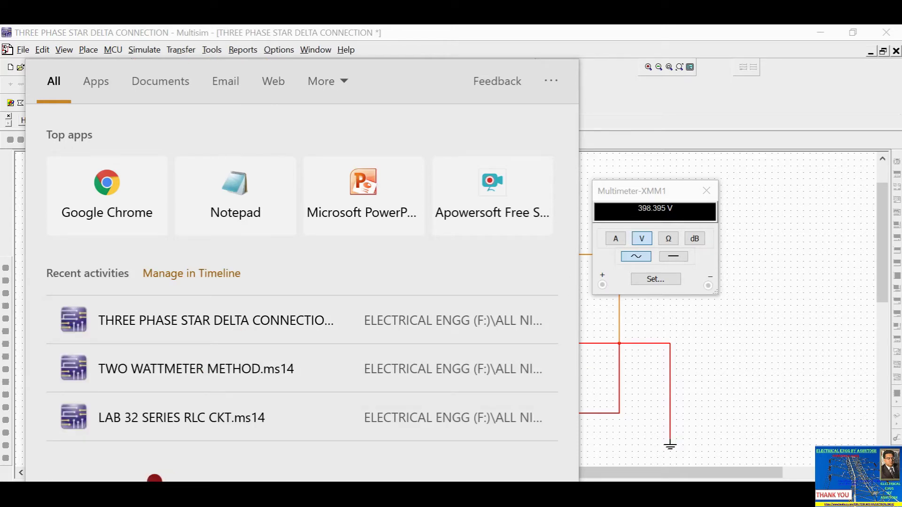
text(CA)
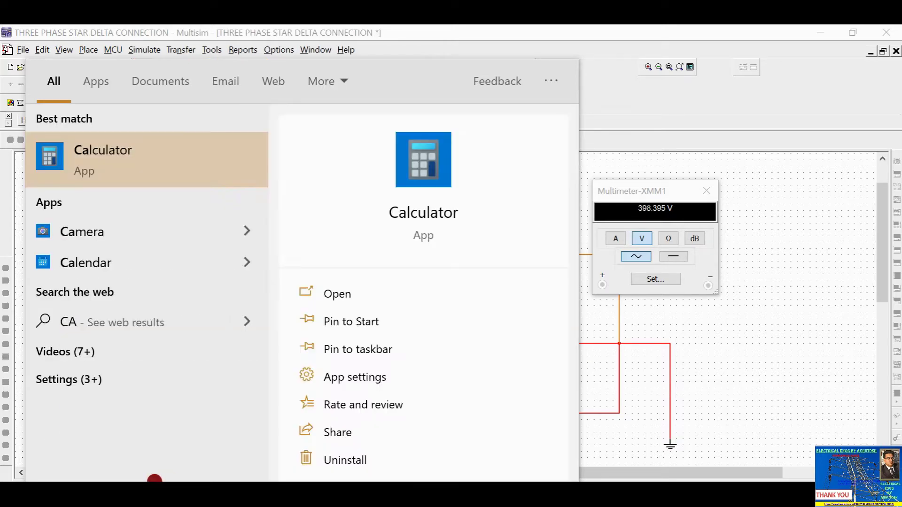
click(109, 160)
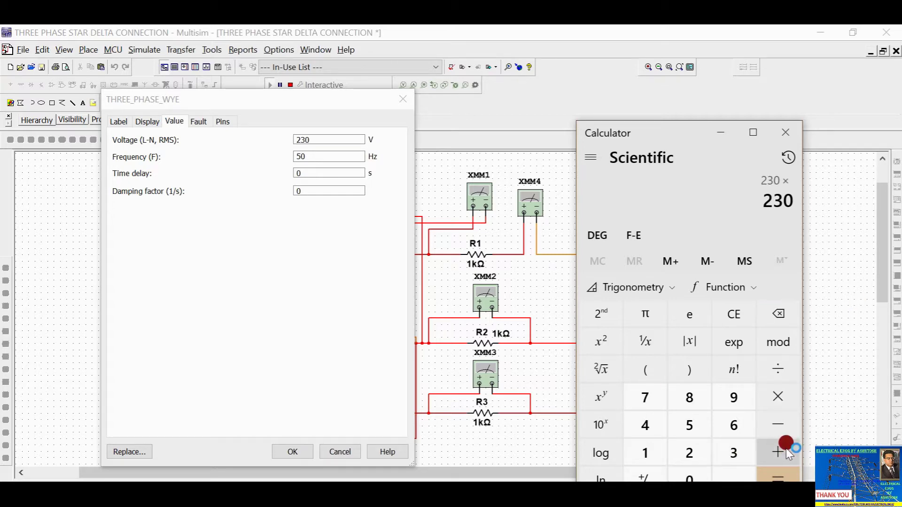
text(1.732)
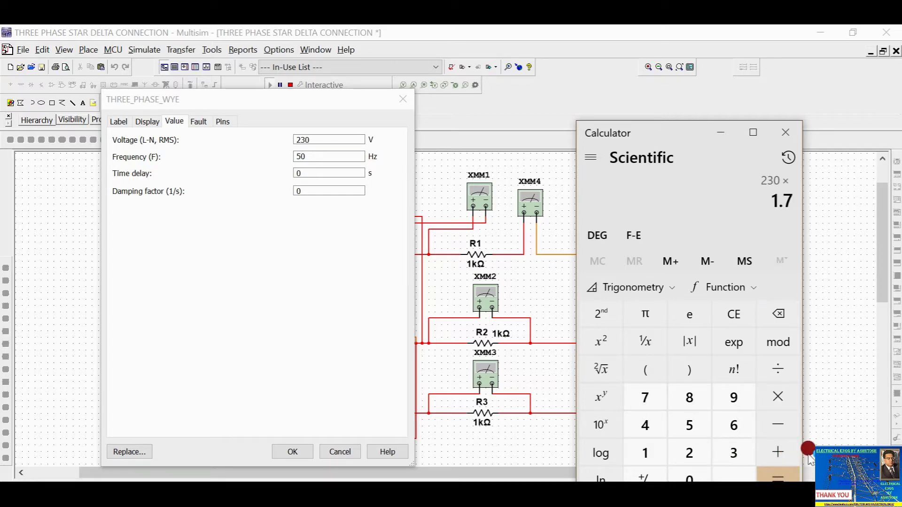
click(778, 475)
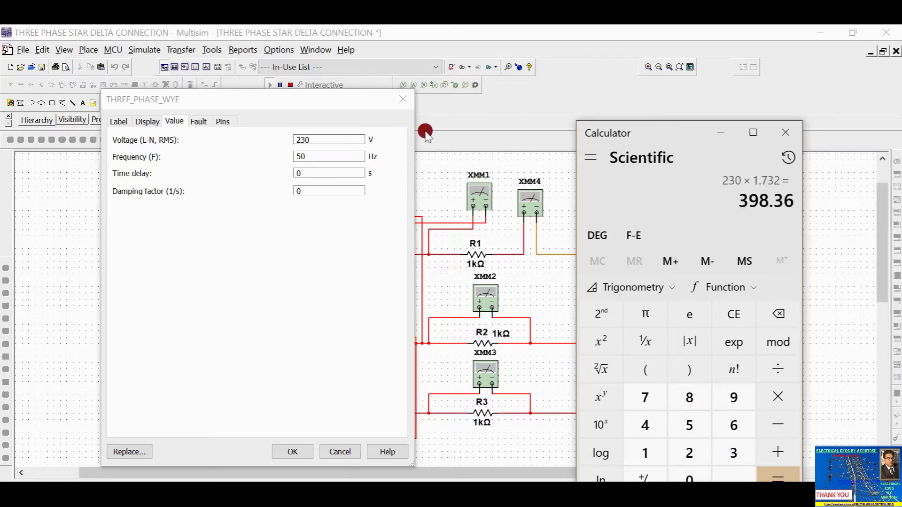
click(400, 107)
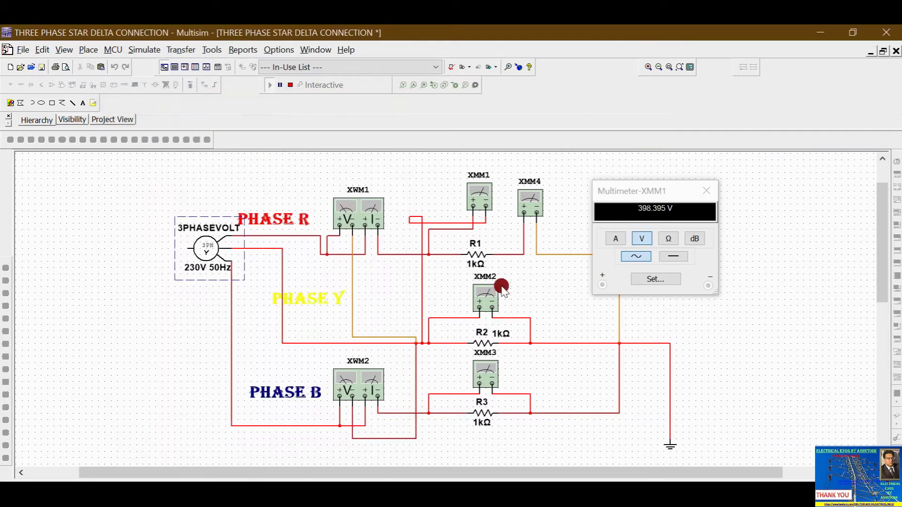
Dismiss the antivirus splash and open multimeters XMM2 and XMM3 to read the phase voltages across R2 and R3.
click(298, 474)
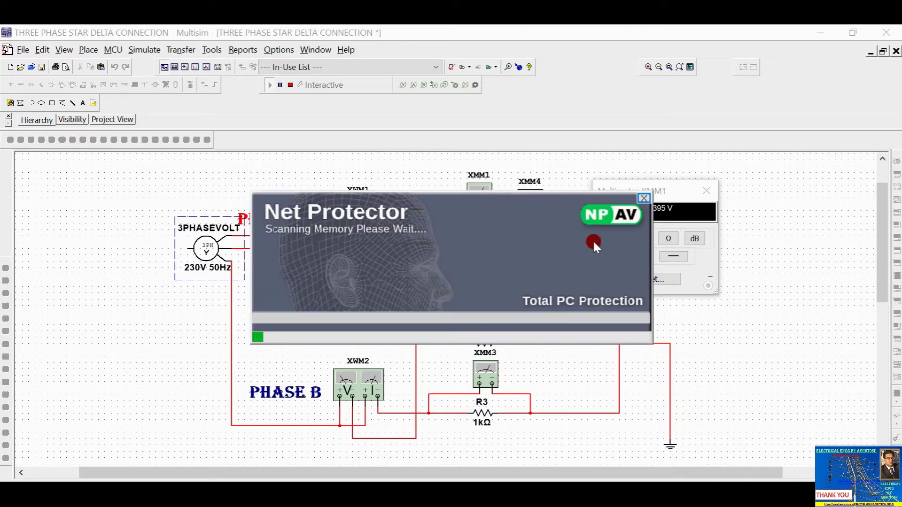
click(644, 198)
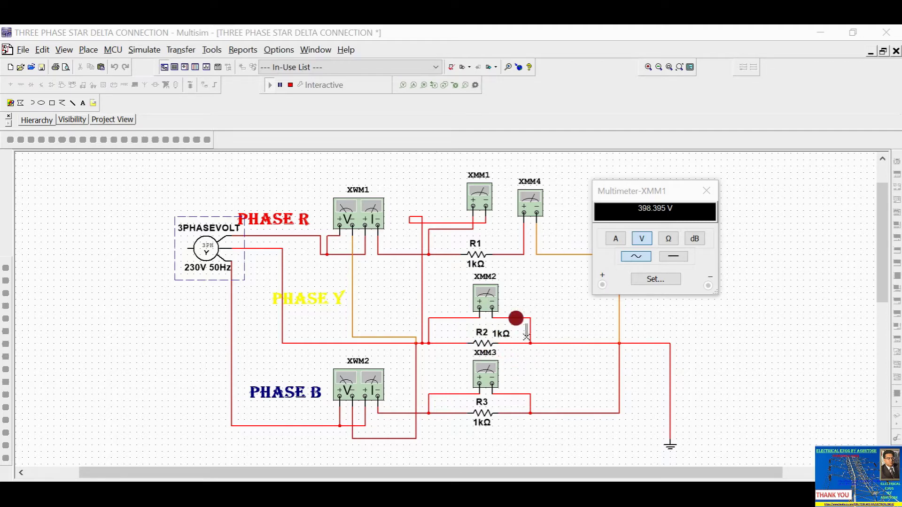
double_click(486, 296)
drag(672, 291, 616, 307)
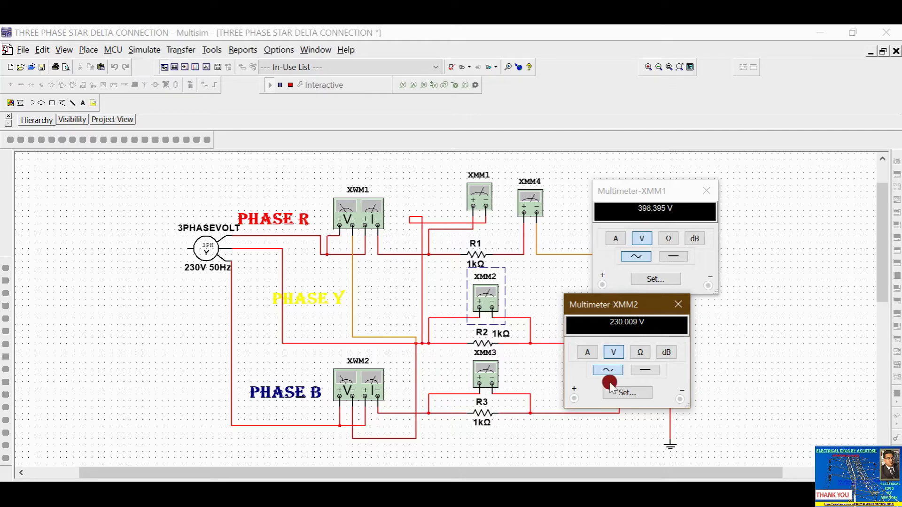
drag(608, 310, 643, 286)
double_click(487, 371)
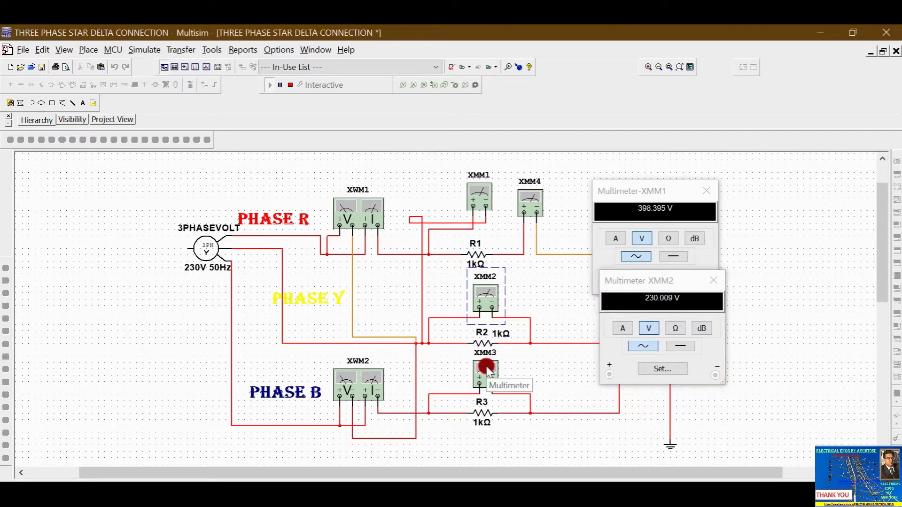
drag(684, 404, 634, 376)
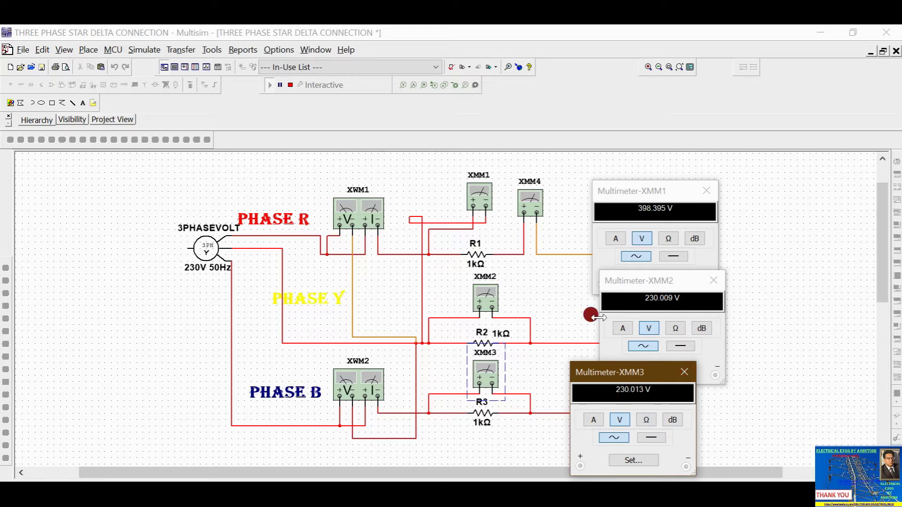
Recheck the star circuit source's line-to-neutral voltage against the multimeter readings and close its properties.
double_click(205, 246)
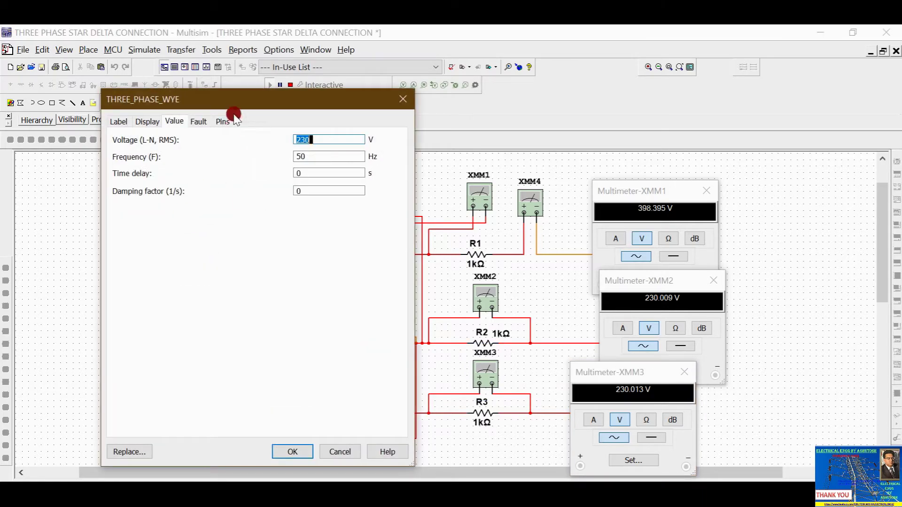
drag(209, 101, 244, 139)
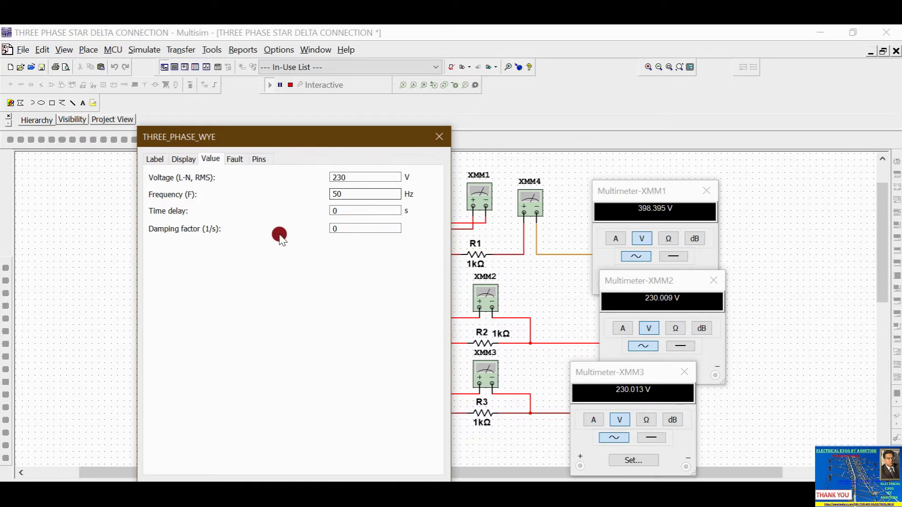
click(333, 481)
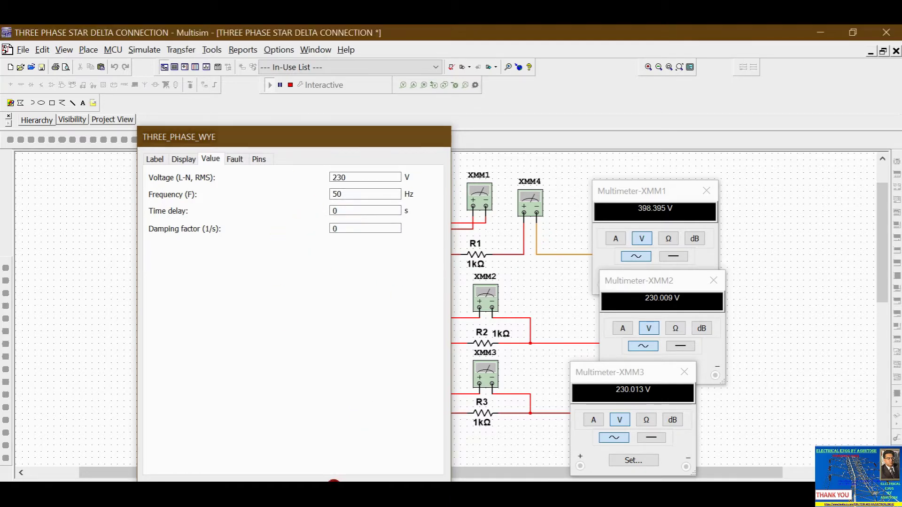
click(601, 300)
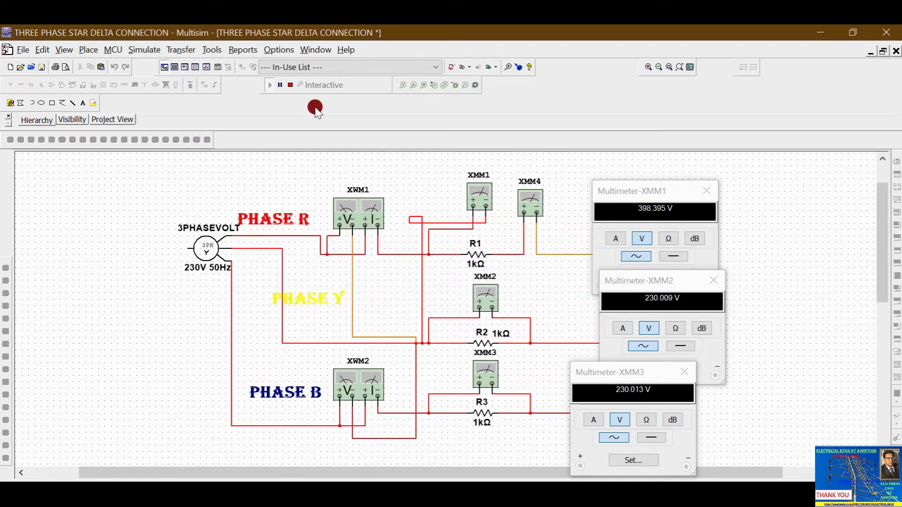
Stop the simulation and close the XMM1, XMM2 and XMM3 multimeter windows.
click(290, 87)
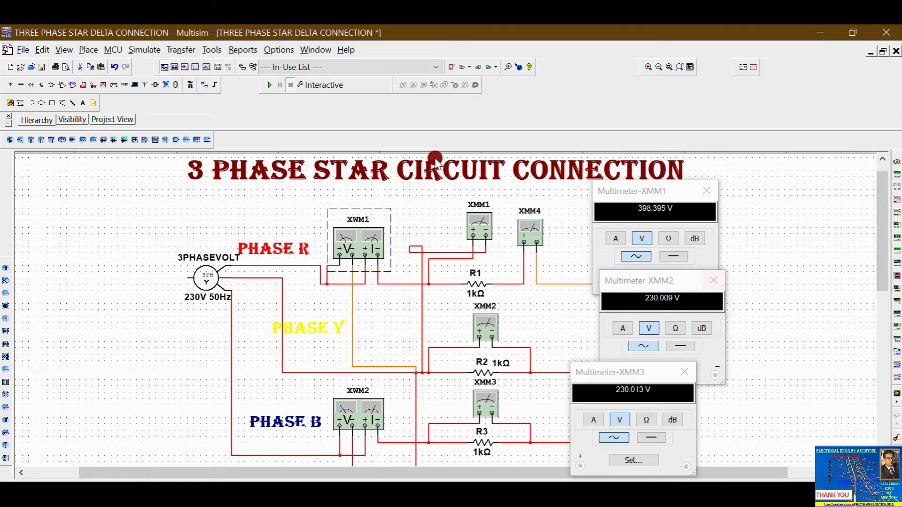
click(706, 190)
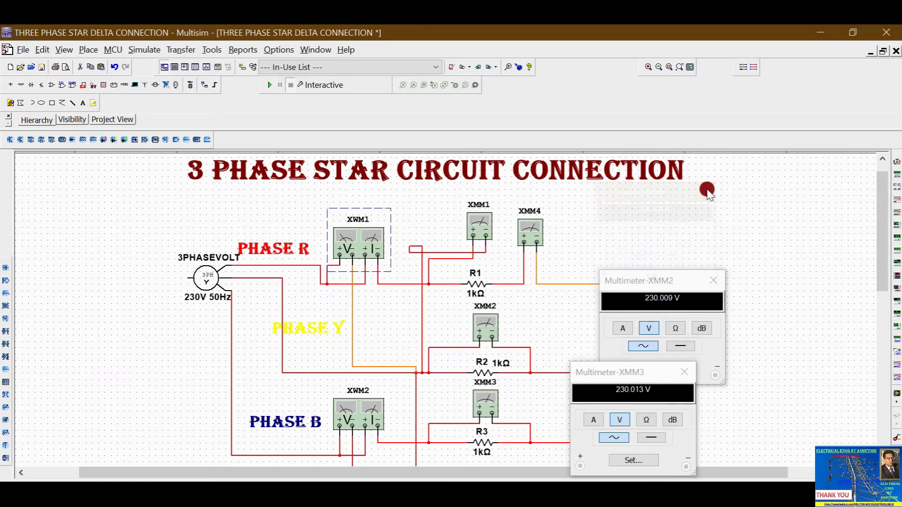
click(713, 284)
click(685, 372)
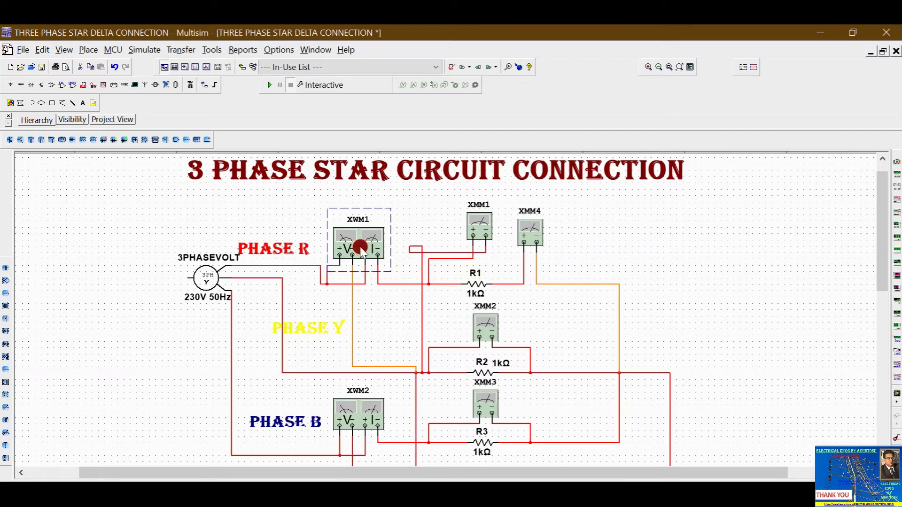
Delete wattmeters XWM1 and XWM2 and multimeters XMM1, XMM2, XMM3 and XMM4 from the star circuit.
key(Delete)
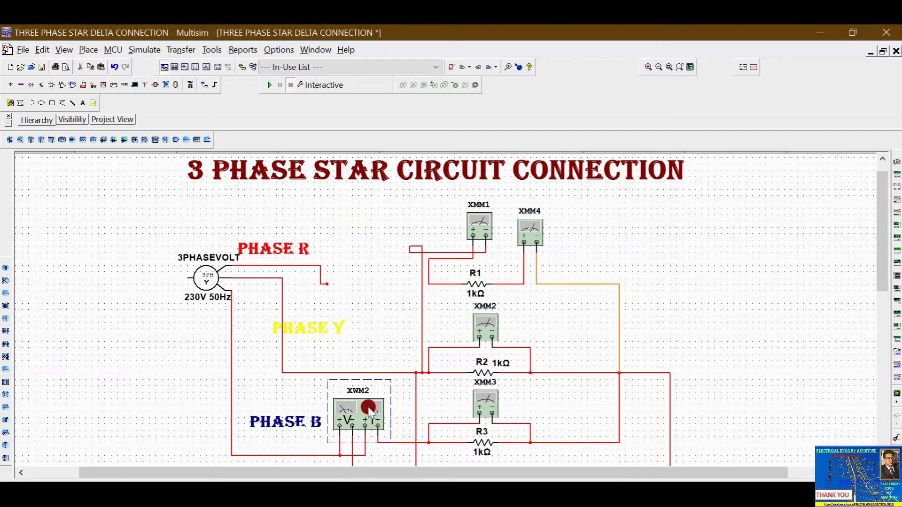
key(Delete)
click(480, 225)
key(Delete)
click(529, 235)
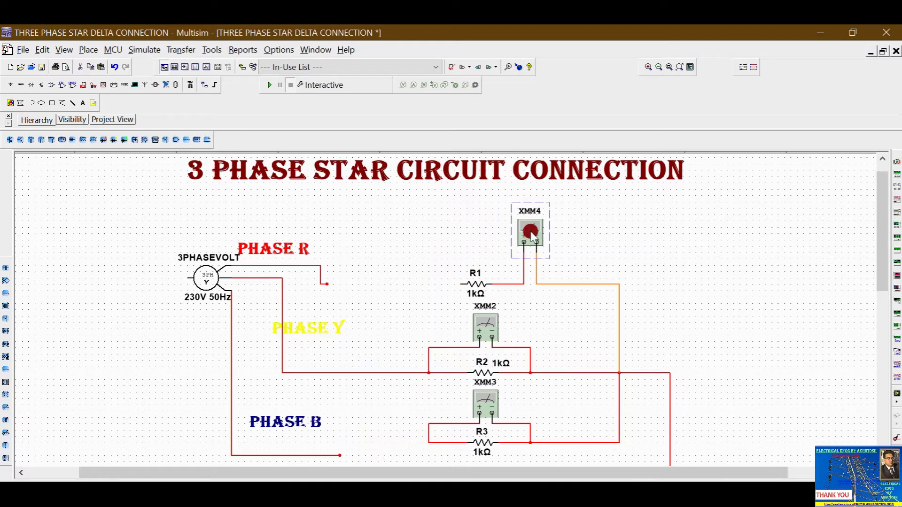
key(Delete)
click(492, 330)
key(Delete)
click(486, 398)
key(Delete)
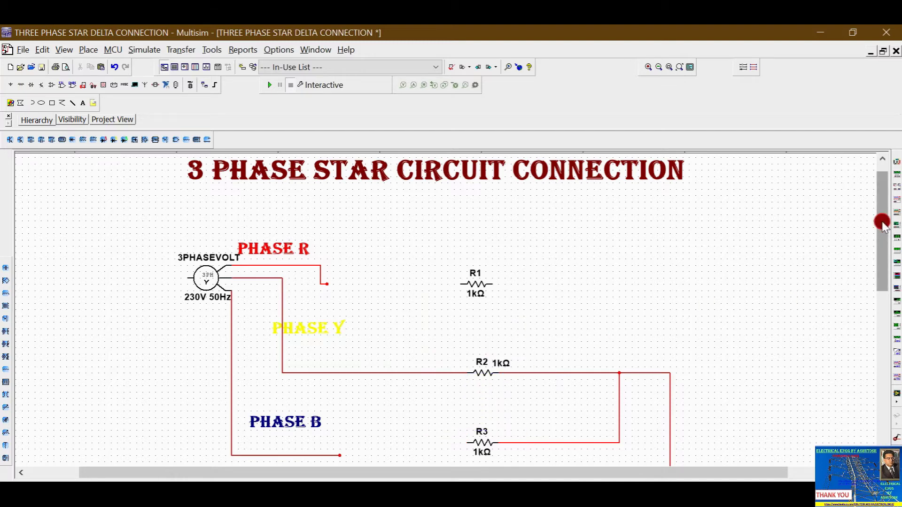
Delete the phase B and phase Y supply wires and the wires linking R2 and R3 to ground.
drag(880, 221, 880, 227)
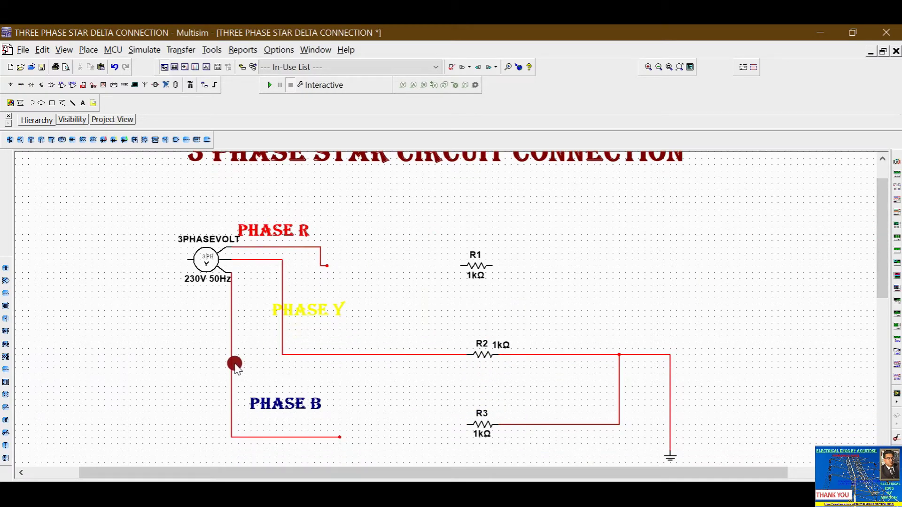
key(Delete)
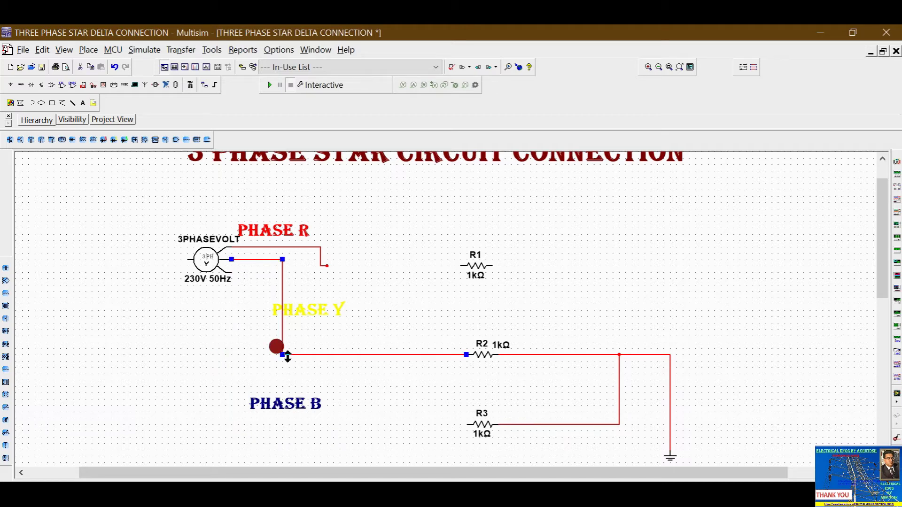
key(Delete)
click(517, 354)
key(Delete)
click(540, 425)
key(Delete)
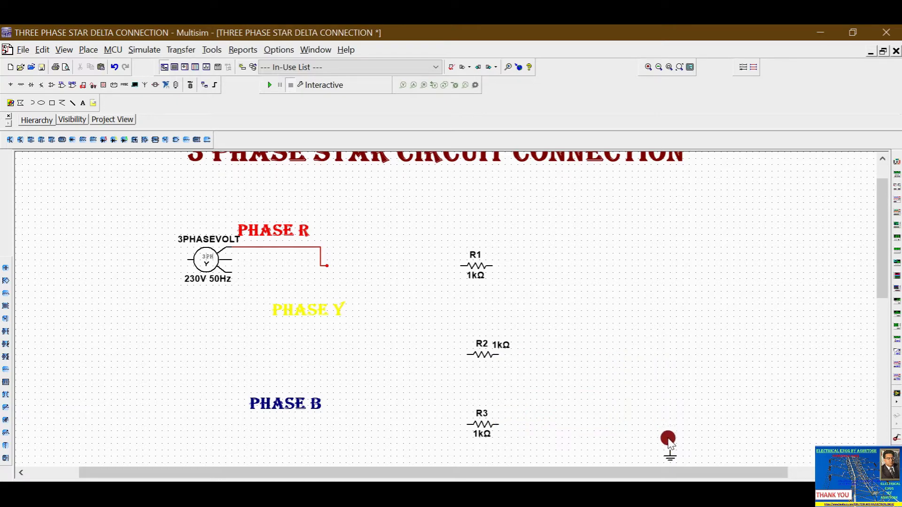
Delete the ground, resistors R1 to R3, the three-phase source and the remaining phase R wire, keeping the text labels.
key(Delete)
scroll(476, 249, down, 10)
scroll(560, 436, up, 8)
drag(448, 165, 513, 363)
key(Delete)
click(237, 207)
key(Delete)
click(888, 276)
drag(888, 276, 889, 244)
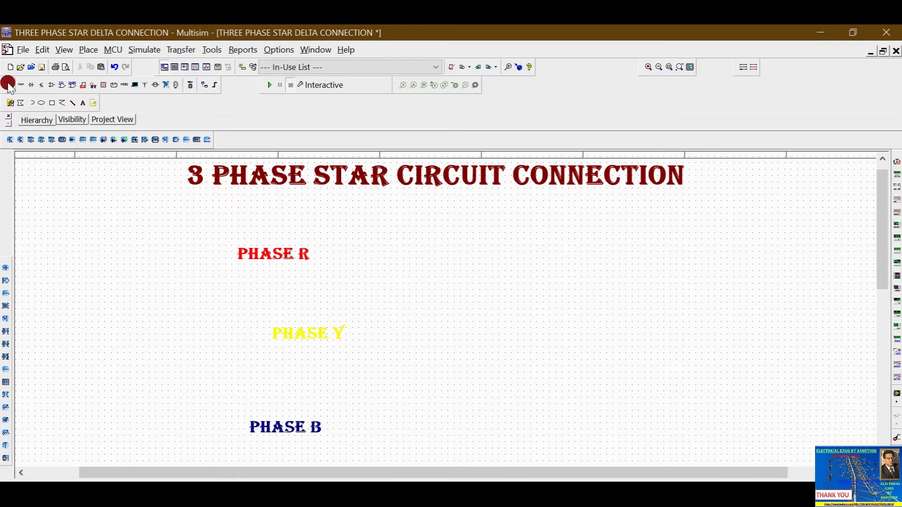
click(85, 51)
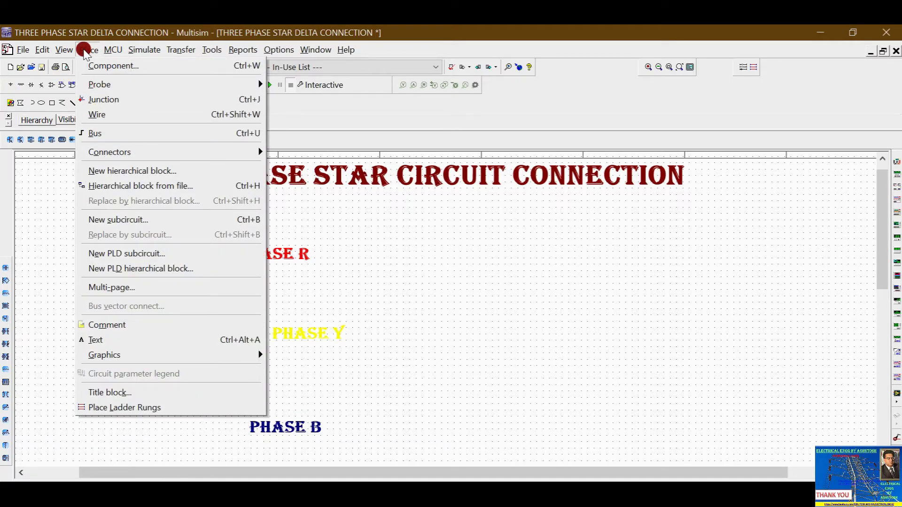
mouse_move(211, 85)
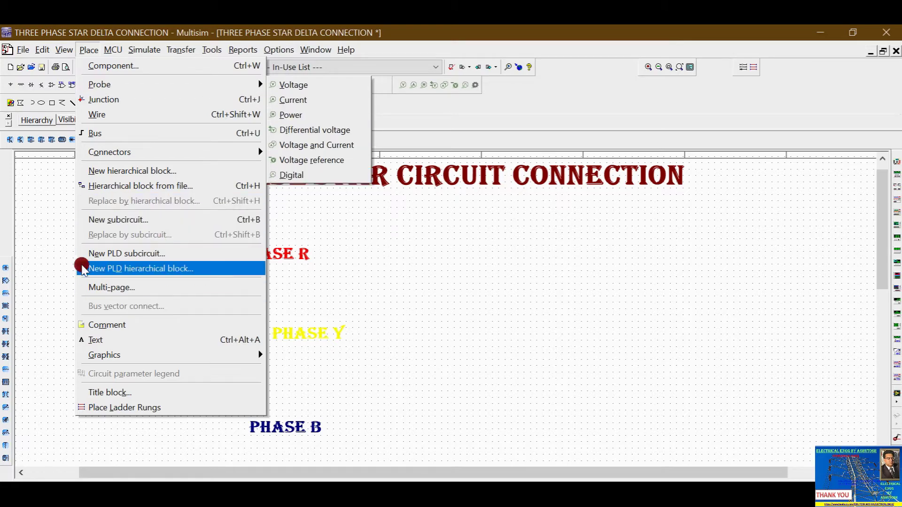
mouse_move(207, 49)
mouse_move(152, 49)
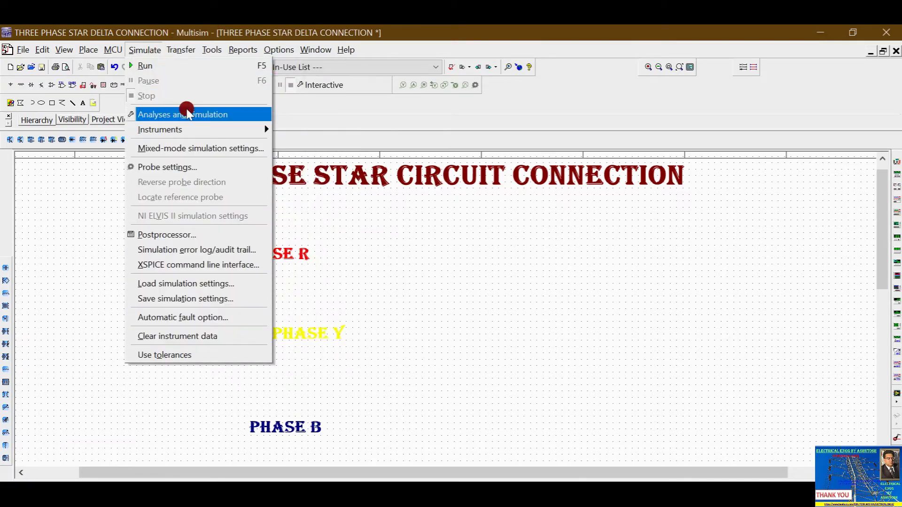
mouse_move(251, 134)
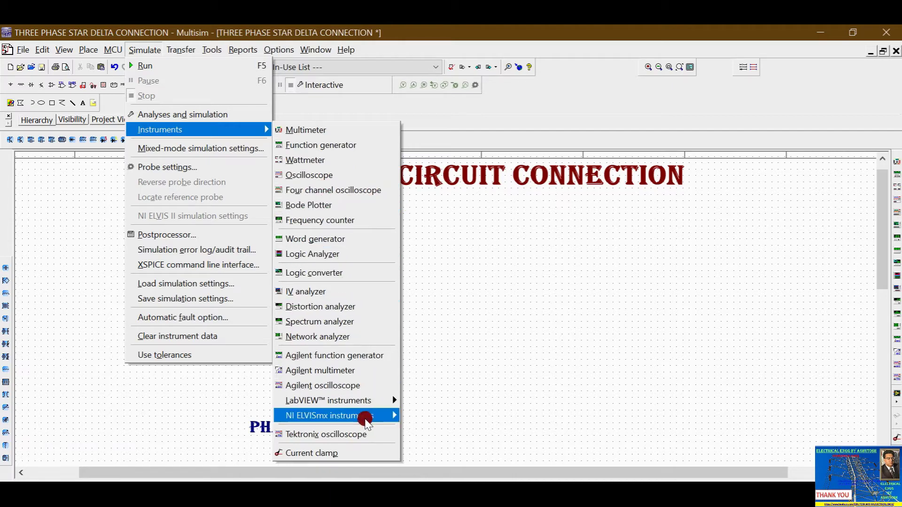
click(535, 284)
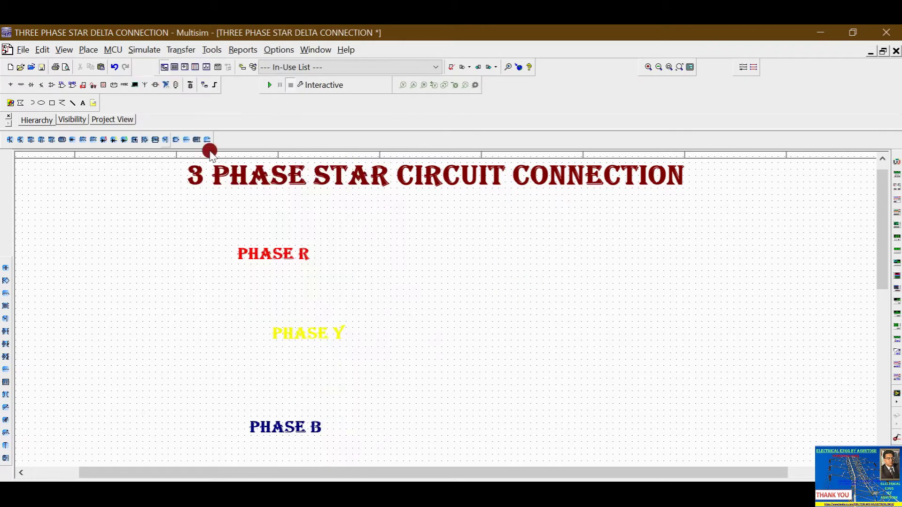
Place a THREE_PHASE_WYE source from the POWER_SOURCES family to the left of the PHASE Y label.
click(9, 86)
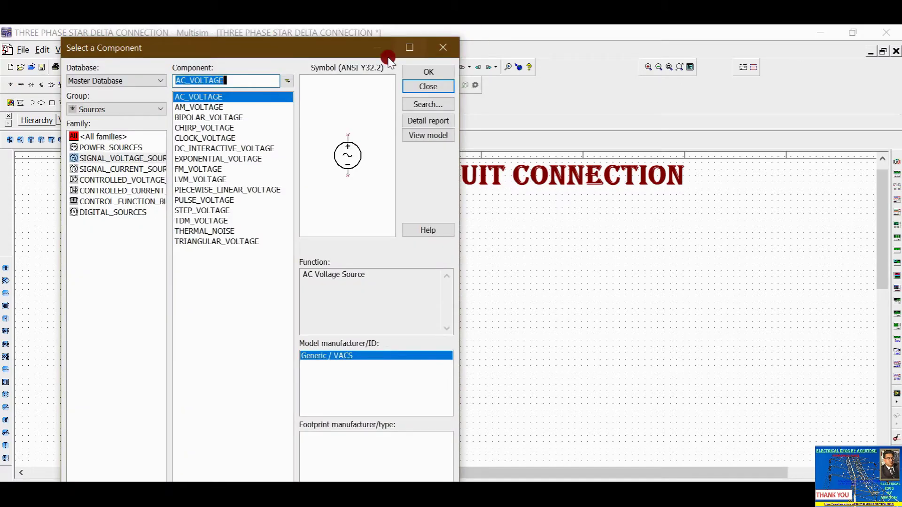
click(104, 148)
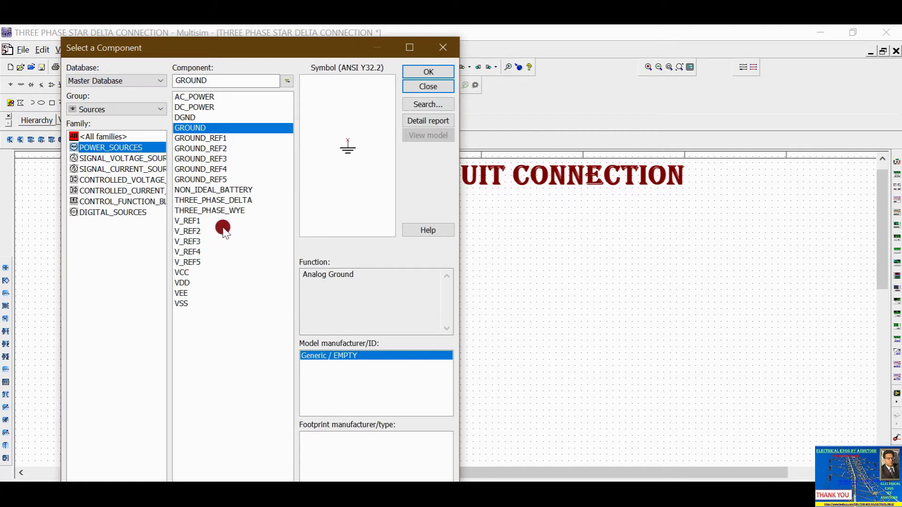
click(221, 210)
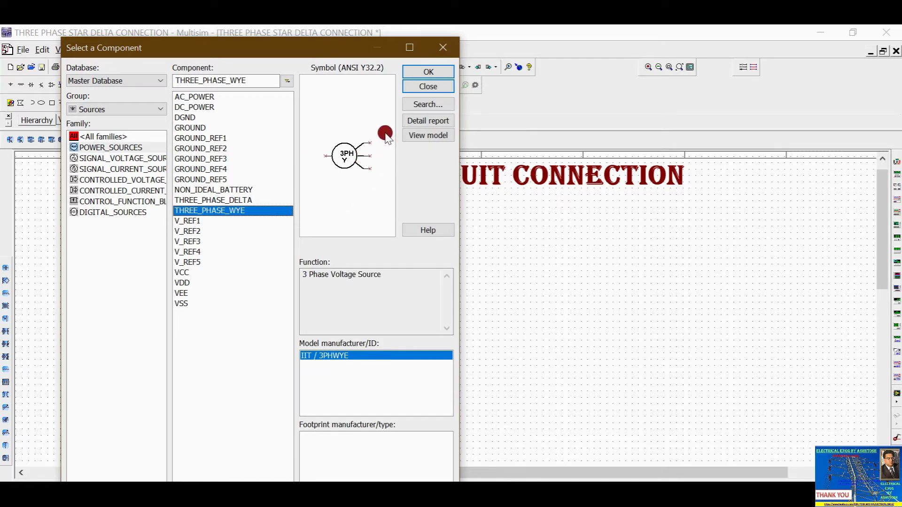
click(214, 201)
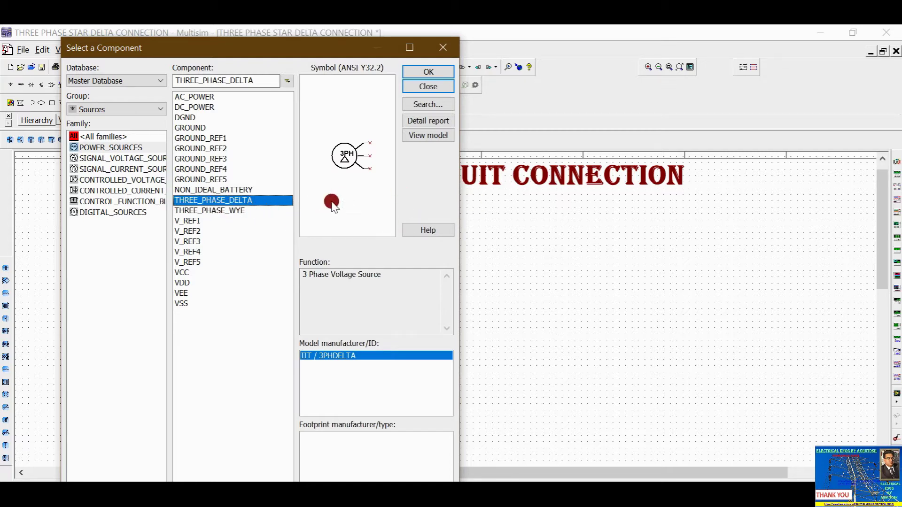
click(218, 211)
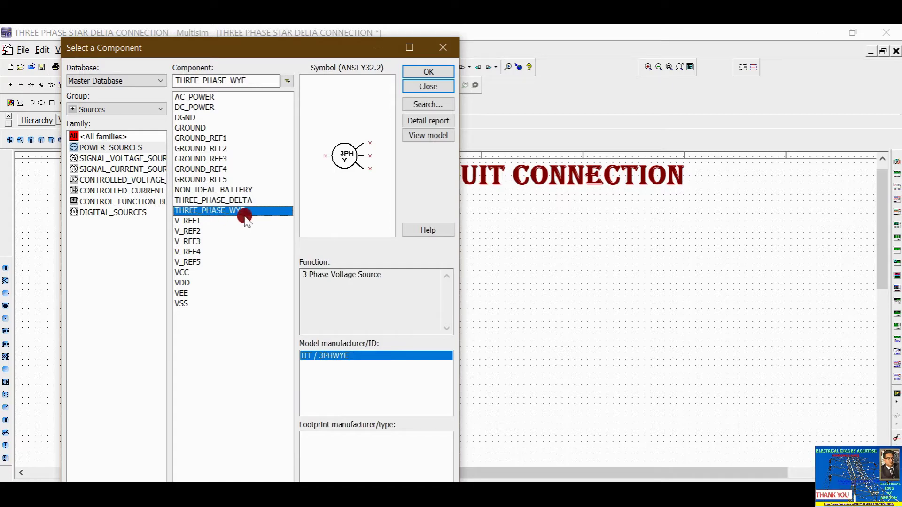
click(431, 73)
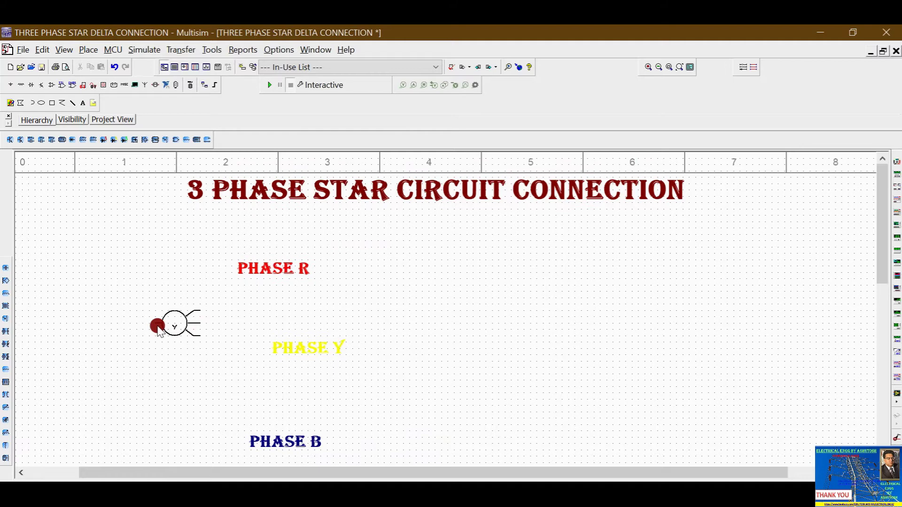
click(151, 337)
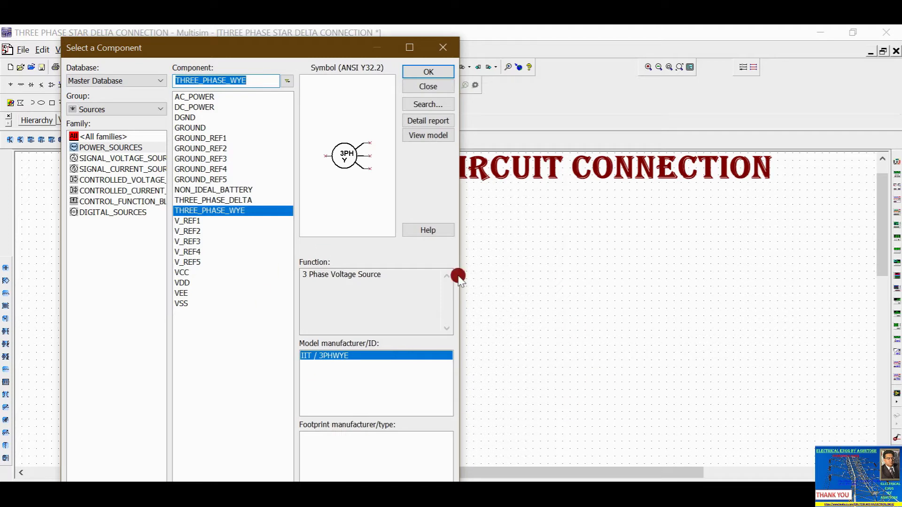
Place a GROUND component on the far right side of the star circuit area.
click(187, 127)
click(431, 71)
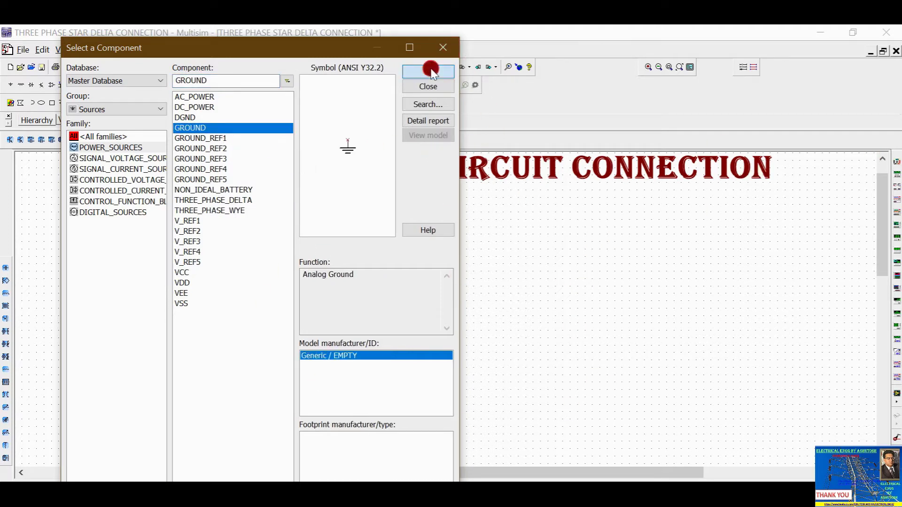
click(710, 413)
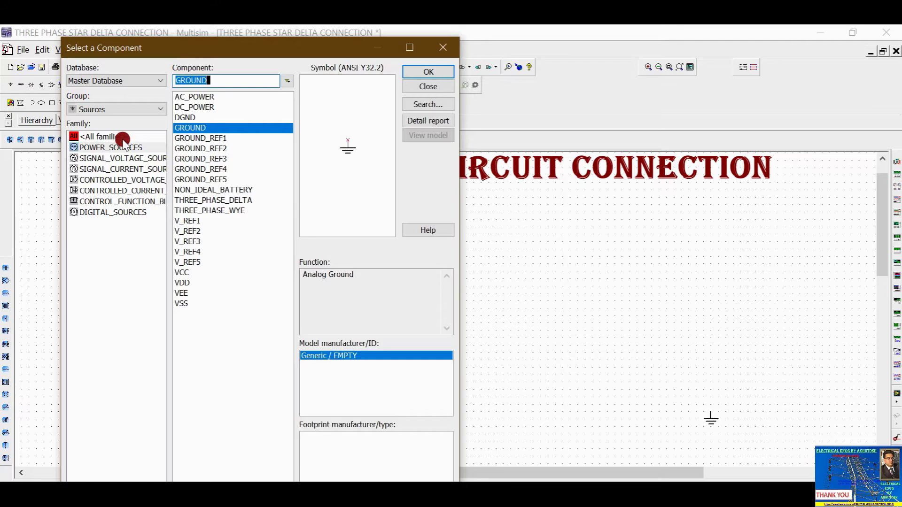
Place two 1 kΩ resistors from the Basic group one above the other, between the phase labels and the ground.
click(153, 111)
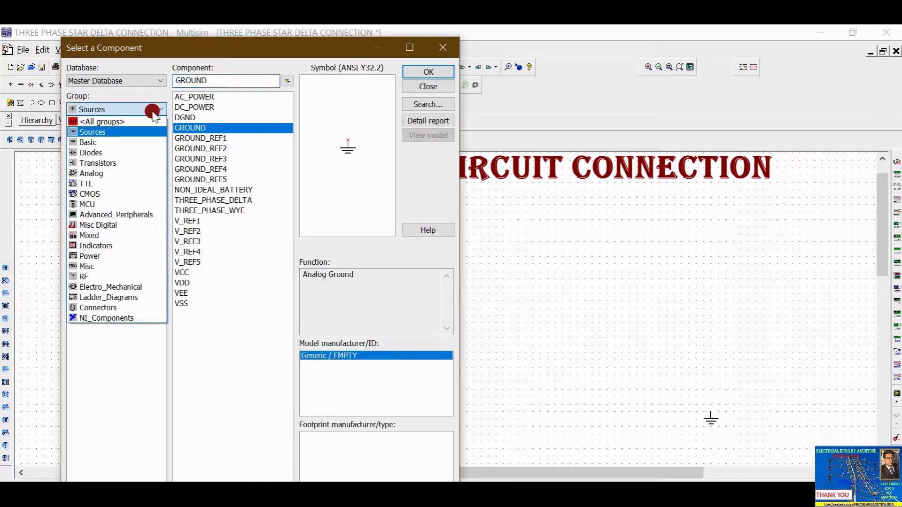
click(99, 141)
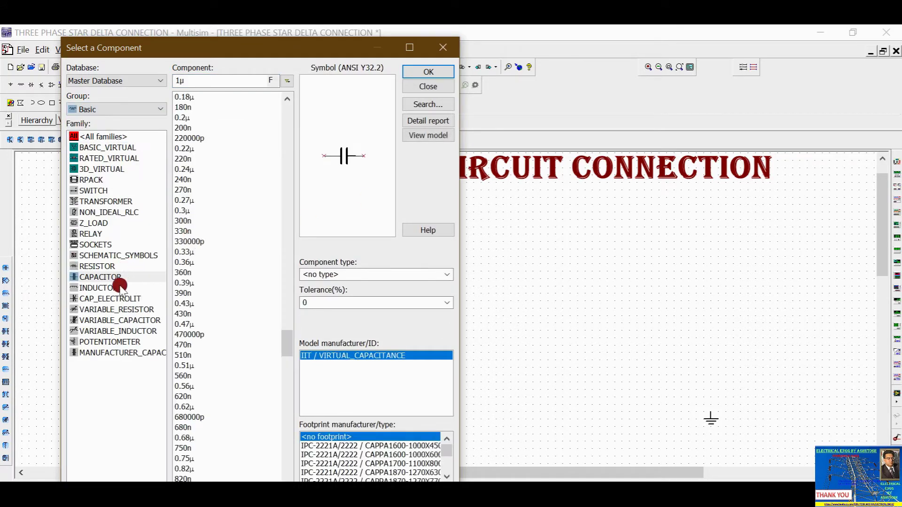
click(103, 267)
click(428, 71)
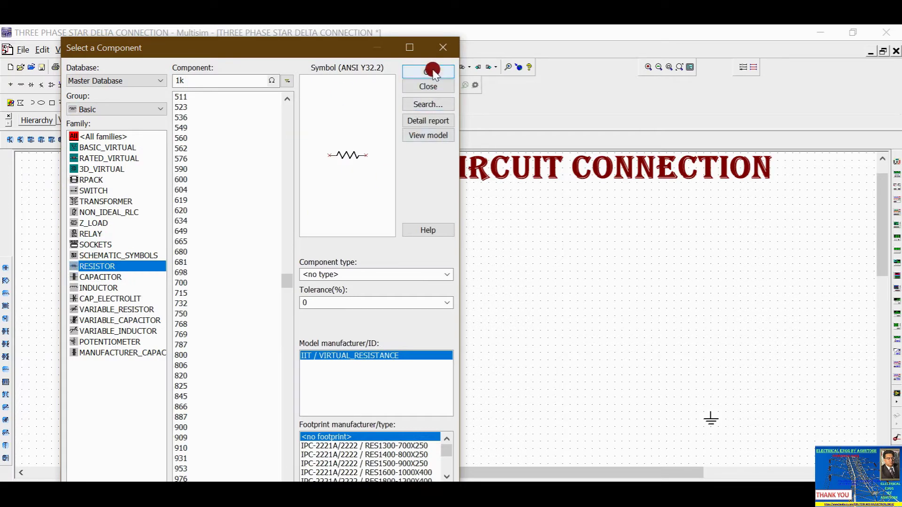
click(429, 71)
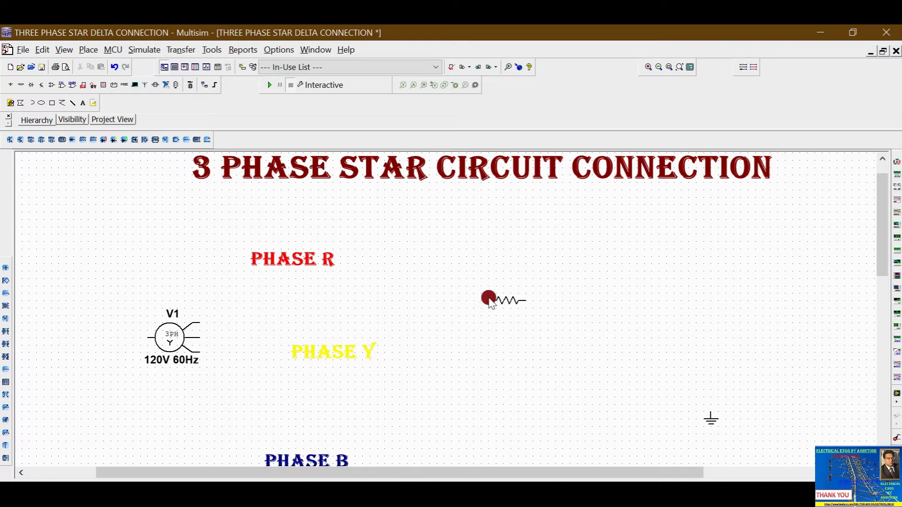
click(496, 288)
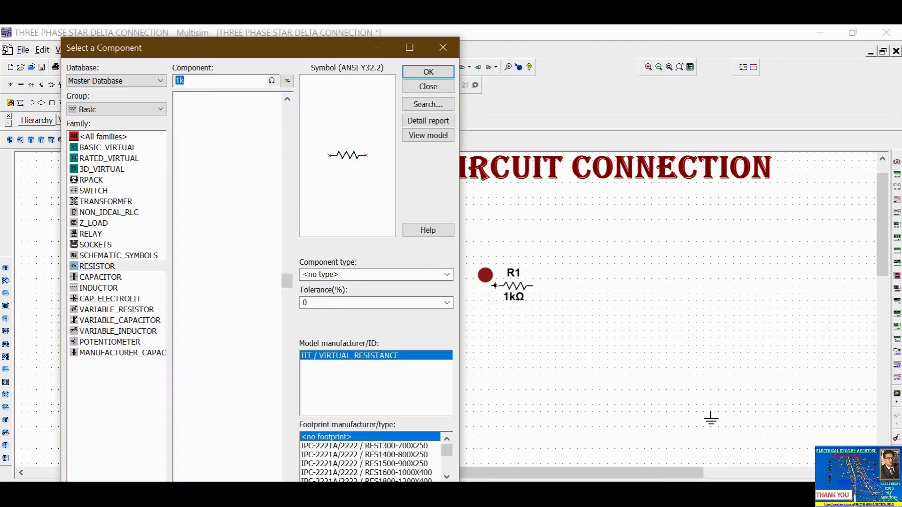
click(426, 86)
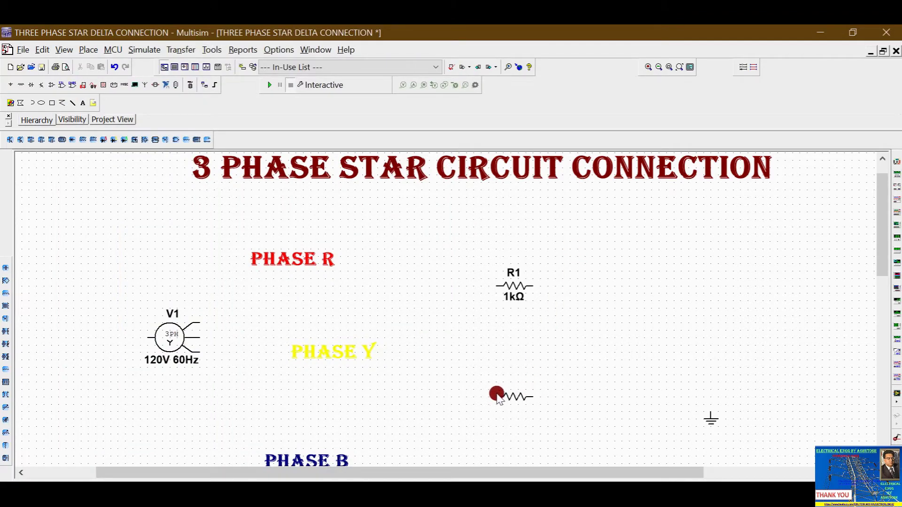
click(497, 394)
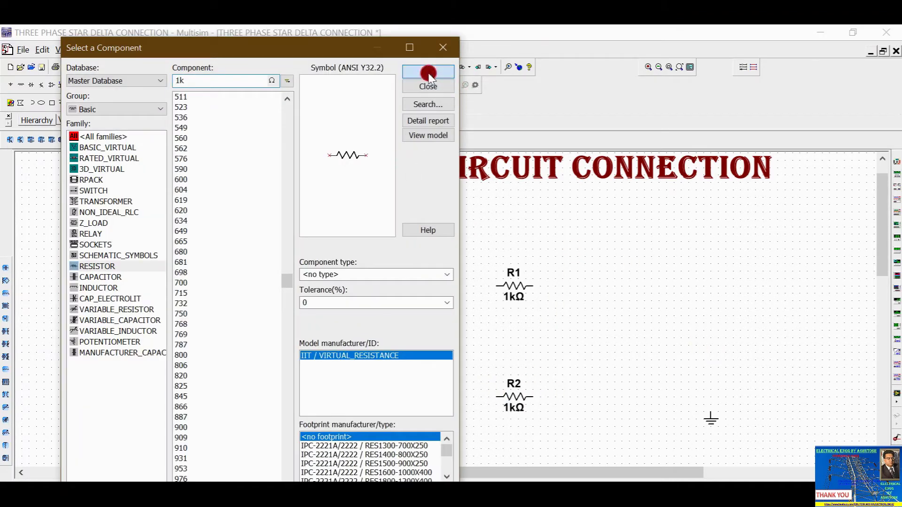
Place another 1 kΩ resistor below R2 near the PHASE B label and remove the stray resistor at the sheet's right edge.
click(428, 73)
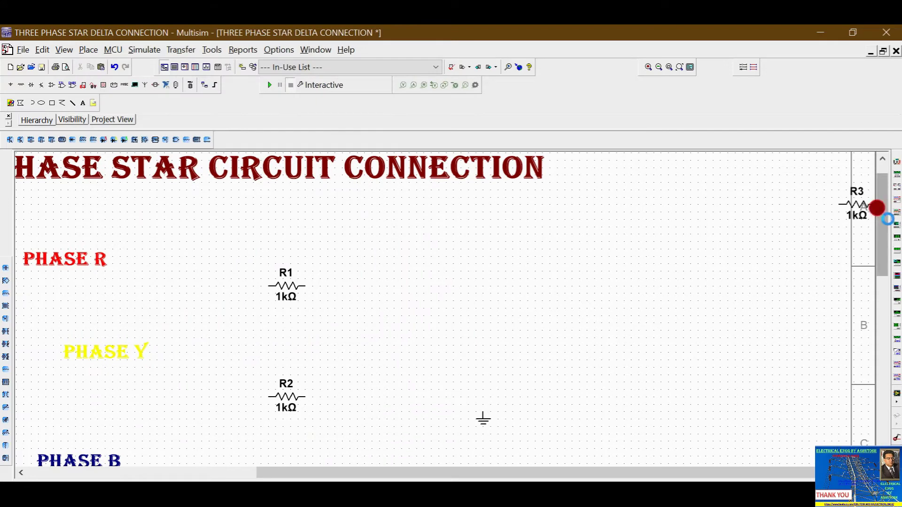
click(877, 208)
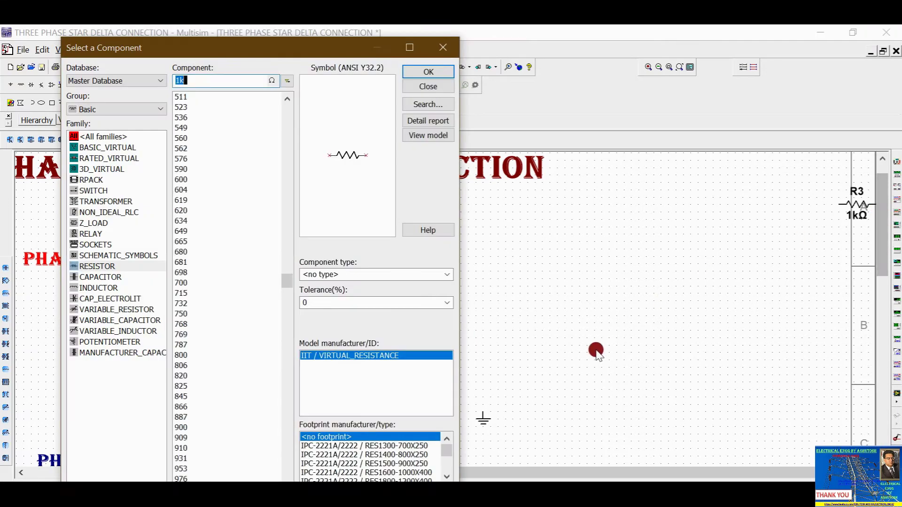
click(428, 87)
scroll(433, 310, down, 3)
scroll(254, 305, down, 3)
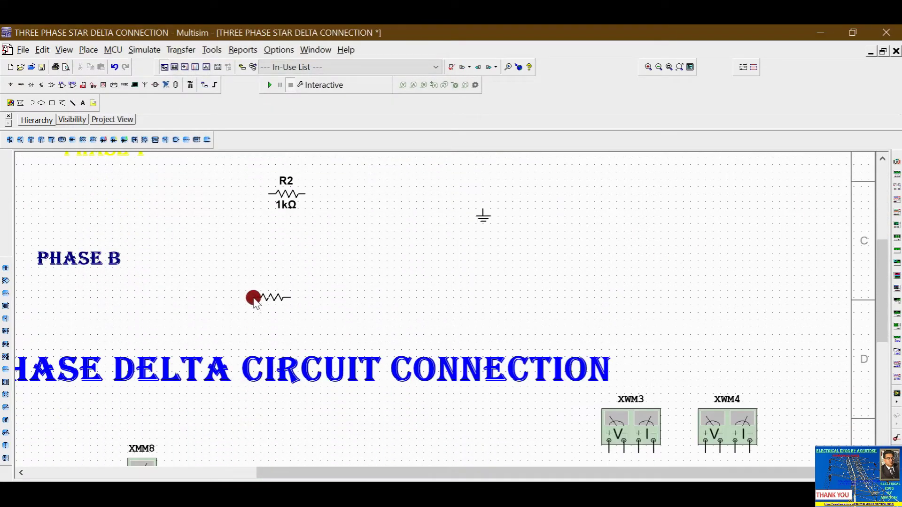
click(258, 284)
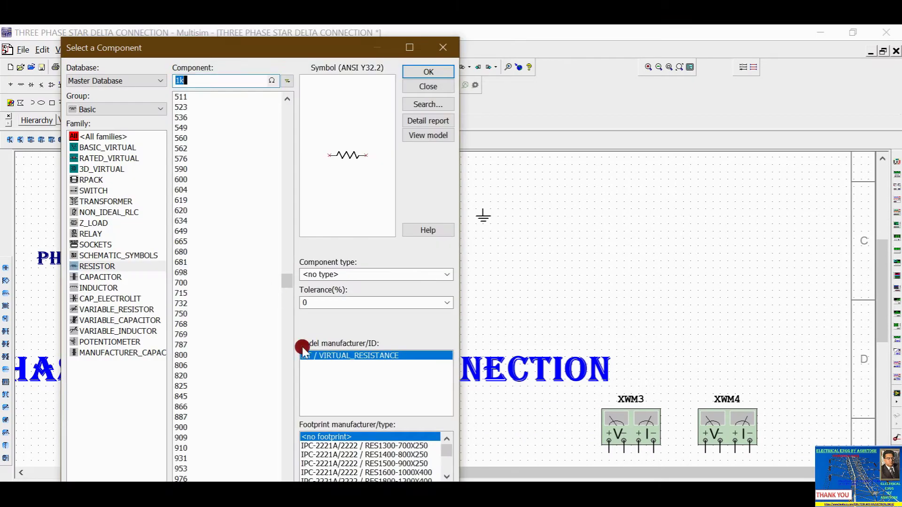
click(425, 88)
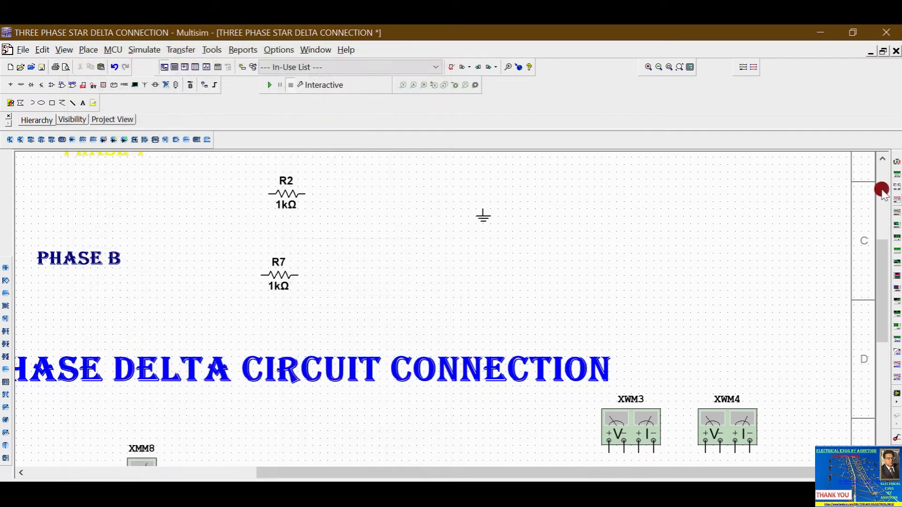
scroll(892, 264, up, 10)
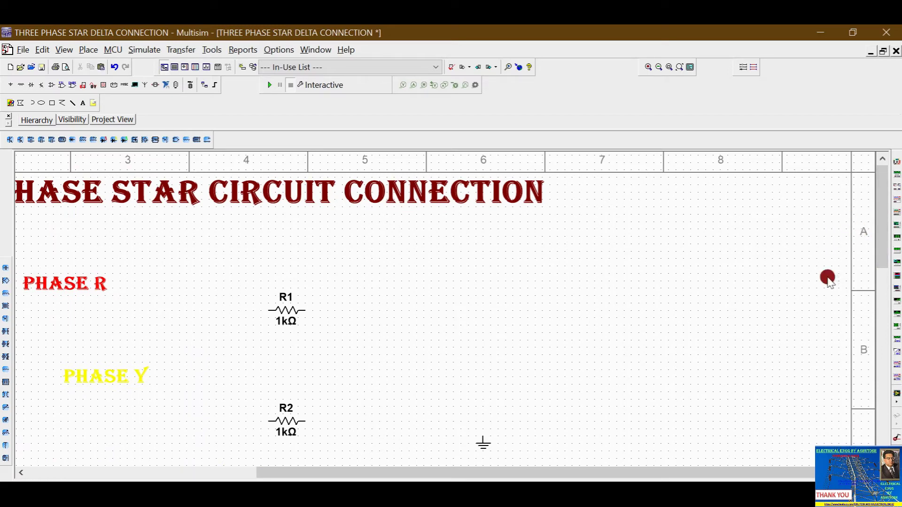
Rename the resistor near the PHASE B label as R3.
drag(879, 206, 881, 228)
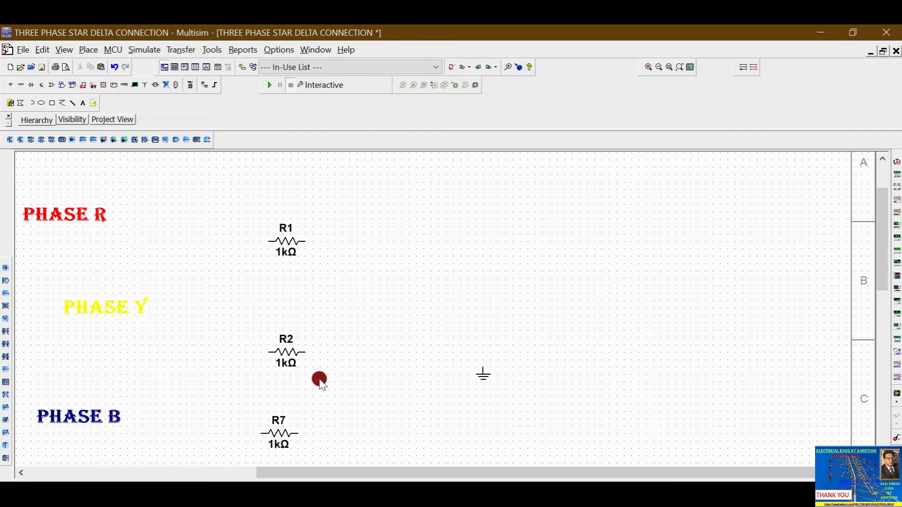
double_click(281, 423)
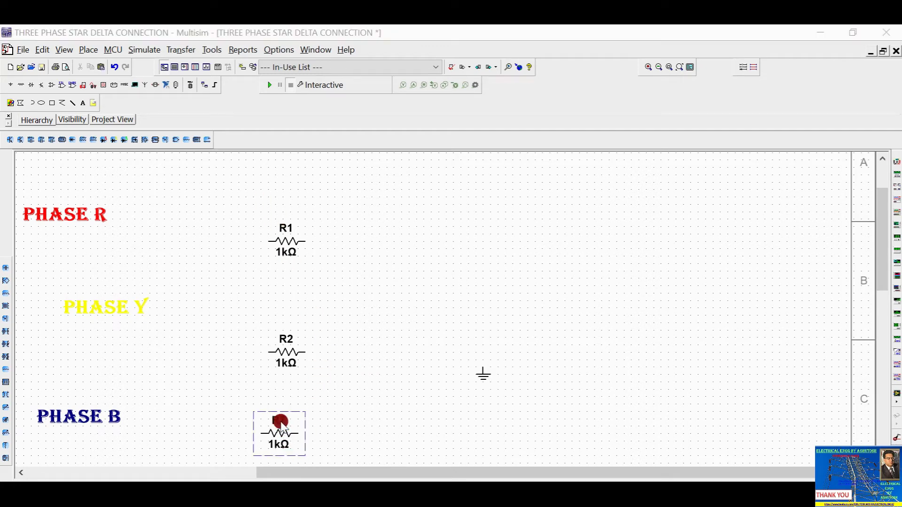
click(173, 198)
click(179, 197)
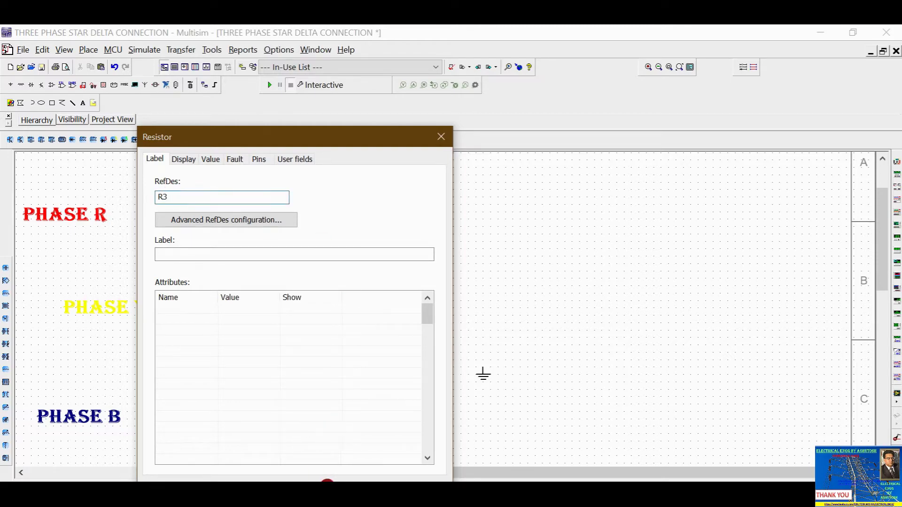
click(328, 481)
Reposition the three-phase source and arrange R1, R2 and R3 at even vertical spacing, each slightly further right than the one above.
drag(640, 468, 476, 472)
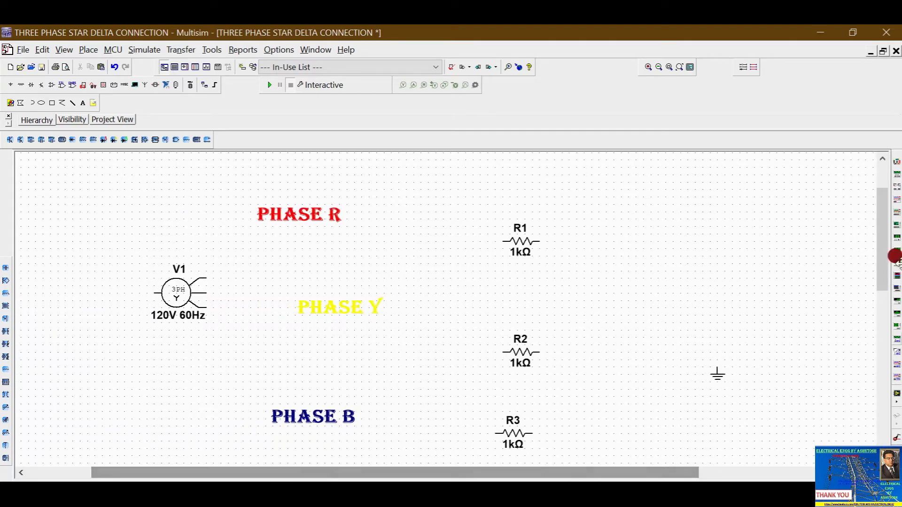
drag(181, 297, 173, 268)
drag(887, 281, 892, 258)
drag(524, 288, 532, 259)
drag(523, 410, 534, 348)
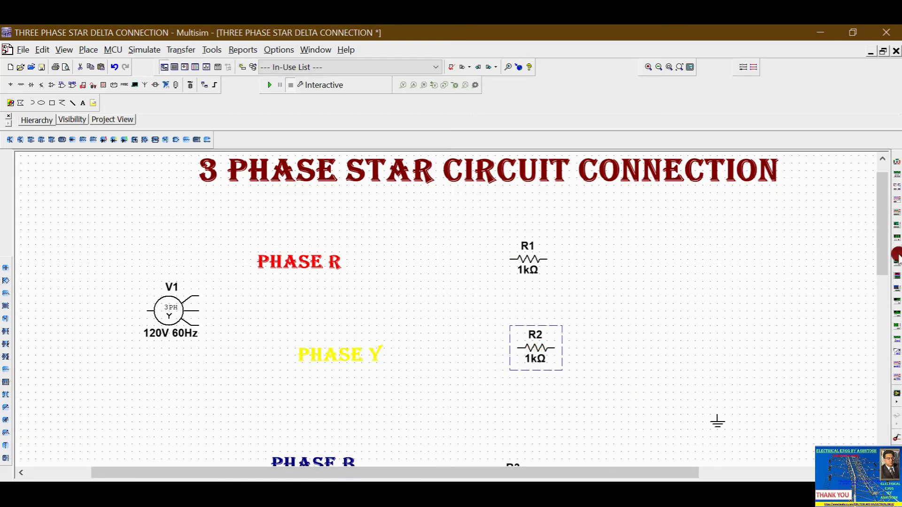
scroll(880, 241, down, 2)
drag(513, 450, 543, 415)
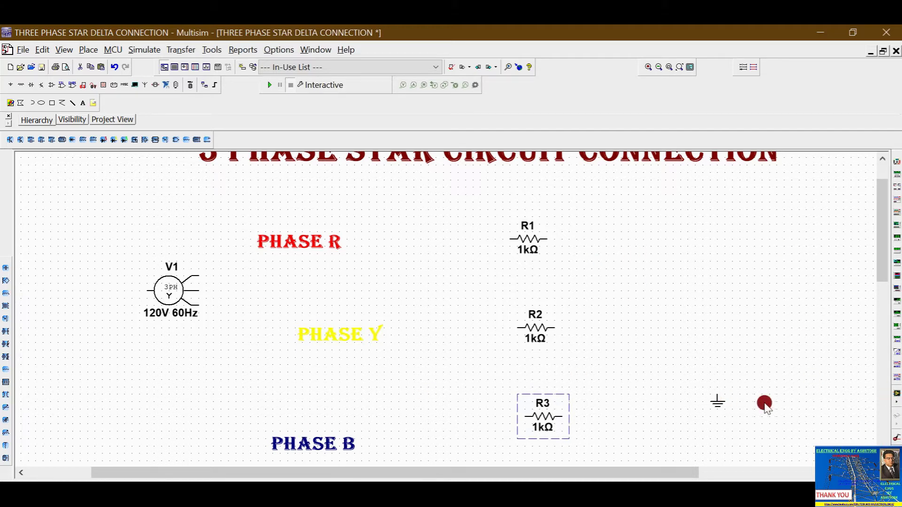
Wire the right ends of R1, R2 and R3 together through a common vertical line to form the star point.
drag(888, 244, 887, 235)
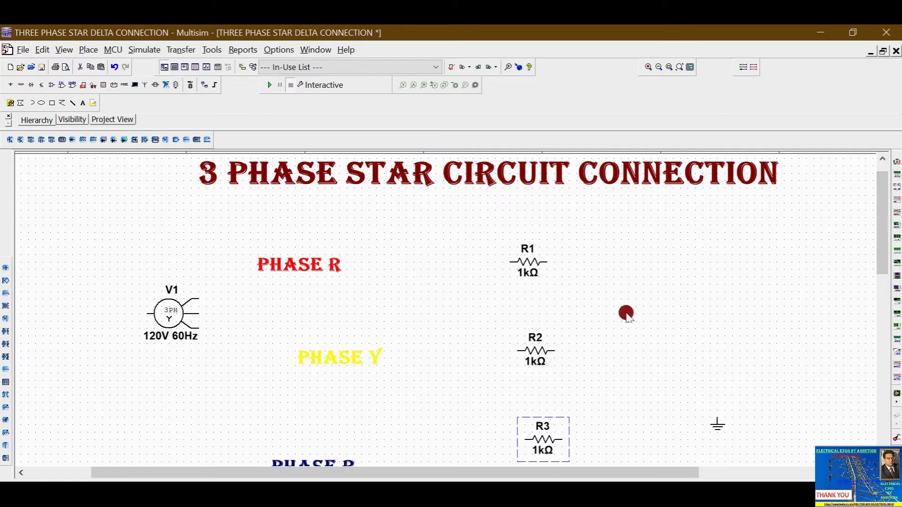
click(549, 263)
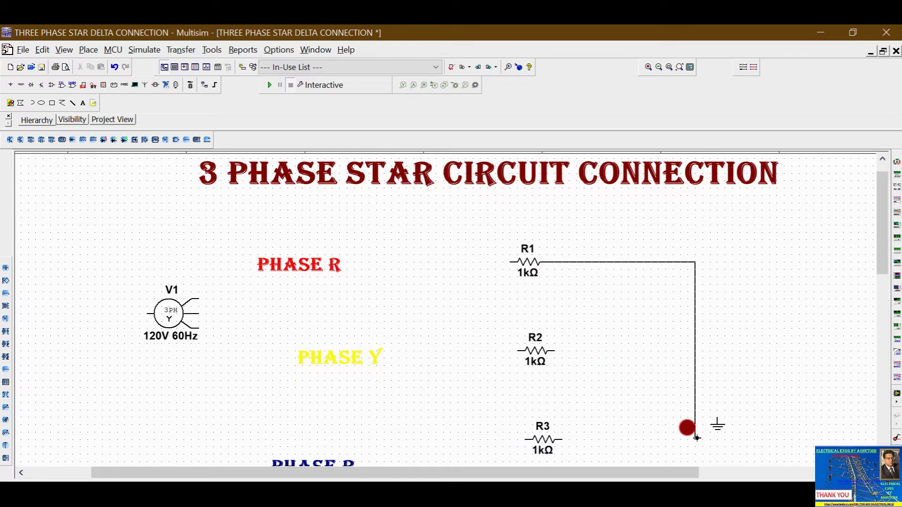
click(563, 439)
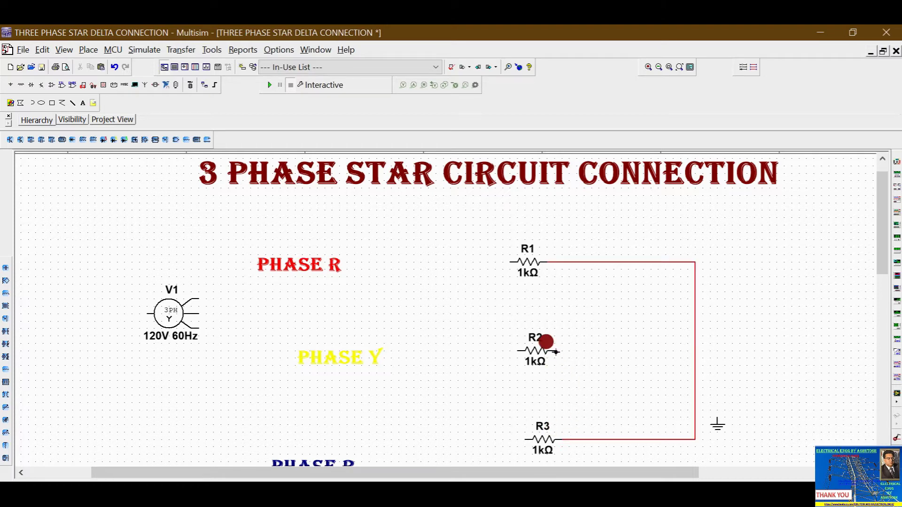
click(696, 350)
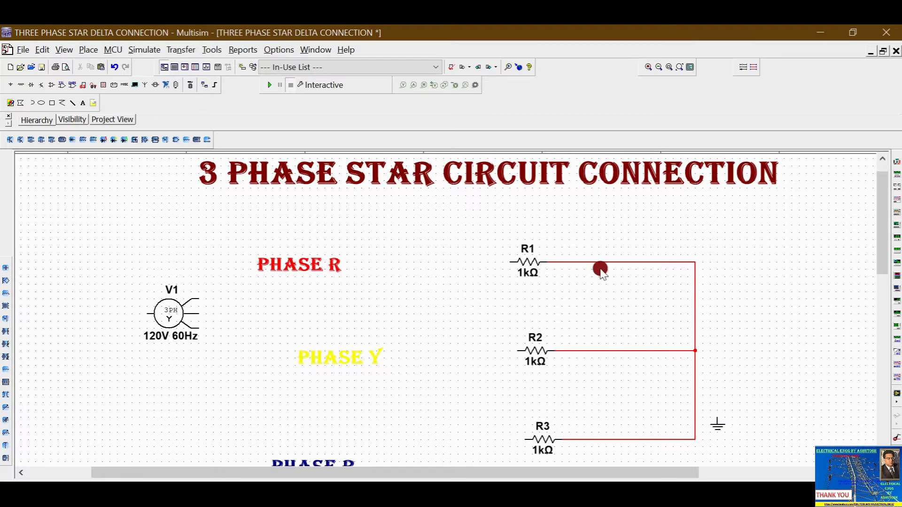
Move the ground beside the common junction, level with R2, and wire it to the star point.
click(717, 425)
drag(718, 426, 742, 368)
click(764, 343)
click(739, 349)
click(696, 350)
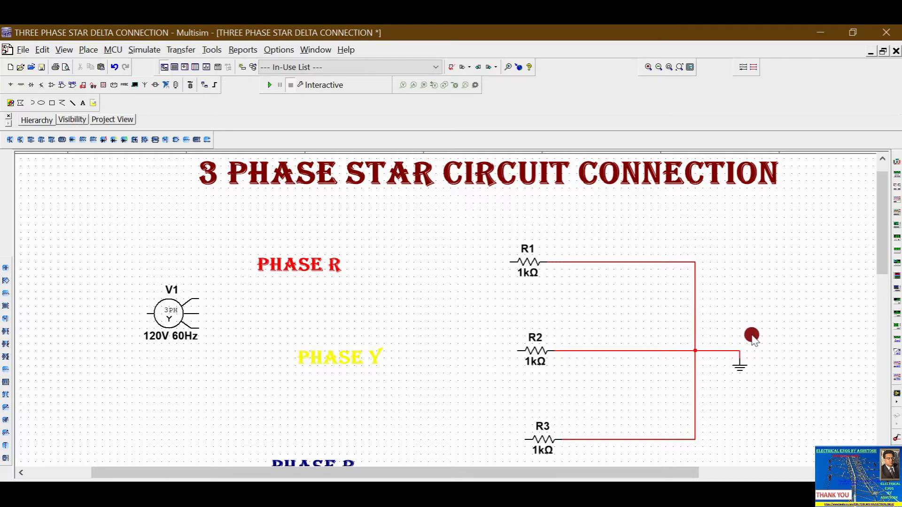
Move the PHASE R label up and the PHASE Y label down to clear space for the source wiring.
scroll(881, 236, down, 1)
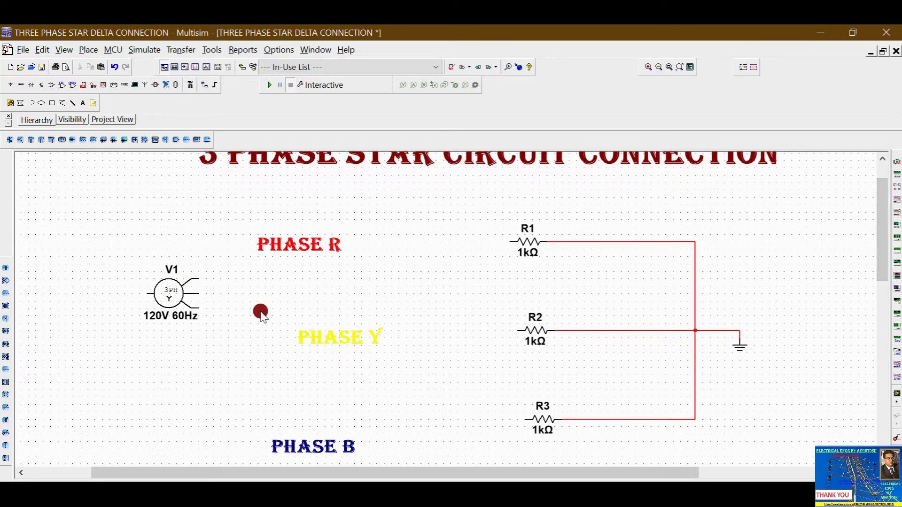
drag(295, 248, 312, 211)
drag(337, 341, 309, 356)
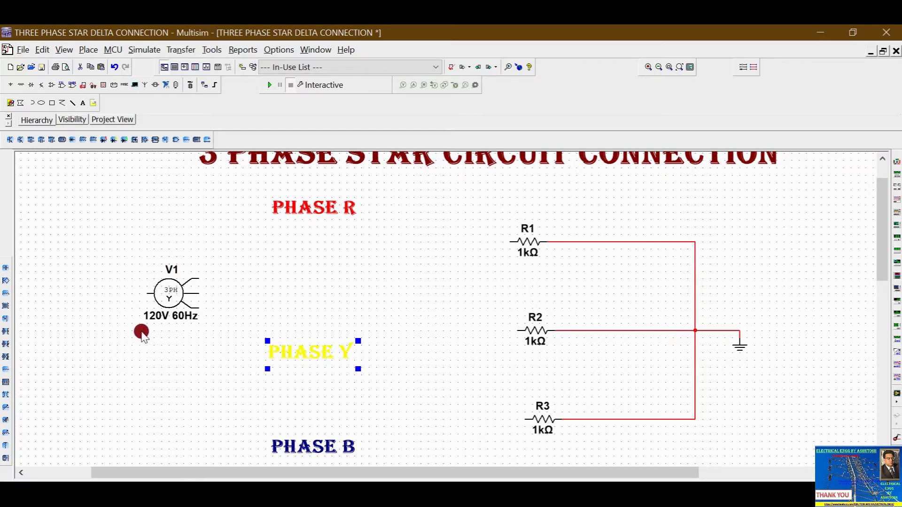
Wire V1's upper phase terminal to the left end of R1, with a vertical bend beyond the phase labels.
click(199, 276)
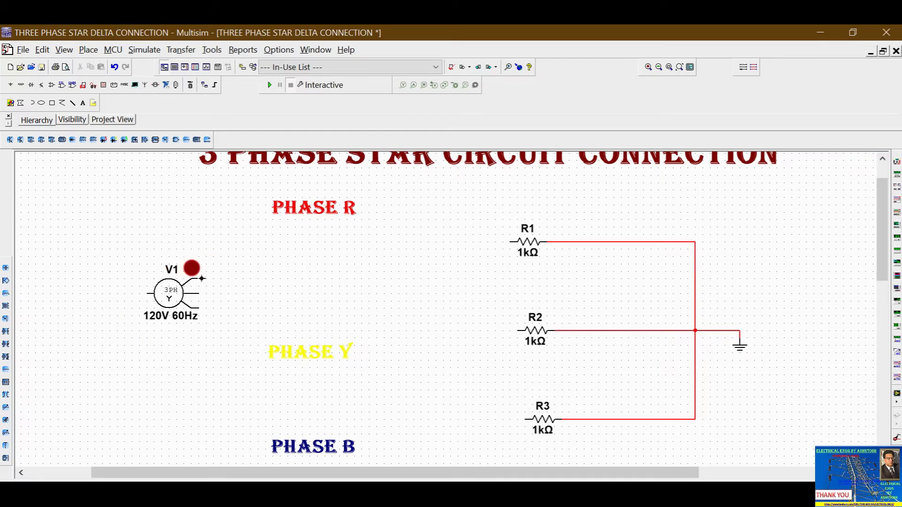
key(Escape)
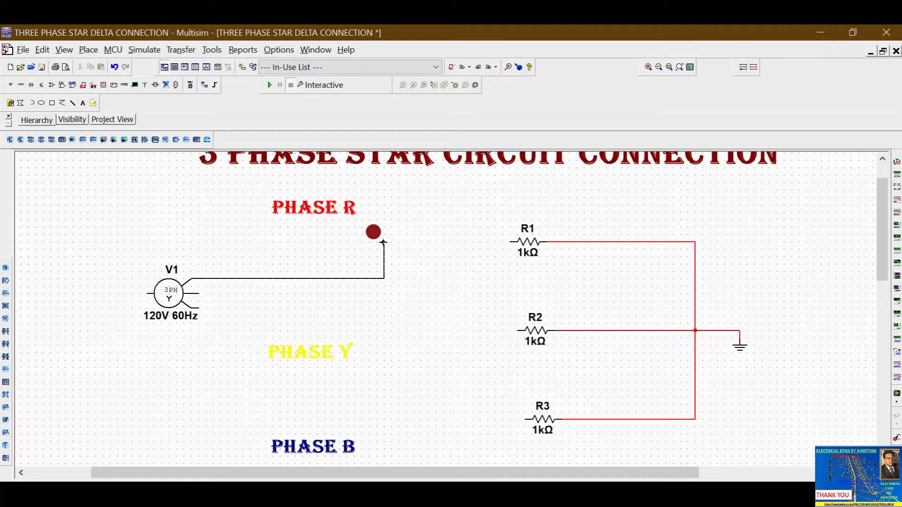
click(384, 242)
click(511, 242)
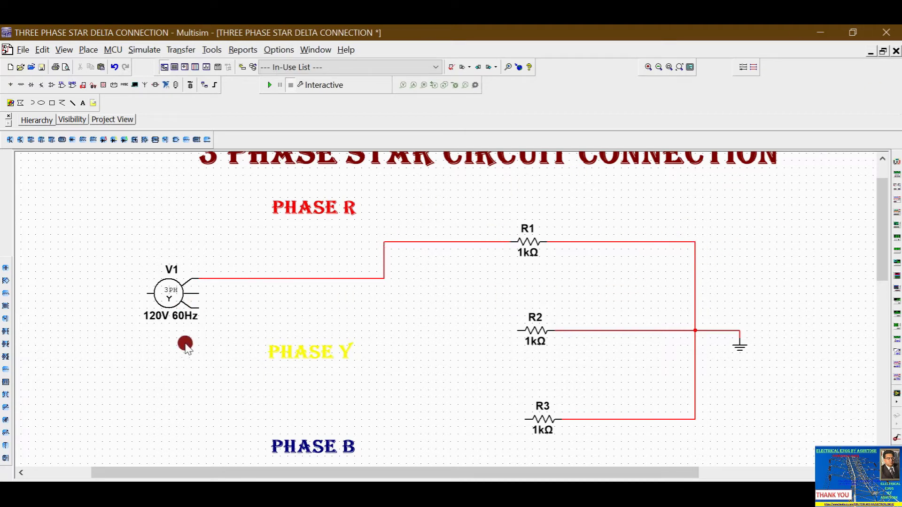
Wire V1's middle phase terminal to the left end of R2 and its lower phase terminal to R3.
click(201, 294)
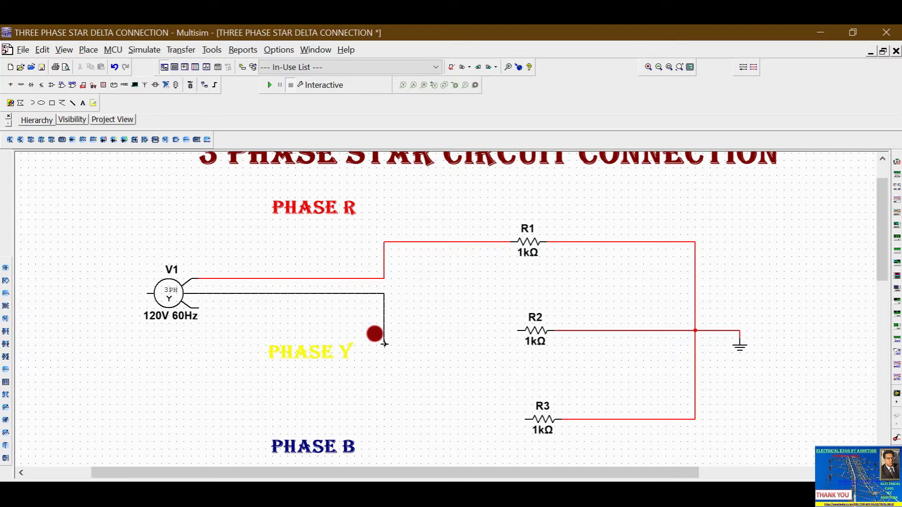
click(383, 336)
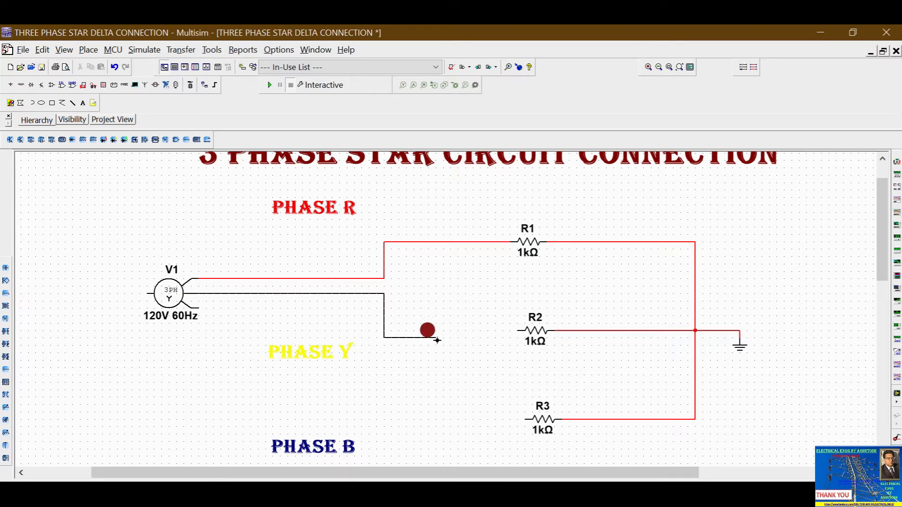
click(516, 330)
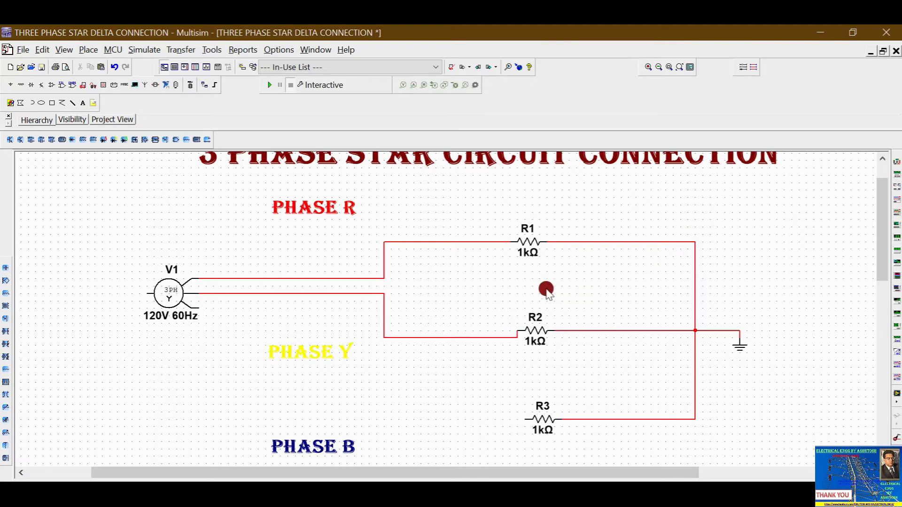
click(192, 308)
key(Escape)
click(525, 419)
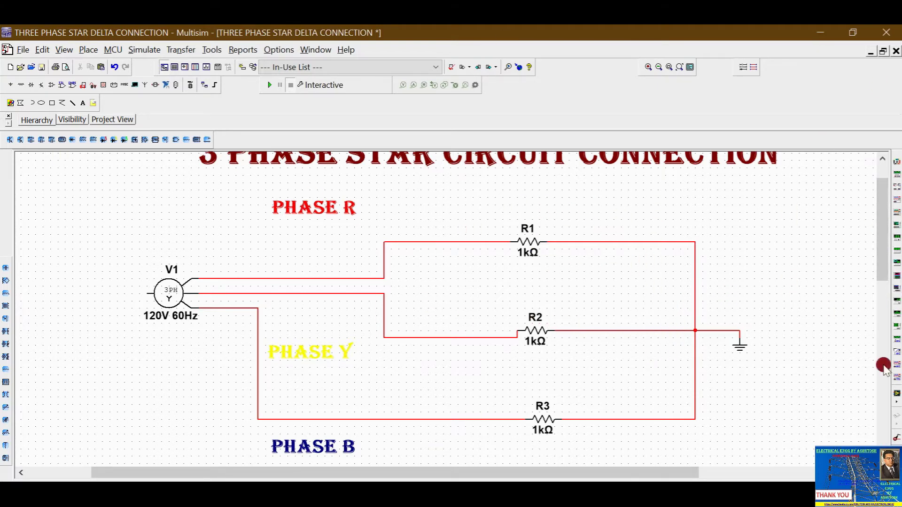
Set the three-phase source V1 to a line-to-neutral voltage of 230 V and a frequency of 50 Hz.
double_click(168, 294)
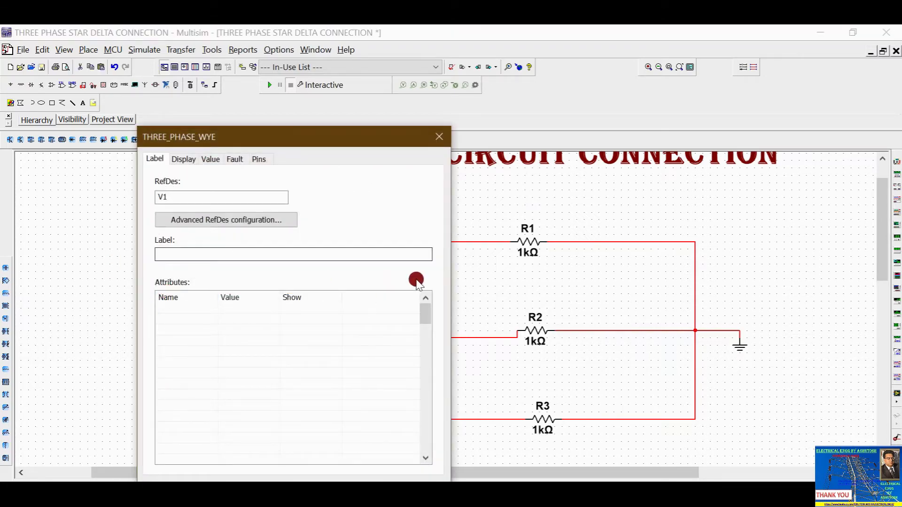
click(211, 159)
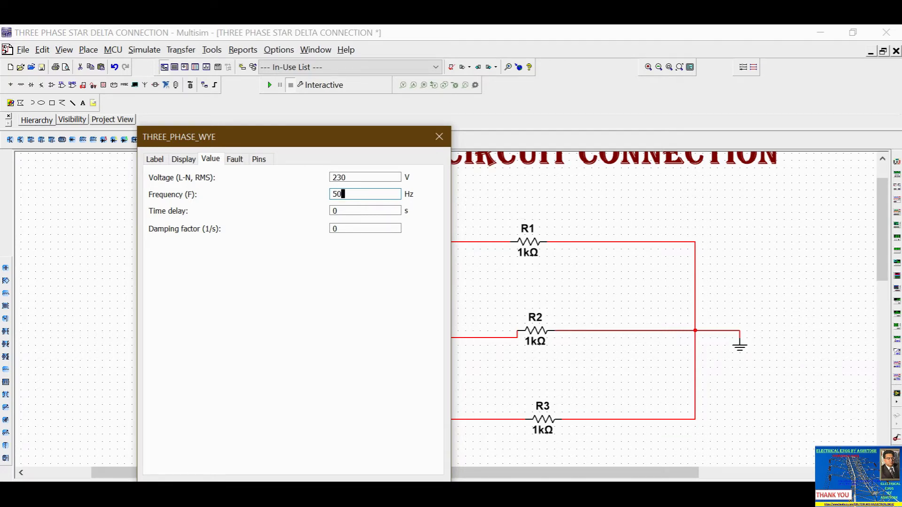
click(326, 484)
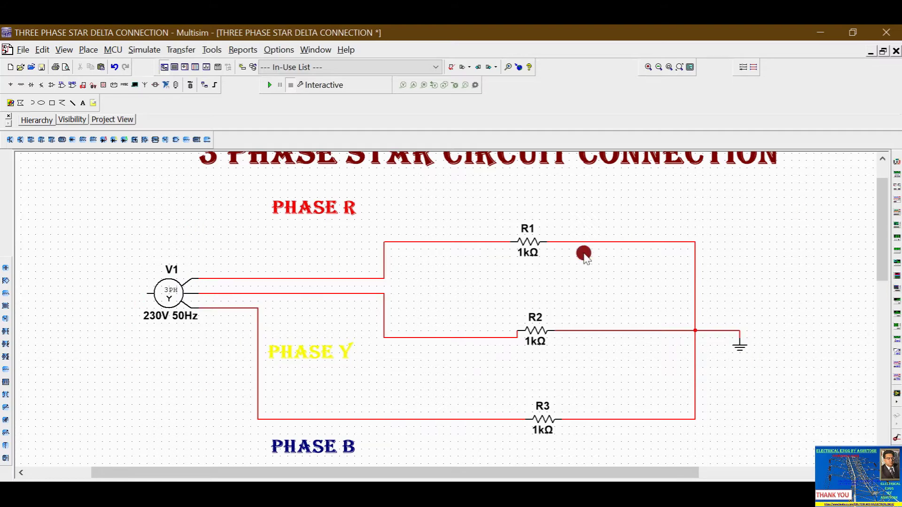
Set the resistance of R1, R2 and R3 to 300 Ω each.
double_click(528, 242)
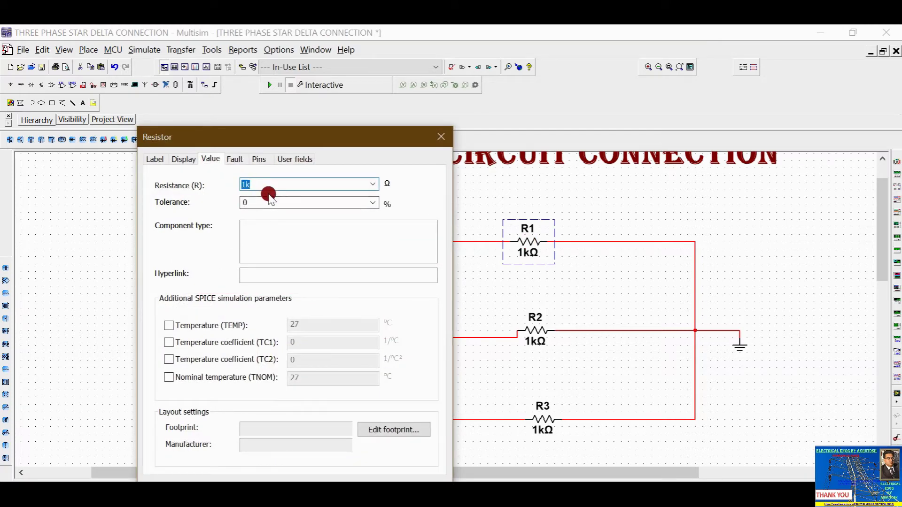
text(300)
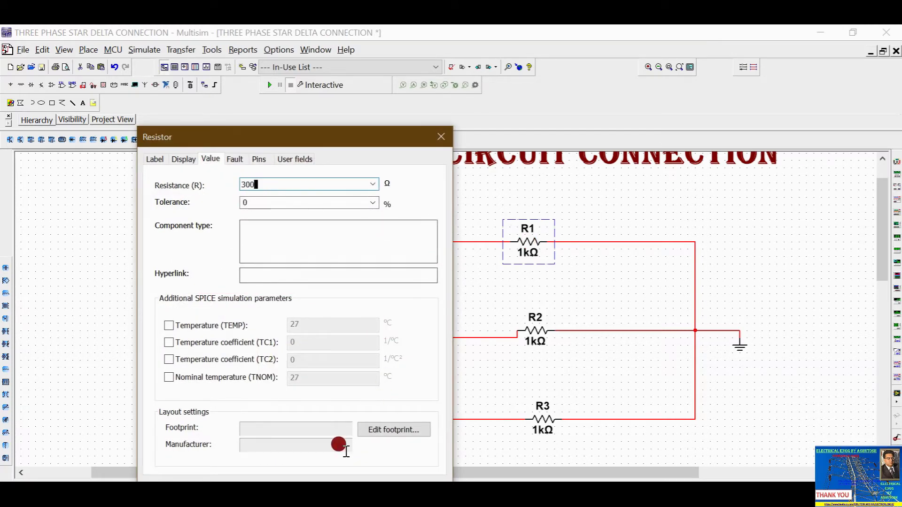
click(331, 484)
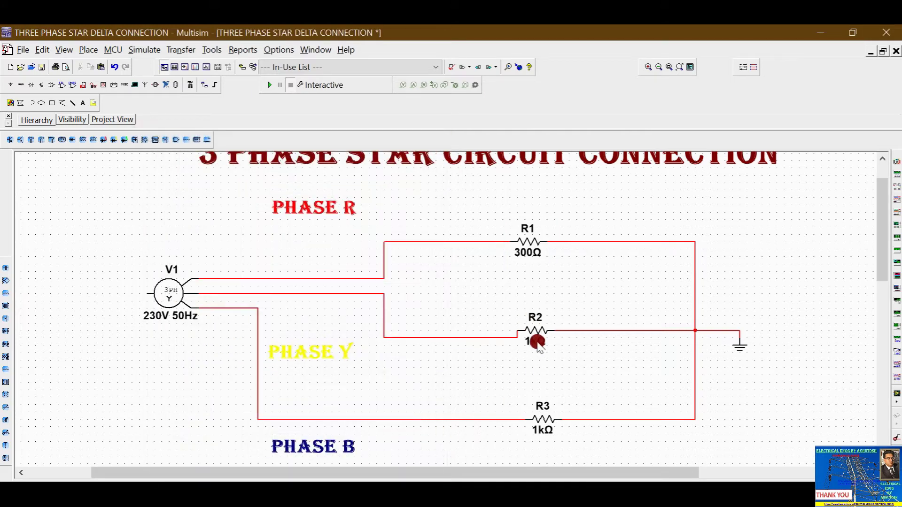
double_click(535, 342)
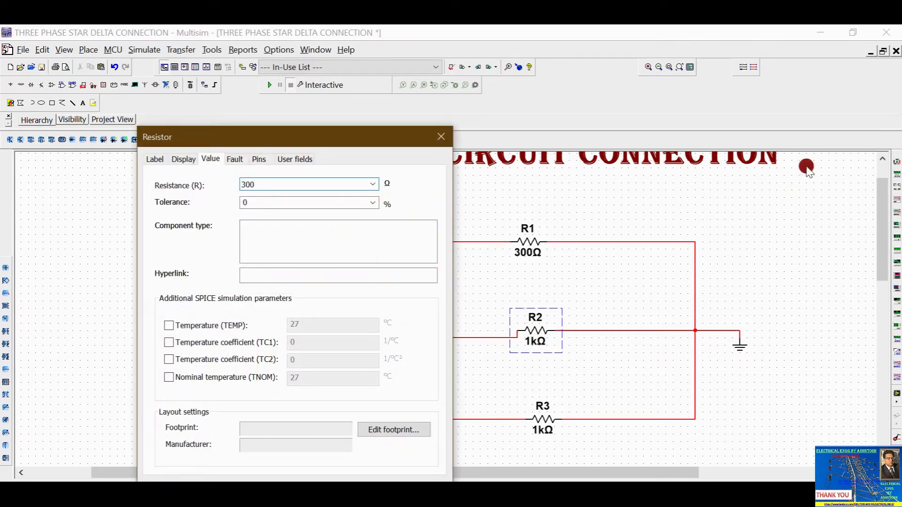
key(Return)
click(540, 430)
double_click(540, 430)
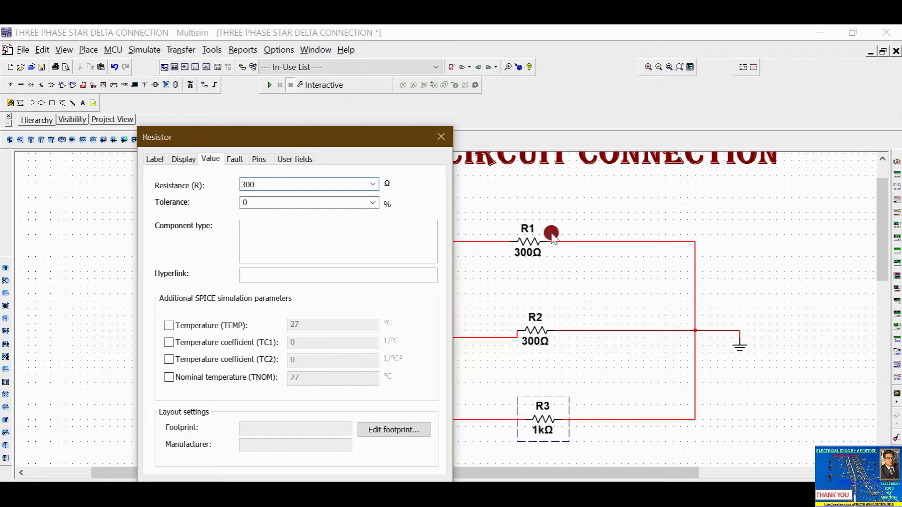
key(Return)
click(113, 457)
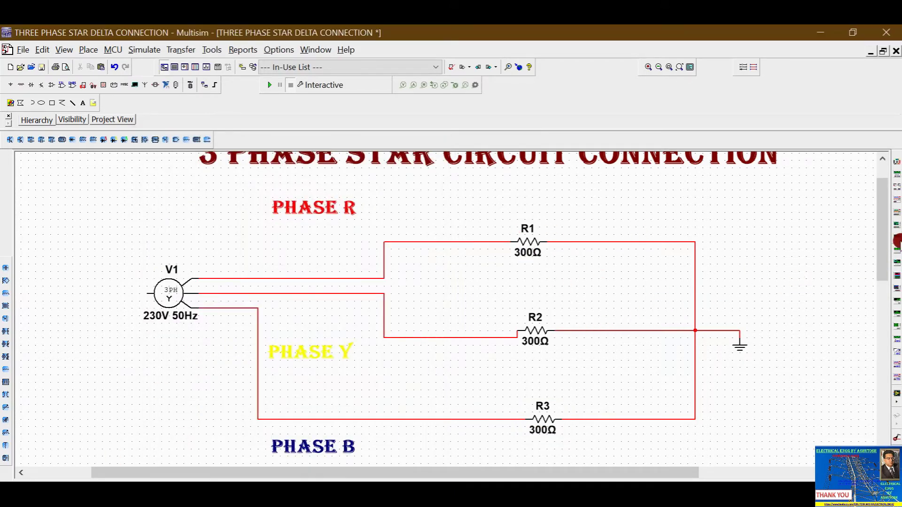
Move the PHASE R, PHASE Y and PHASE B labels next to their corresponding source wires.
scroll(886, 240, up, 1)
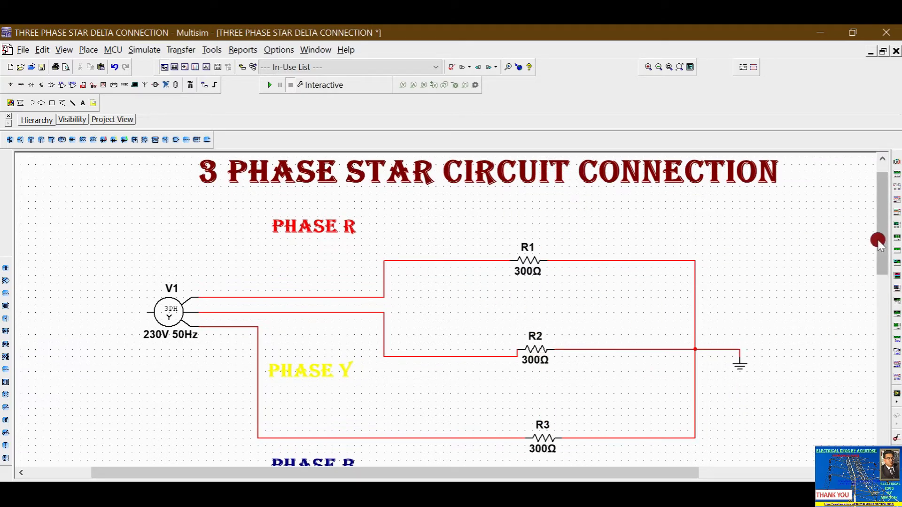
drag(878, 234, 879, 241)
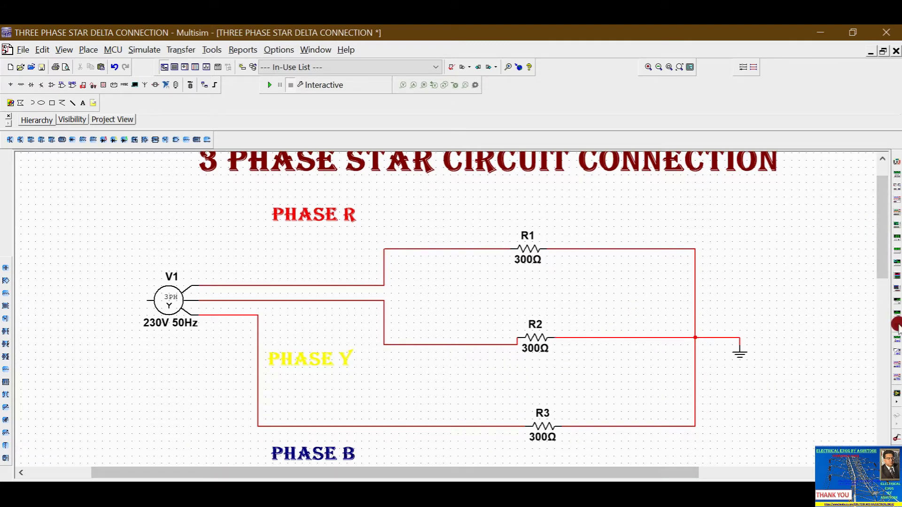
drag(880, 266, 880, 262)
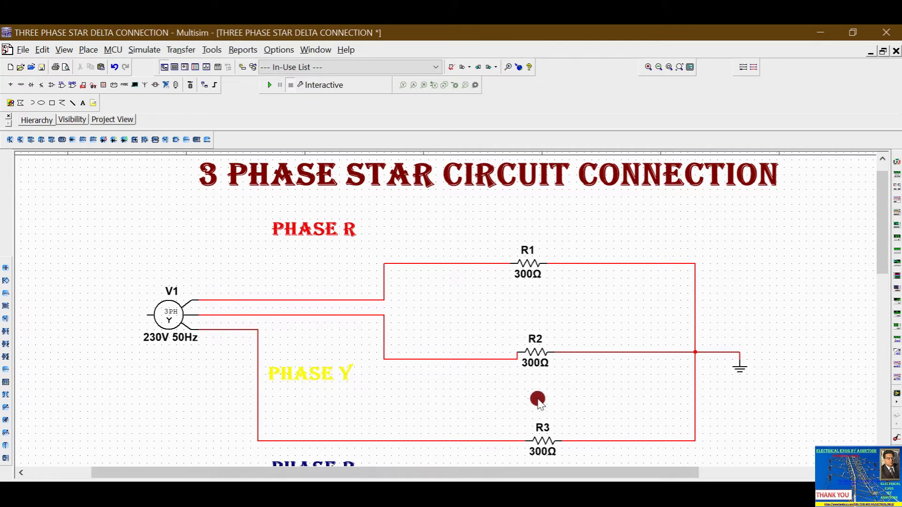
drag(303, 232, 303, 285)
drag(309, 379, 317, 335)
drag(308, 470, 311, 299)
drag(879, 297, 882, 268)
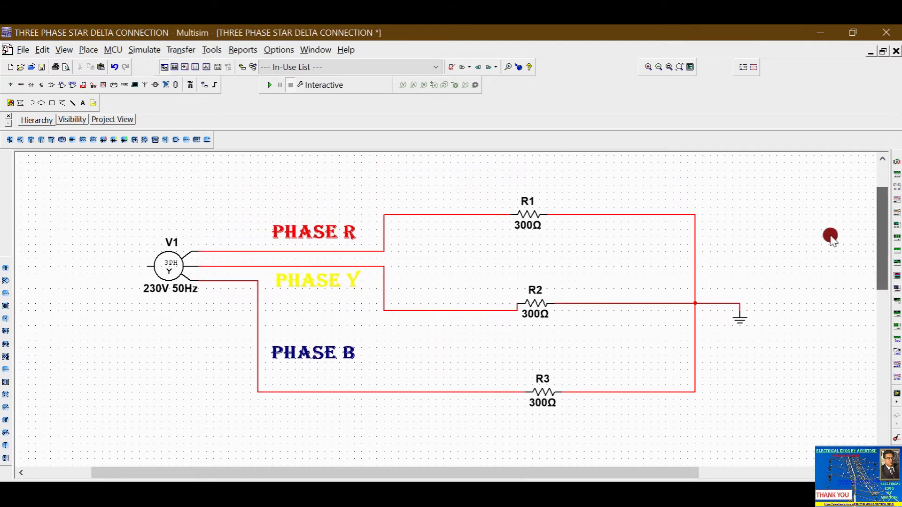
Apply red as the segment color of the PHASE R wire between V1 and R1.
right_click(312, 251)
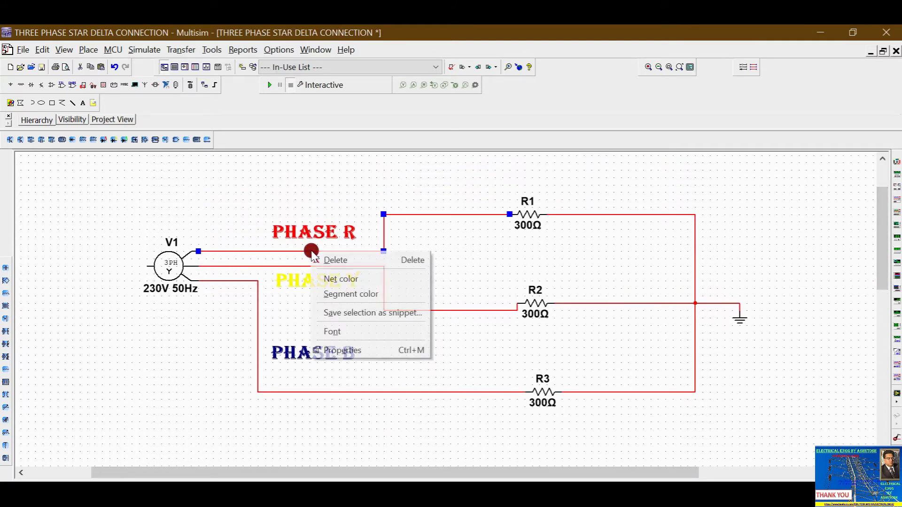
click(357, 295)
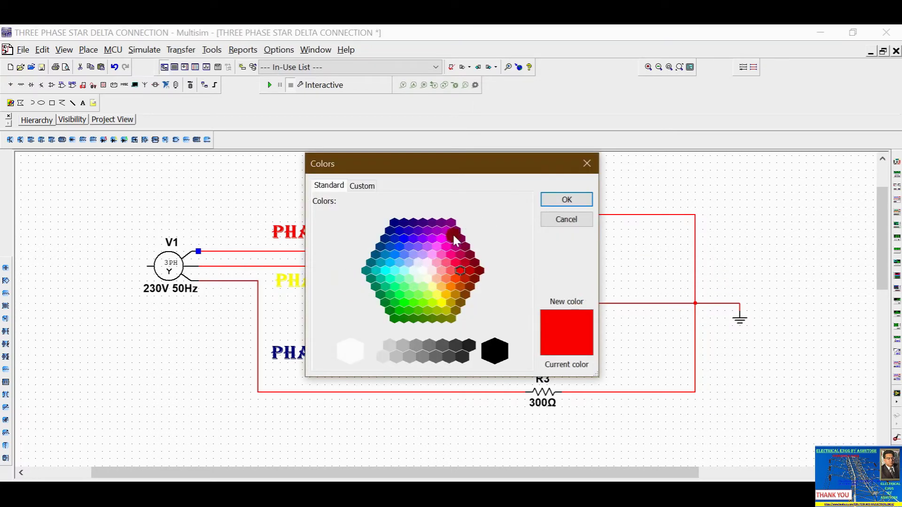
click(563, 199)
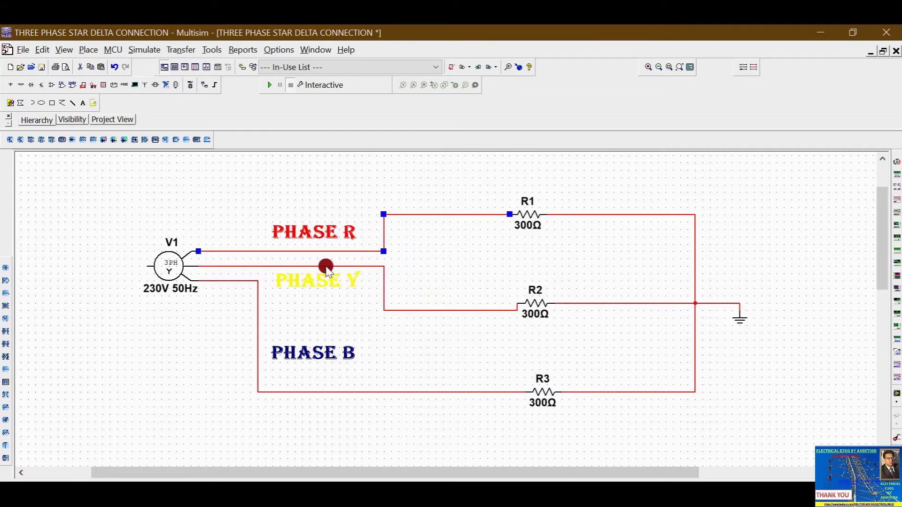
Set the segment color of the PHASE Y wire between V1 and R2 to yellow.
right_click(326, 266)
click(363, 310)
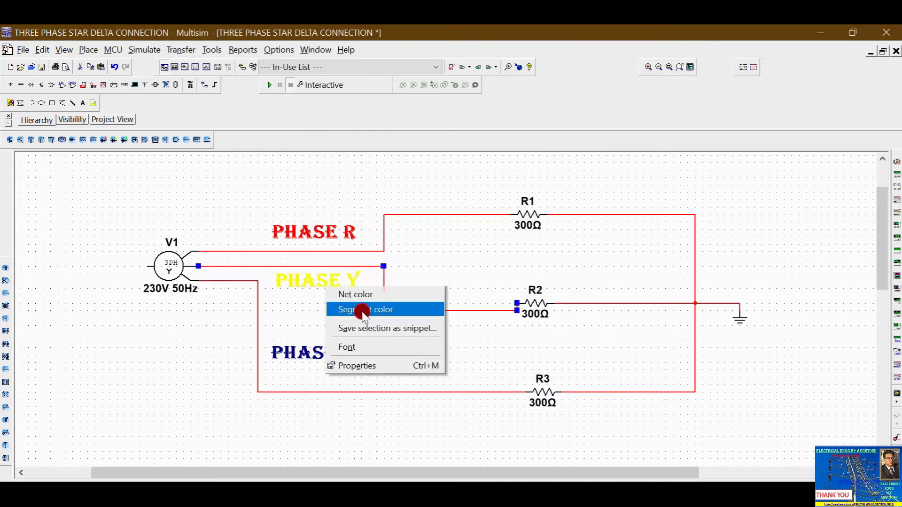
click(441, 302)
click(585, 193)
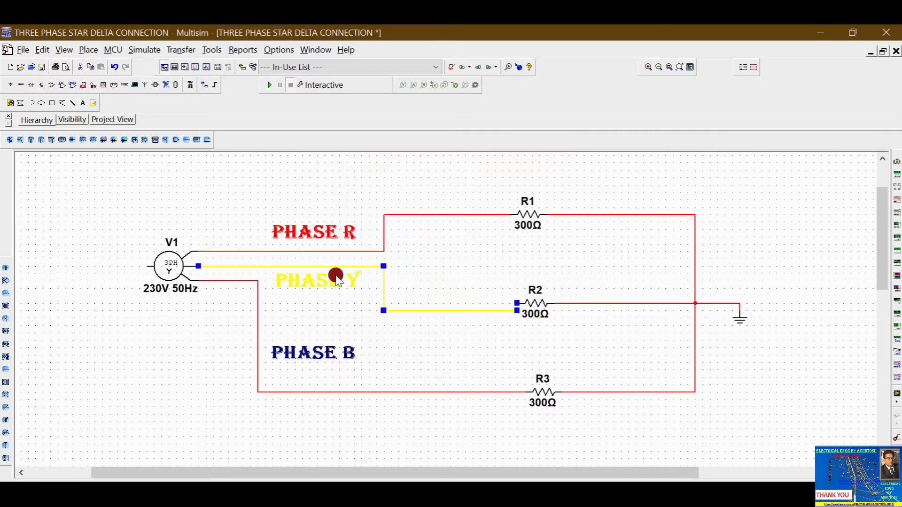
Set the segment color of the PHASE B wire between V1 and R3 to dark blue.
right_click(342, 393)
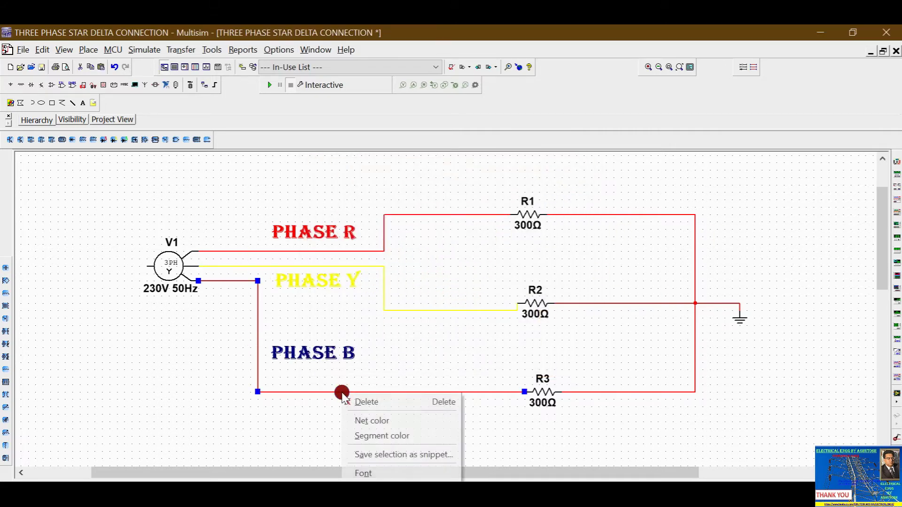
click(364, 436)
click(398, 219)
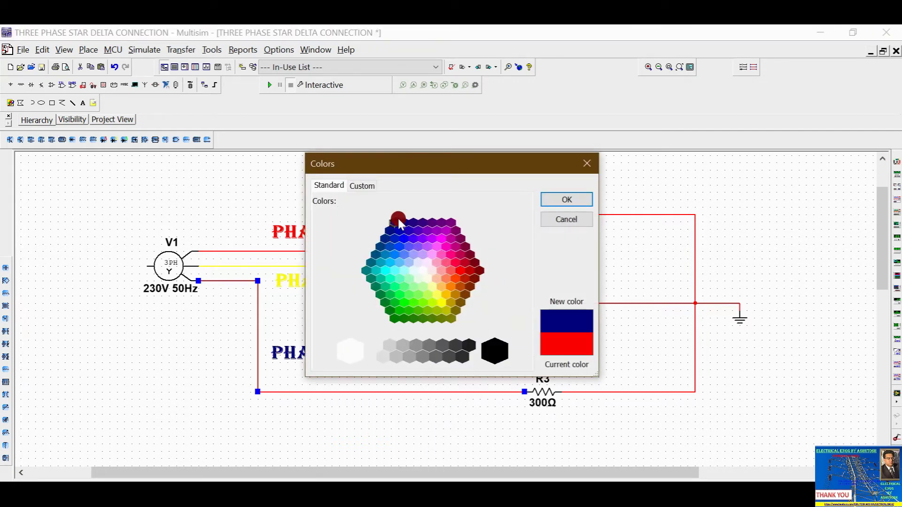
click(565, 199)
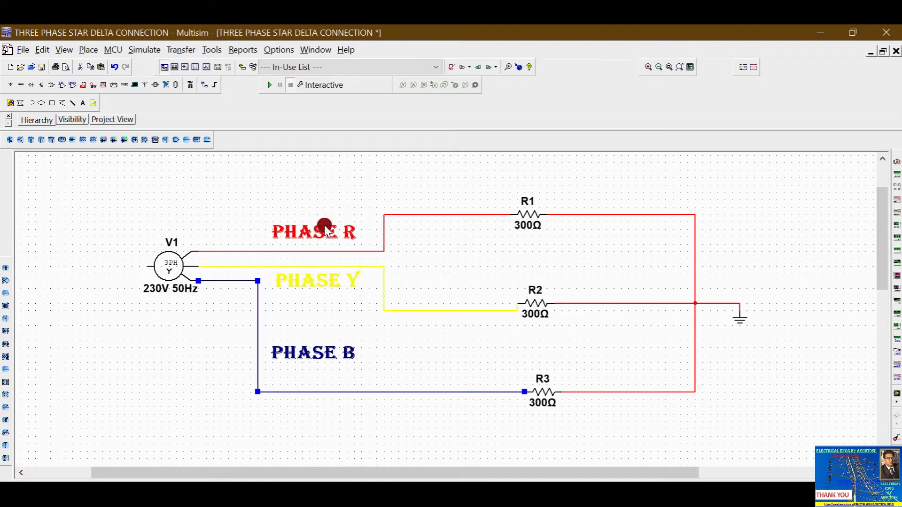
Place a multimeter above resistor R1, just below the 3 PHASE STAR CIRCUIT CONNECTION title.
click(619, 350)
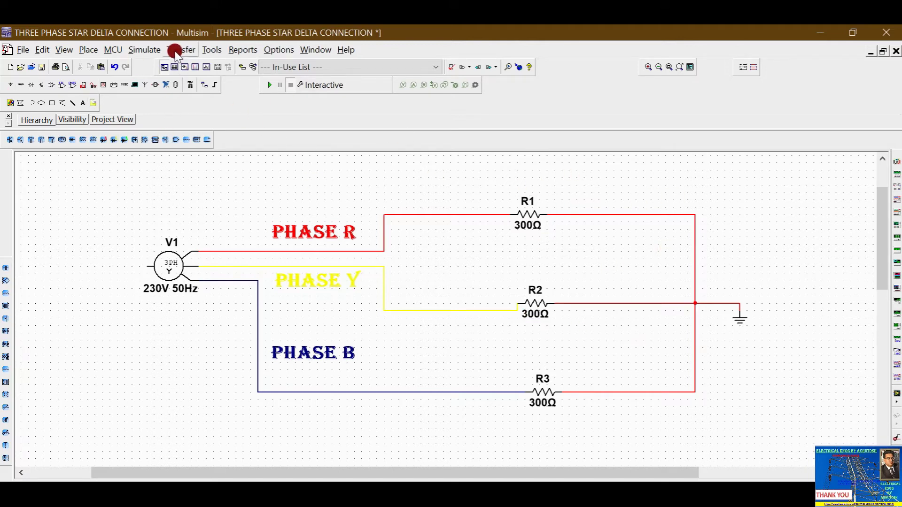
click(151, 49)
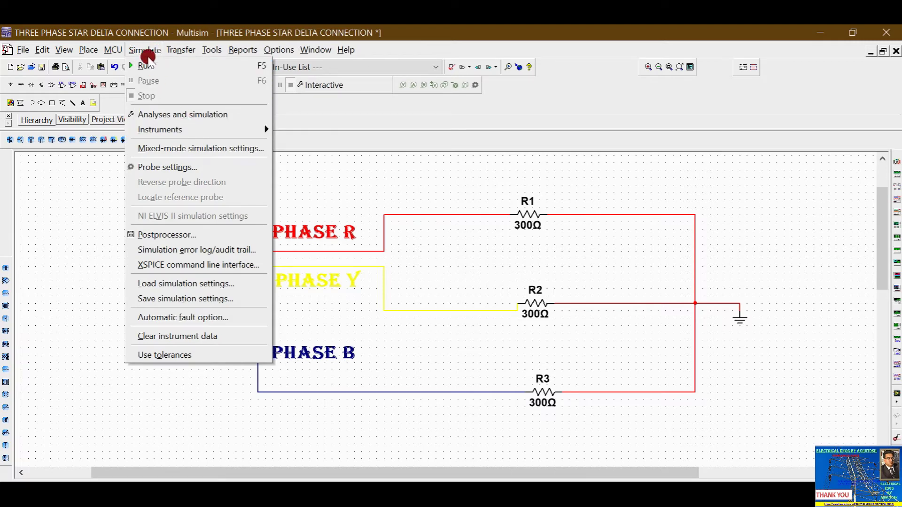
mouse_move(256, 129)
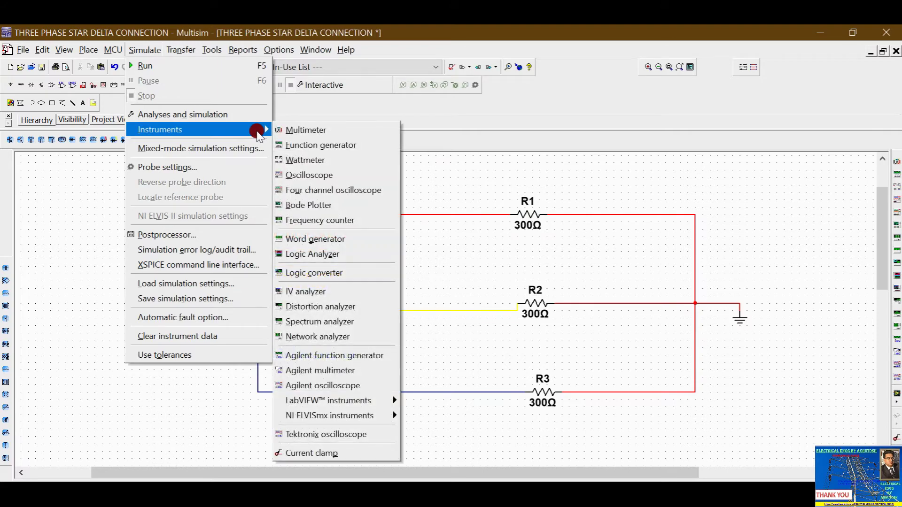
click(321, 131)
mouse_move(531, 214)
mouse_down()
mouse_move(525, 175)
mouse_move(517, 177)
mouse_up()
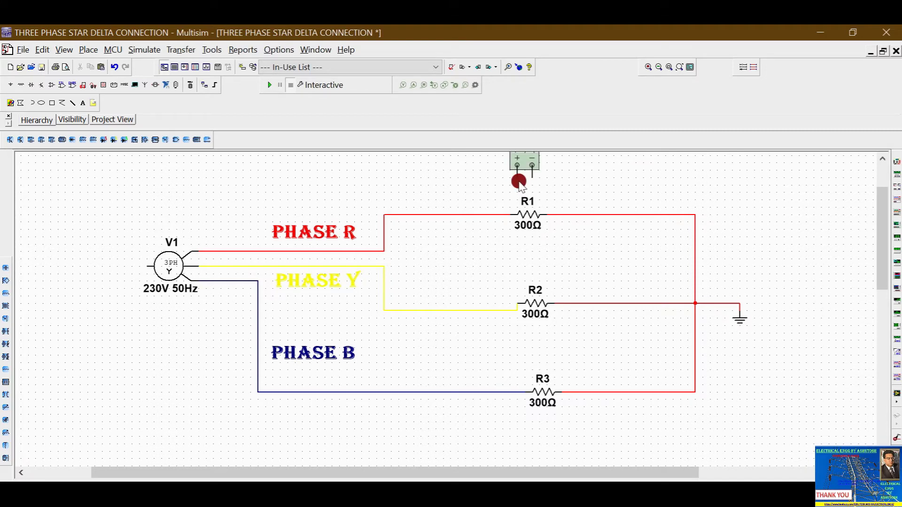
click(879, 239)
drag(879, 245, 879, 225)
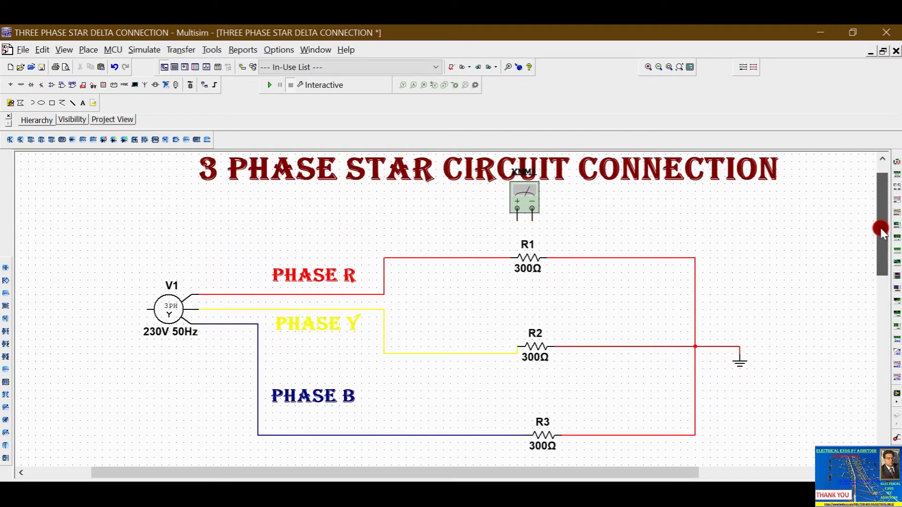
click(525, 200)
drag(523, 200, 539, 214)
click(554, 209)
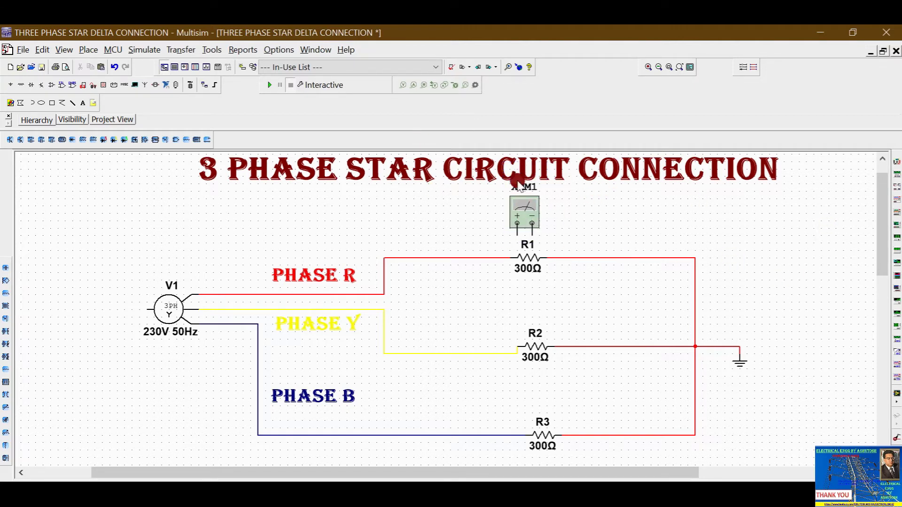
Copy the multimeter above R1 and paste one copy above R2 and another above R3.
click(150, 49)
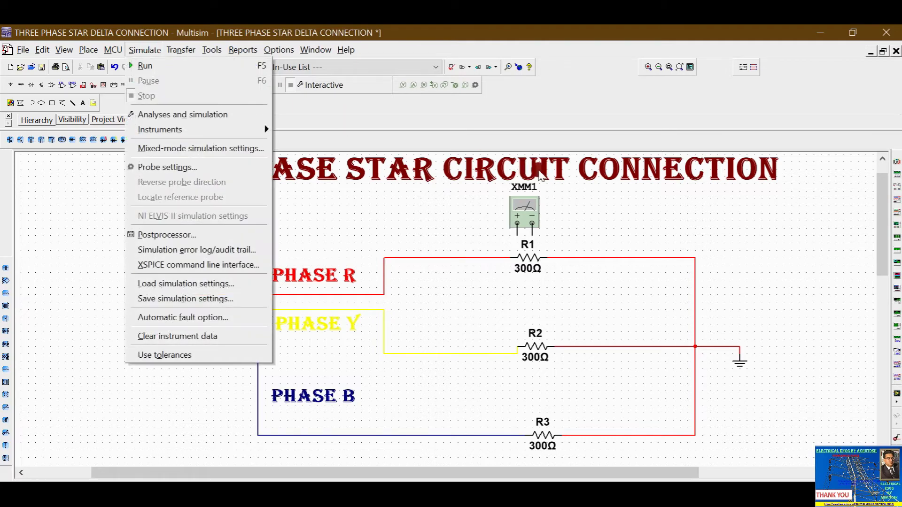
click(604, 221)
right_click(517, 211)
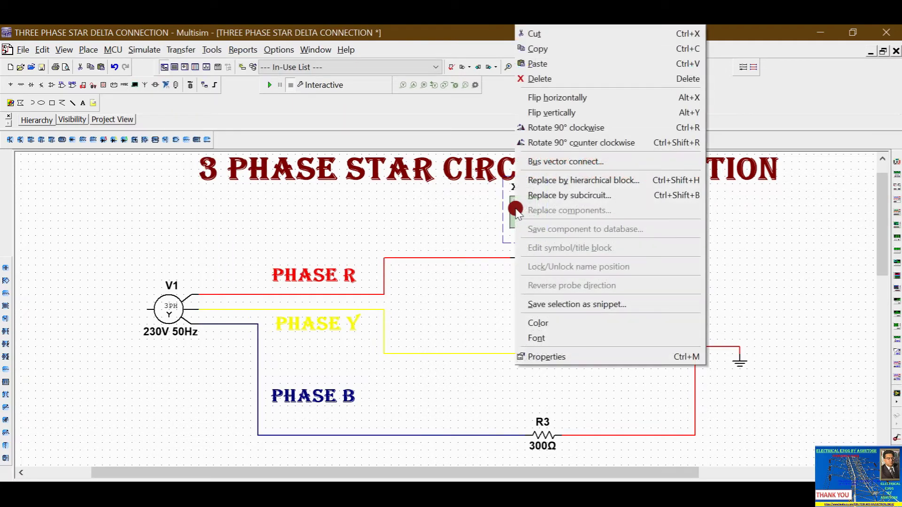
click(562, 49)
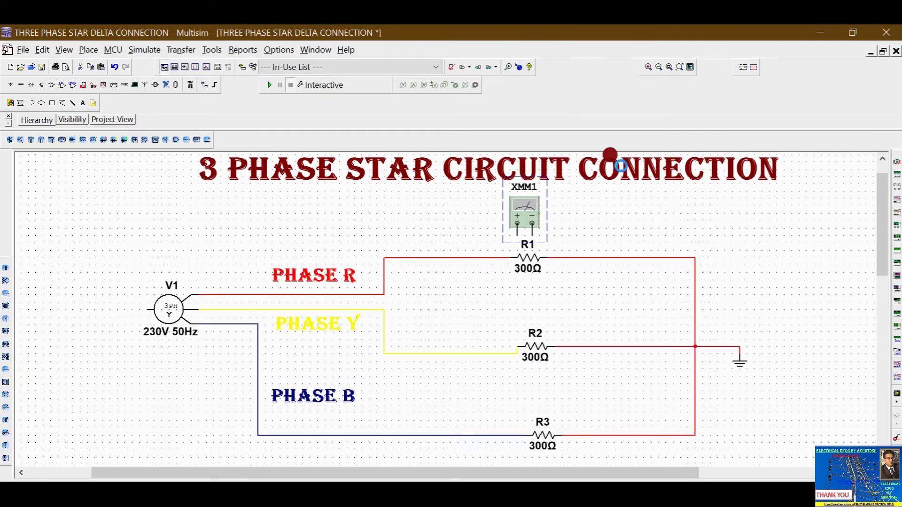
right_click(463, 308)
click(521, 146)
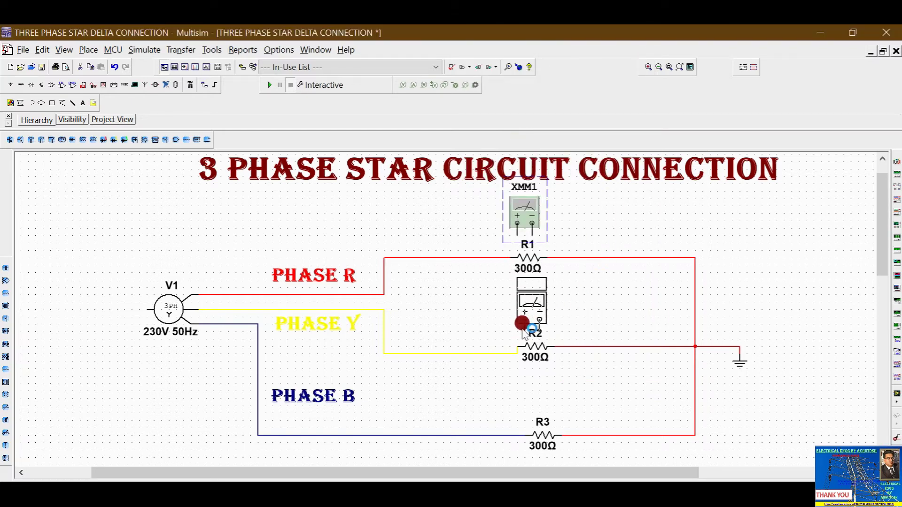
click(559, 326)
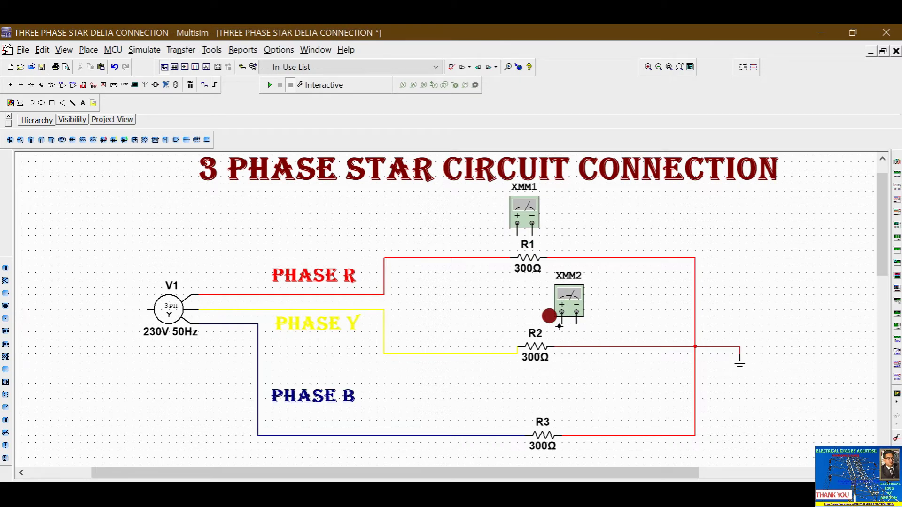
right_click(573, 398)
click(623, 202)
click(569, 417)
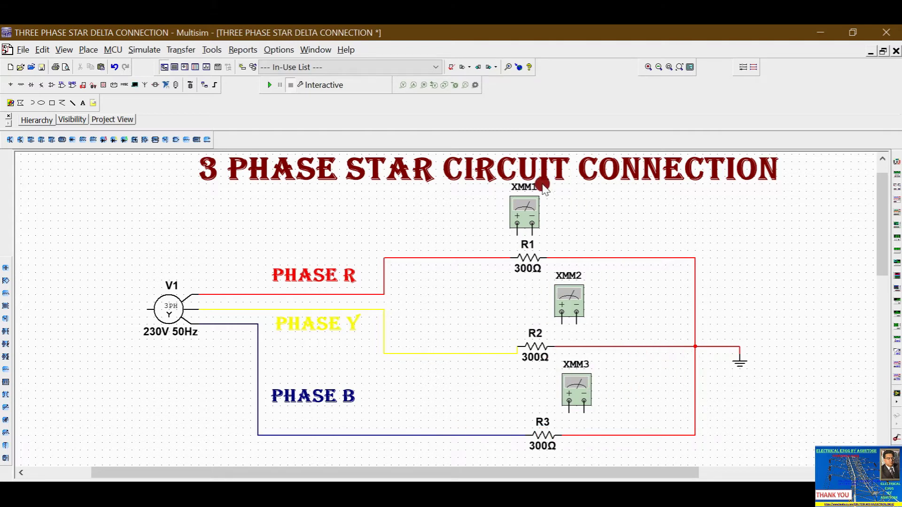
Set multimeters XMM1, XMM2 and XMM3 to measure AC voltage.
double_click(525, 209)
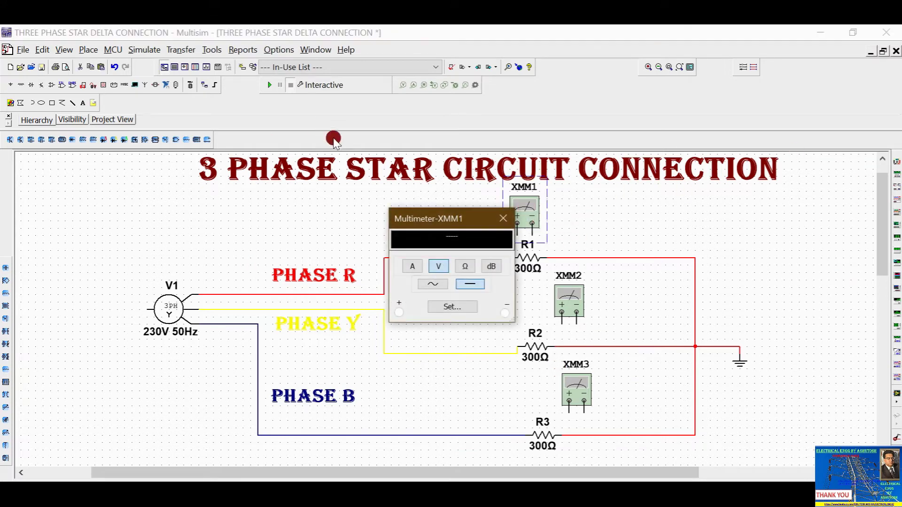
drag(441, 221, 393, 179)
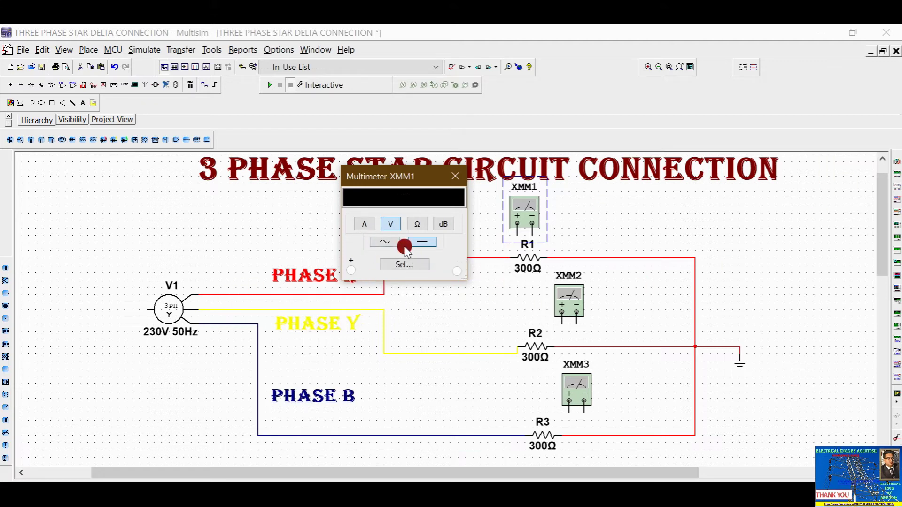
click(388, 224)
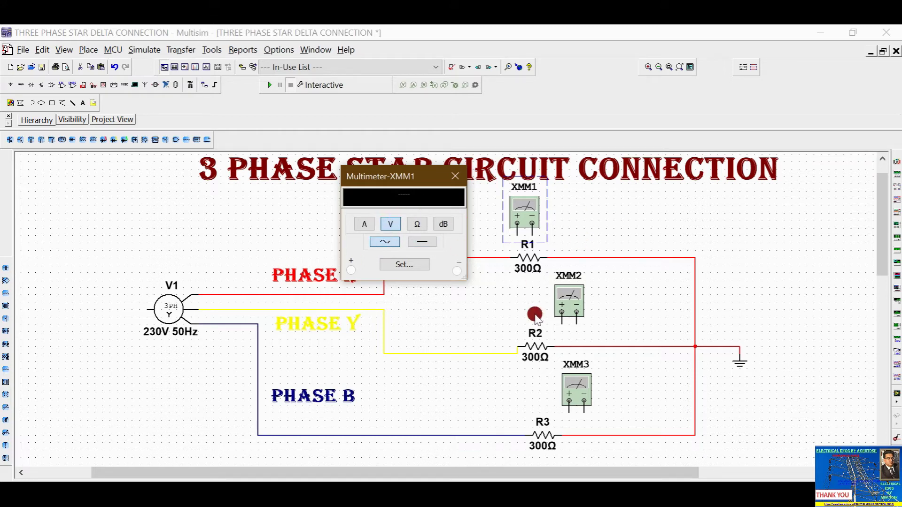
double_click(572, 296)
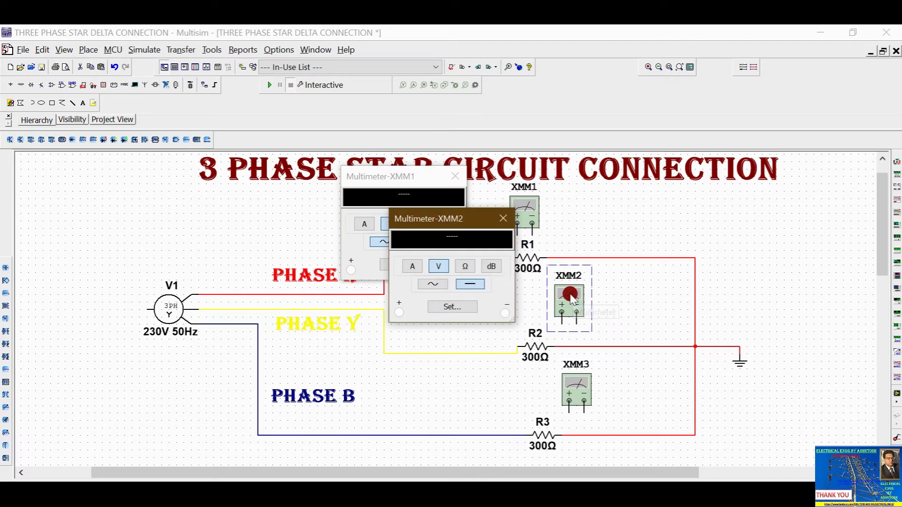
drag(456, 214, 427, 279)
click(402, 339)
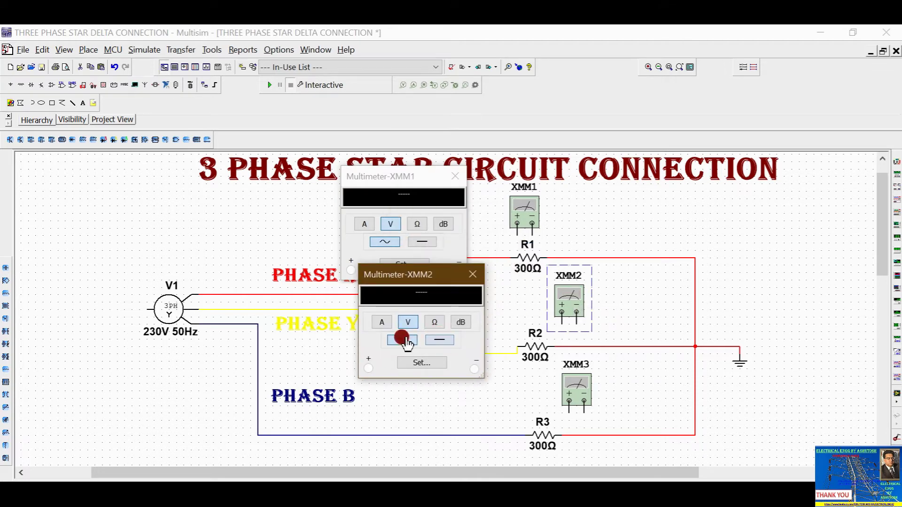
double_click(577, 382)
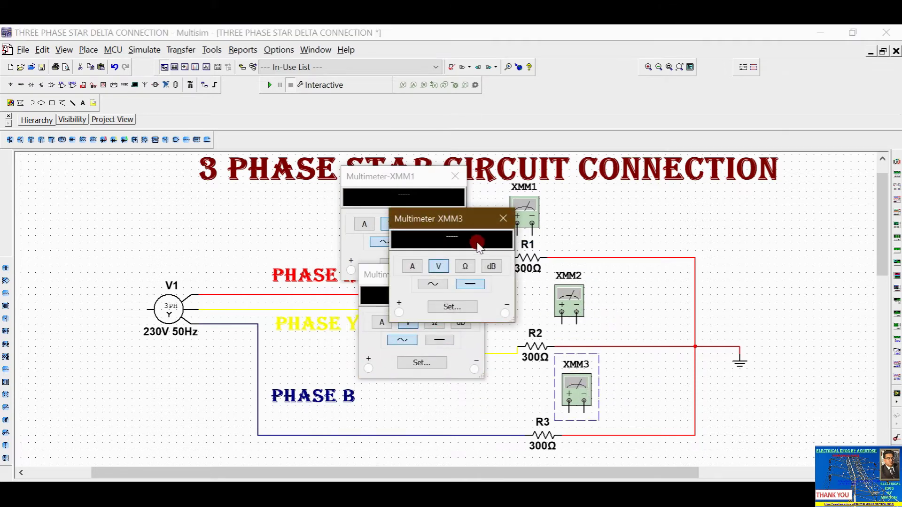
drag(453, 224, 443, 345)
click(423, 404)
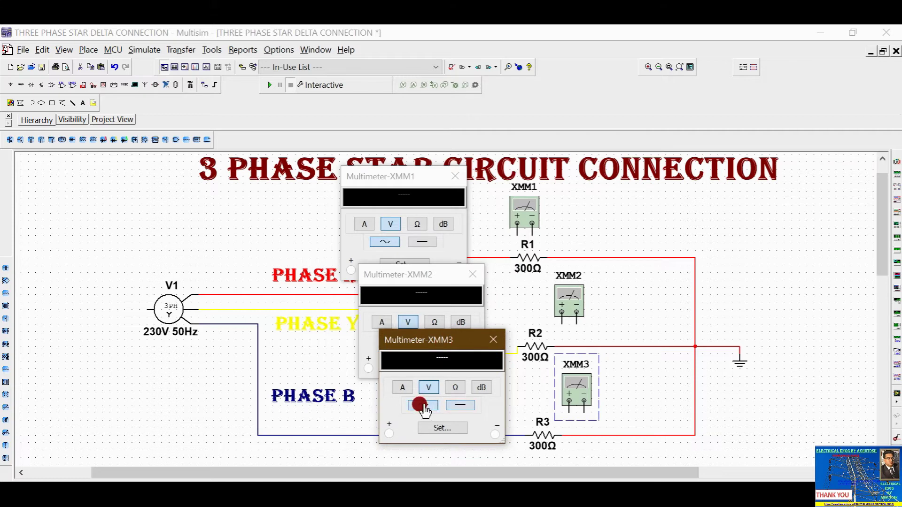
Spread the three open multimeter displays apart so that they do not overlap.
click(617, 427)
drag(451, 345, 430, 414)
drag(426, 288, 393, 295)
drag(411, 177, 373, 159)
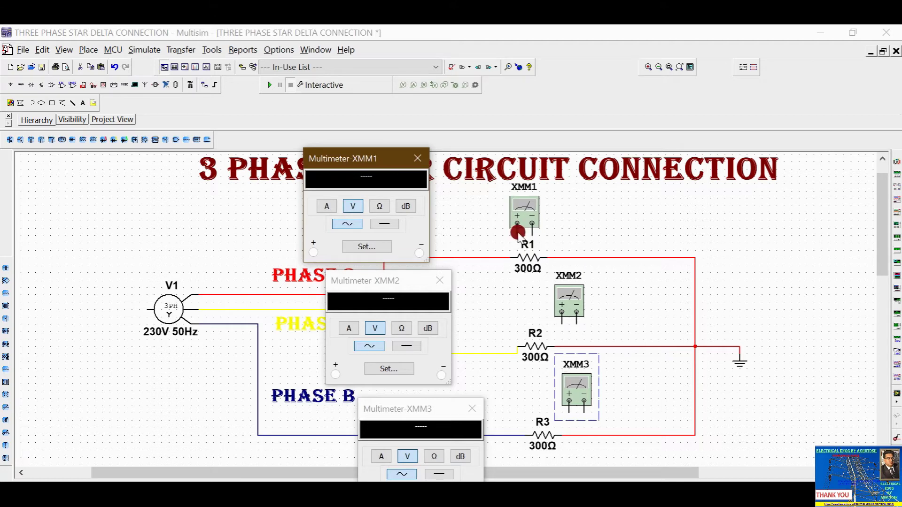
Wire multimeter XMM1 in parallel across R1, with its positive terminal on the PHASE R side.
drag(517, 233, 472, 256)
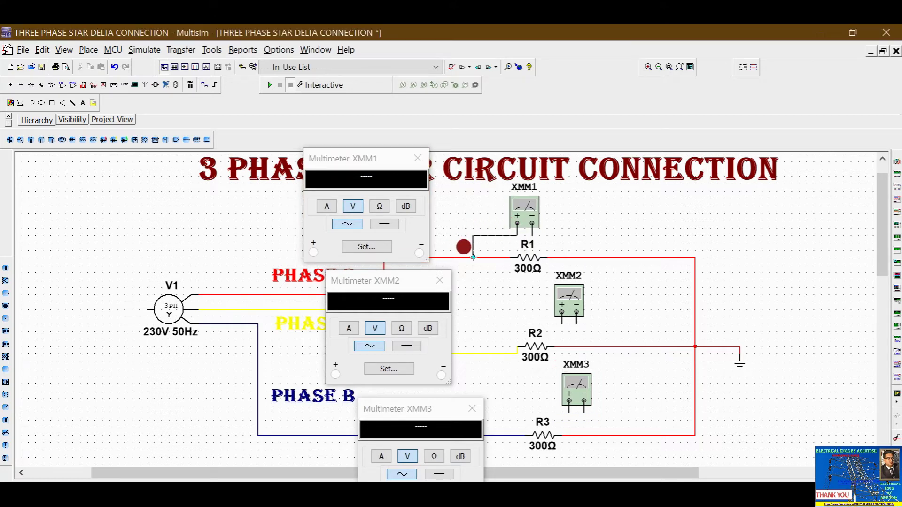
click(473, 258)
drag(532, 224, 599, 258)
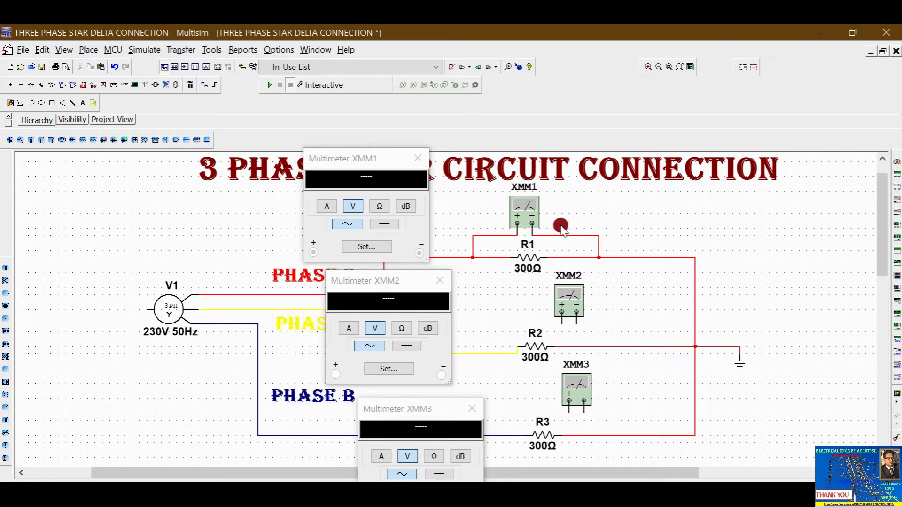
Close the displays of multimeters XMM1, XMM2 and XMM3.
drag(348, 162, 728, 198)
click(738, 191)
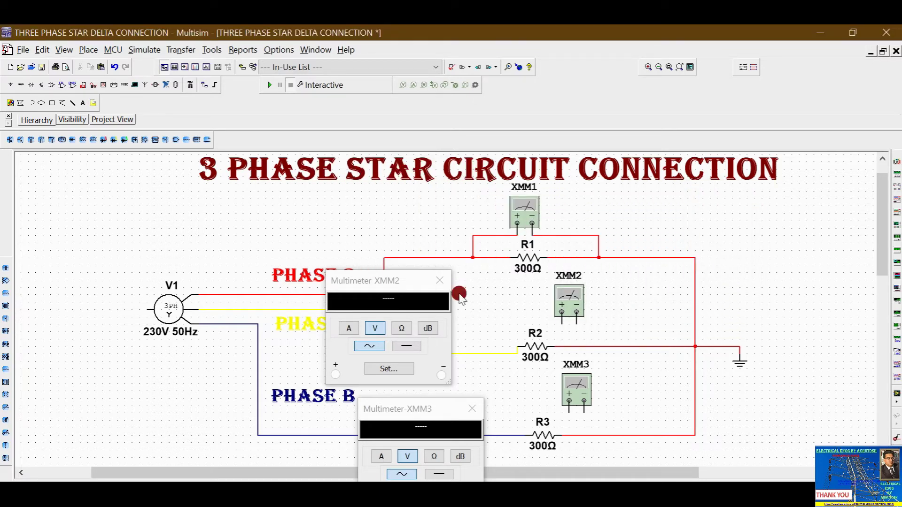
click(439, 281)
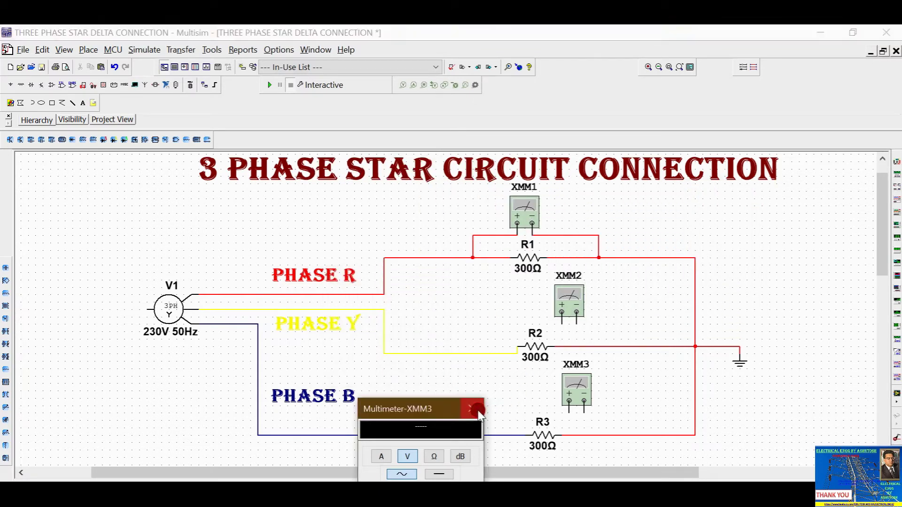
click(472, 408)
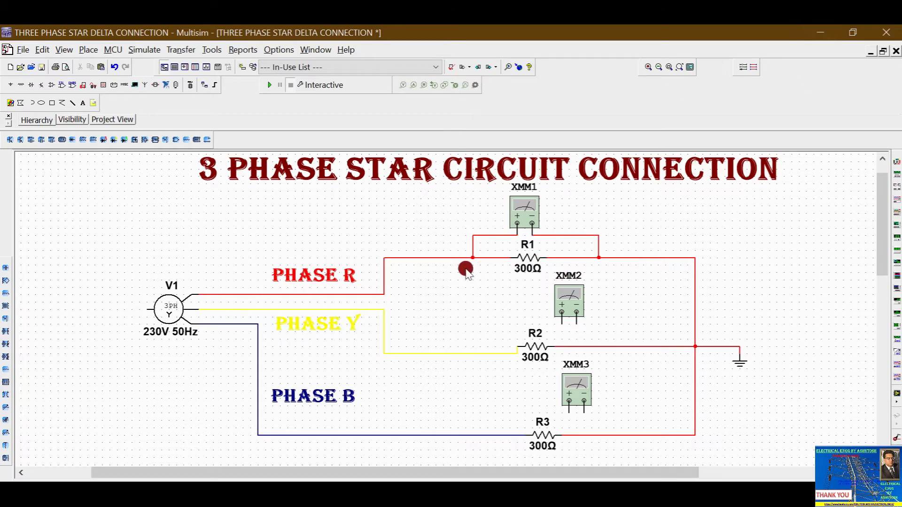
Align multimeter XMM2 below XMM1 and wire it in parallel across R2, with its positive terminal on the PHASE Y wire.
drag(570, 295, 524, 326)
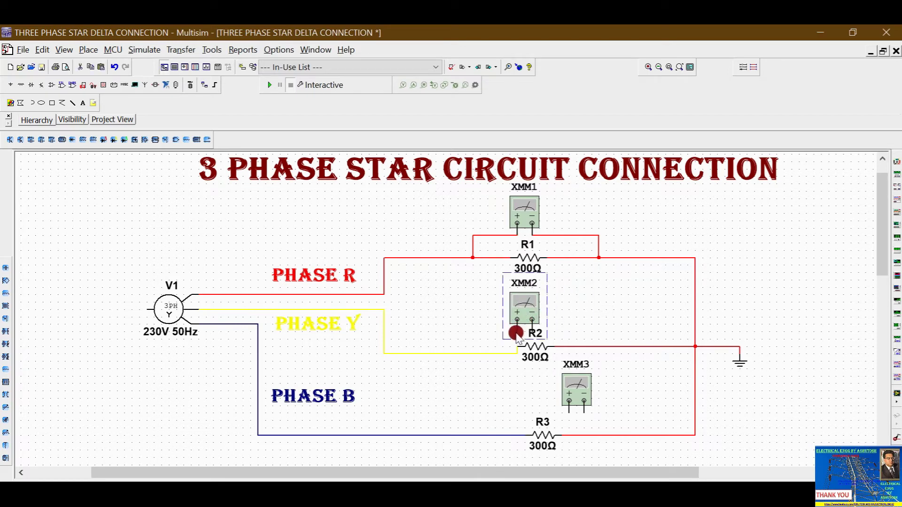
click(483, 339)
drag(518, 331, 439, 352)
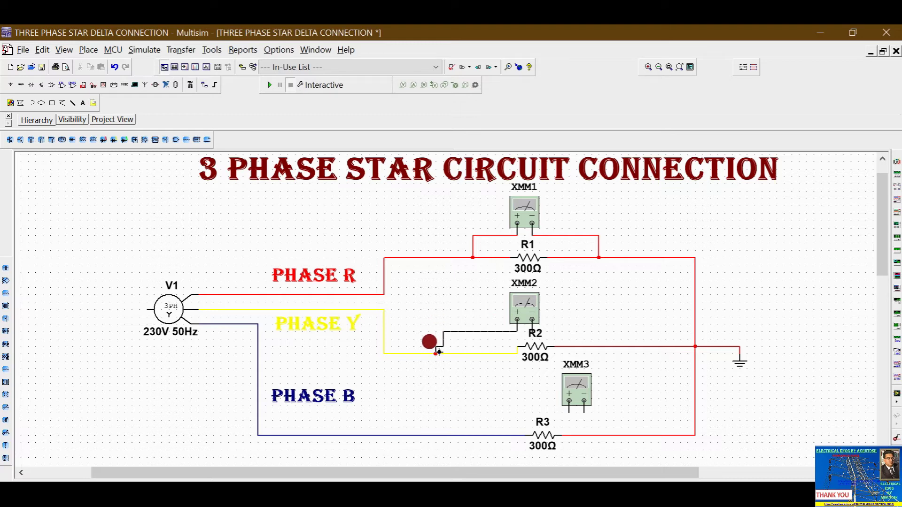
click(540, 329)
drag(532, 329, 593, 342)
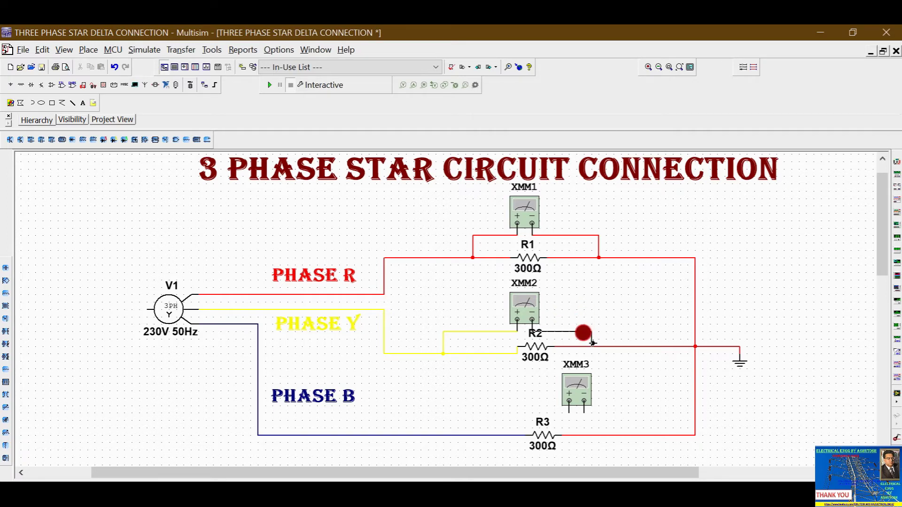
click(592, 345)
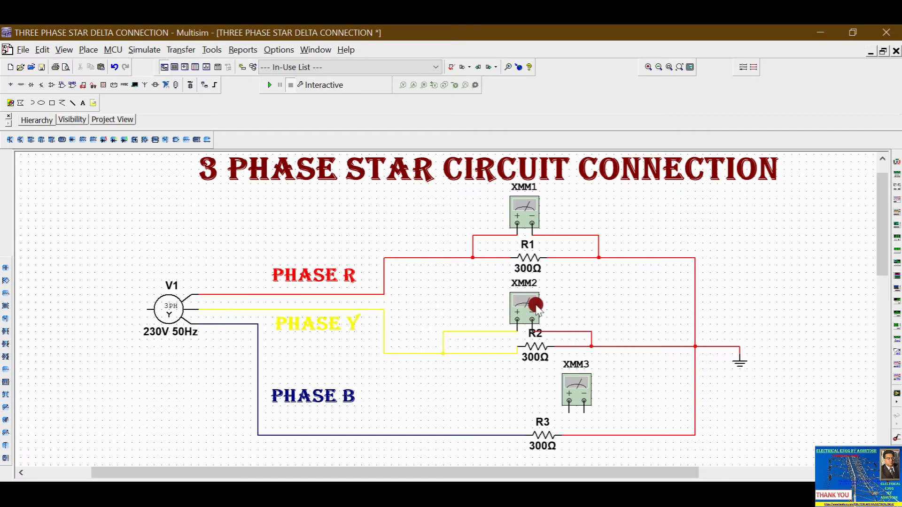
Shift multimeter XMM3 slightly and wire it in parallel across R3, with its positive terminal on the PHASE B wire.
mouse_move(575, 386)
mouse_down()
mouse_move(574, 378)
mouse_move(504, 383)
mouse_move(528, 400)
mouse_move(586, 370)
mouse_move(582, 401)
mouse_up()
click(578, 407)
click(578, 408)
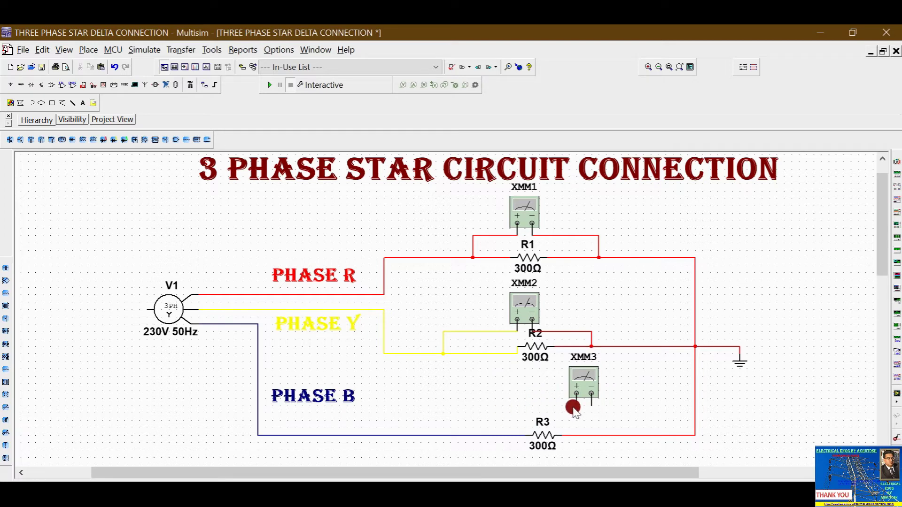
drag(576, 404, 488, 435)
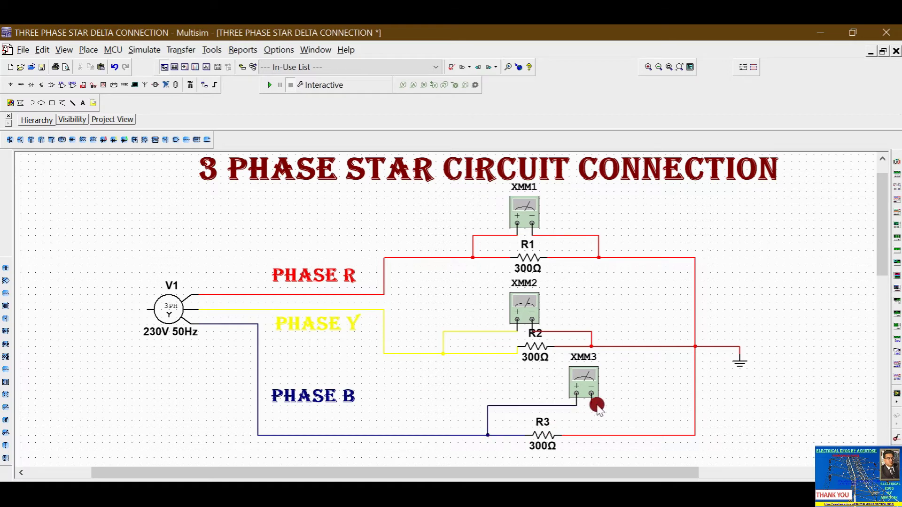
drag(595, 405, 646, 432)
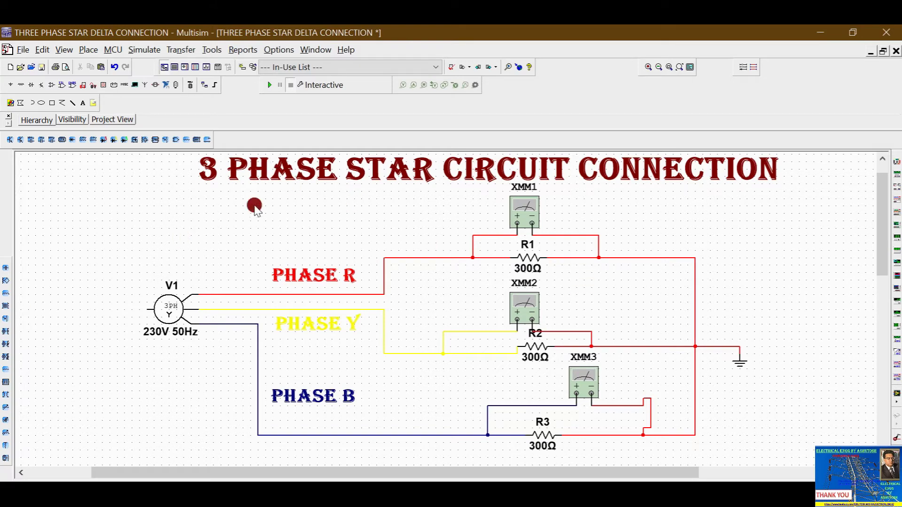
Add another multimeter for a series connection between R1 and the grounded star point.
click(146, 50)
mouse_move(244, 129)
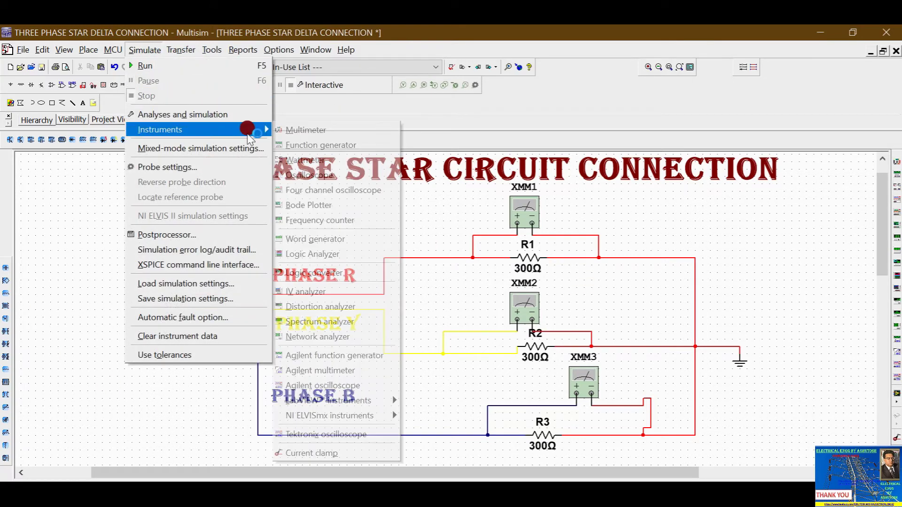
click(324, 130)
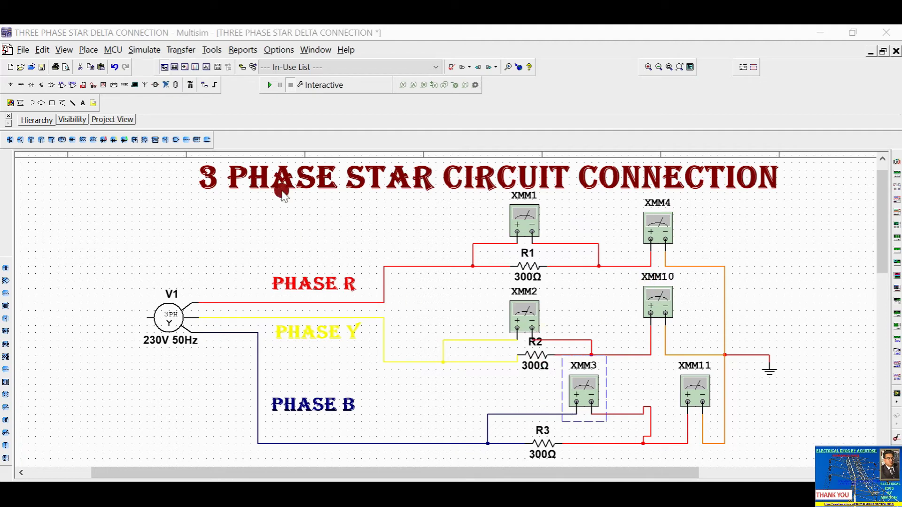
Run the interactive simulation of the star circuit.
click(266, 88)
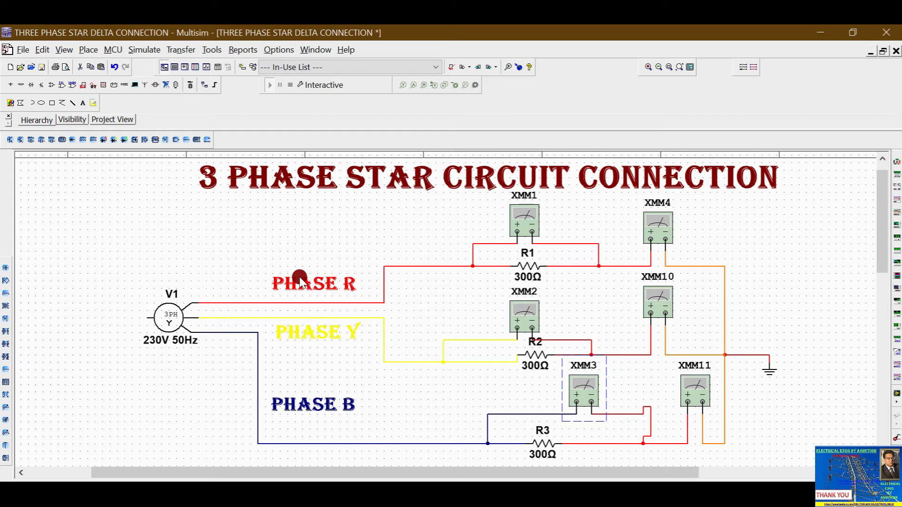
Run the simulation and open the voltage readings of XMM1, XMM2 and XMM3, stacking their windows over the phase labels.
key(F5)
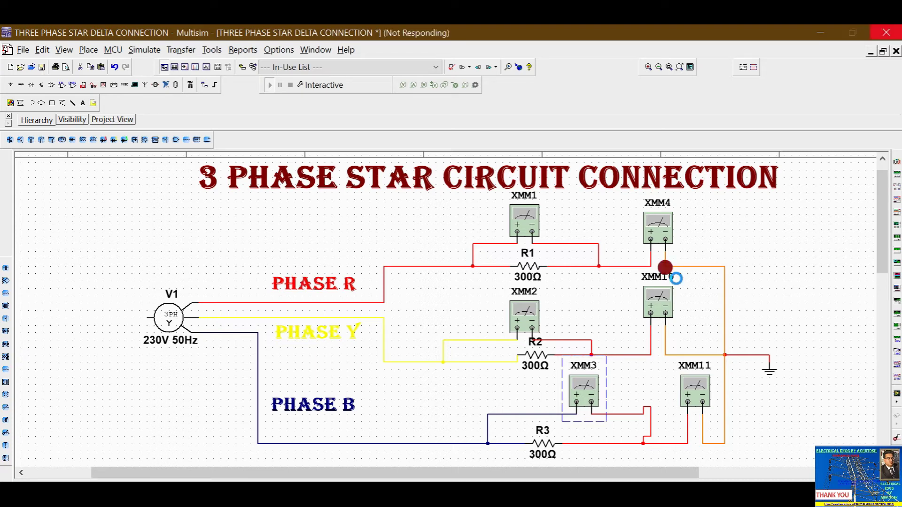
double_click(520, 212)
drag(398, 207, 401, 193)
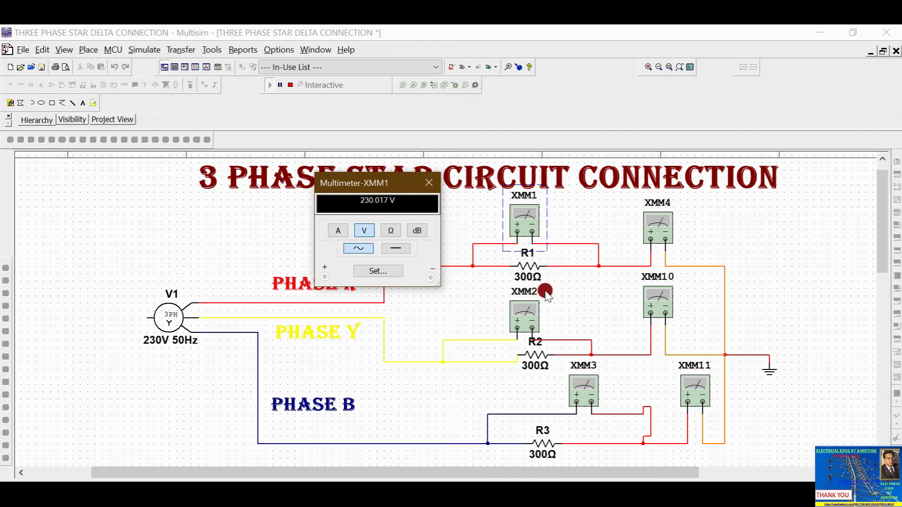
double_click(527, 312)
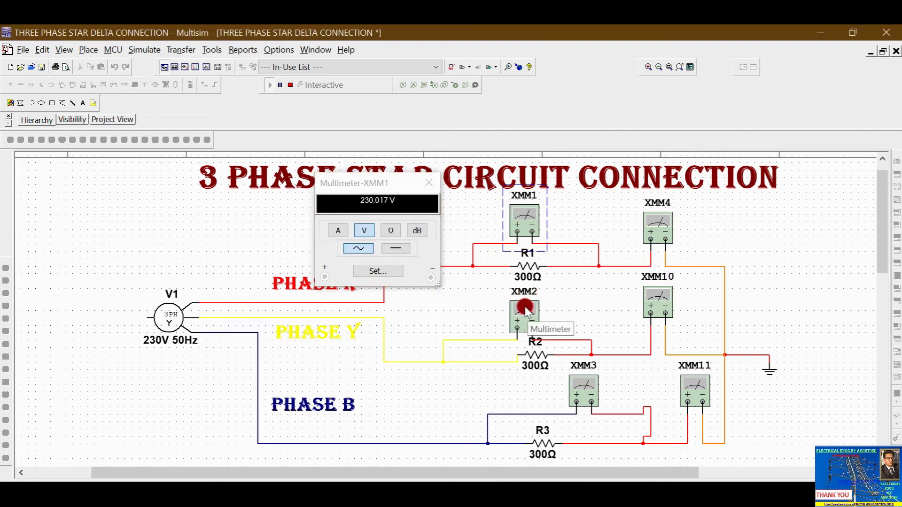
drag(389, 277, 369, 301)
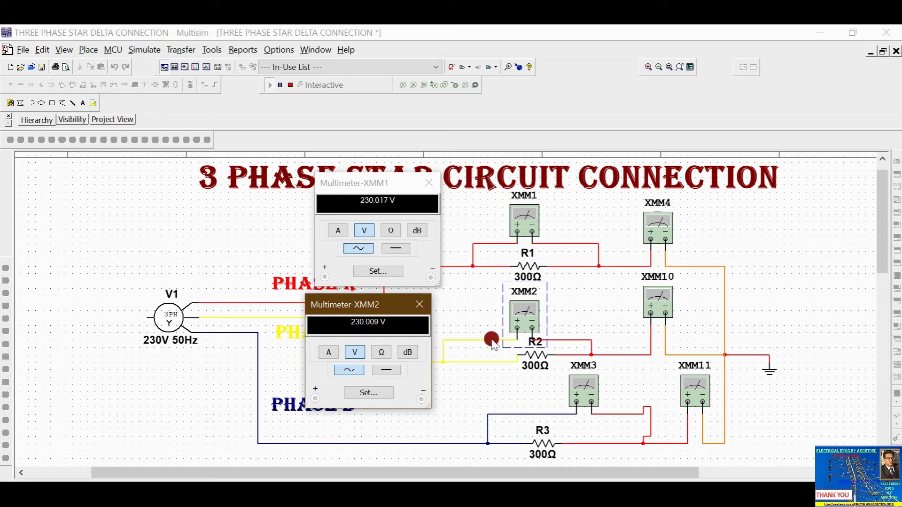
double_click(581, 394)
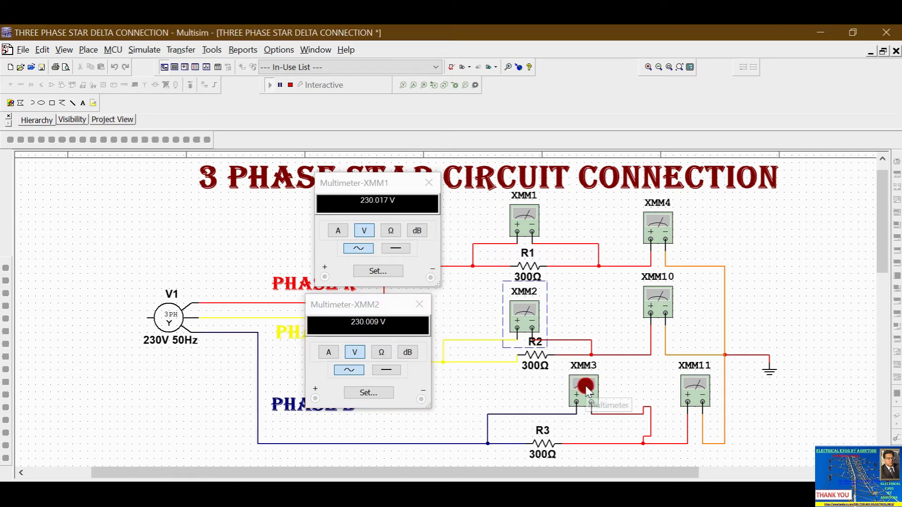
drag(396, 360, 381, 380)
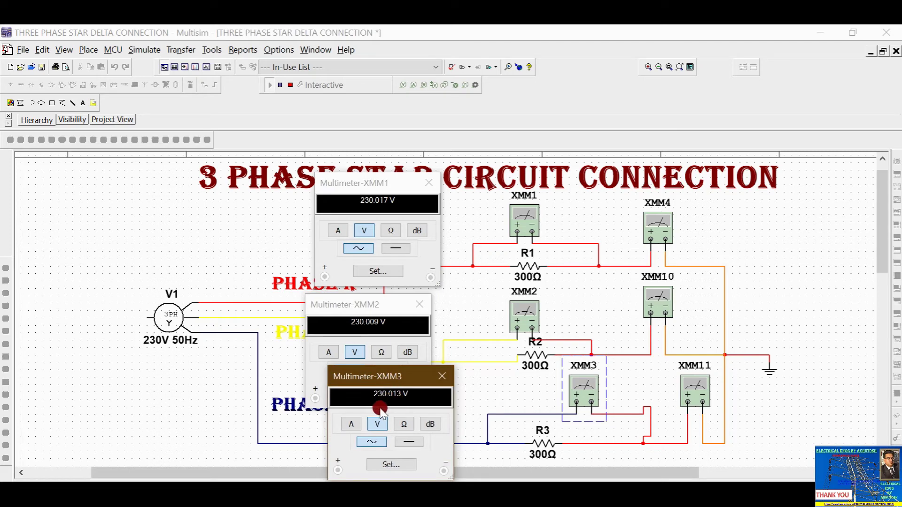
drag(395, 379, 371, 397)
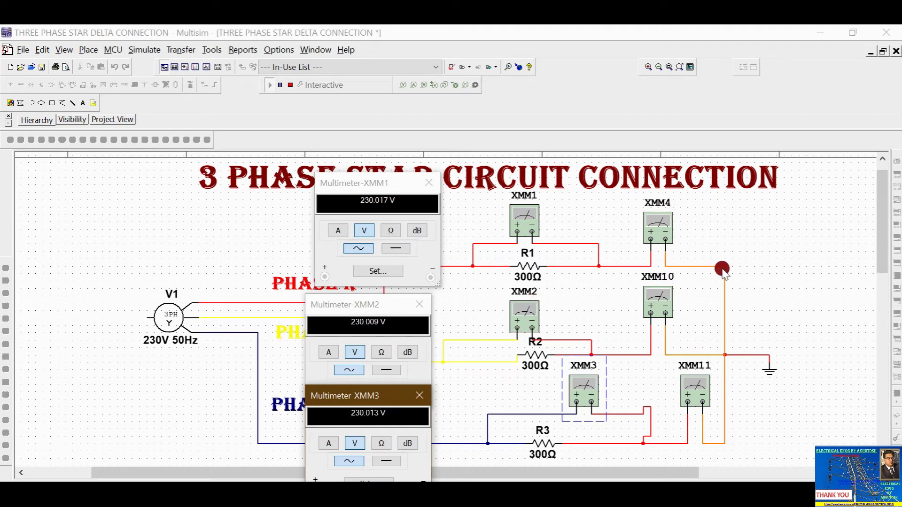
Open the current readings of XMM4, XMM10 and XMM11 and arrange their windows beside the grounded star point.
double_click(659, 223)
drag(444, 223, 749, 198)
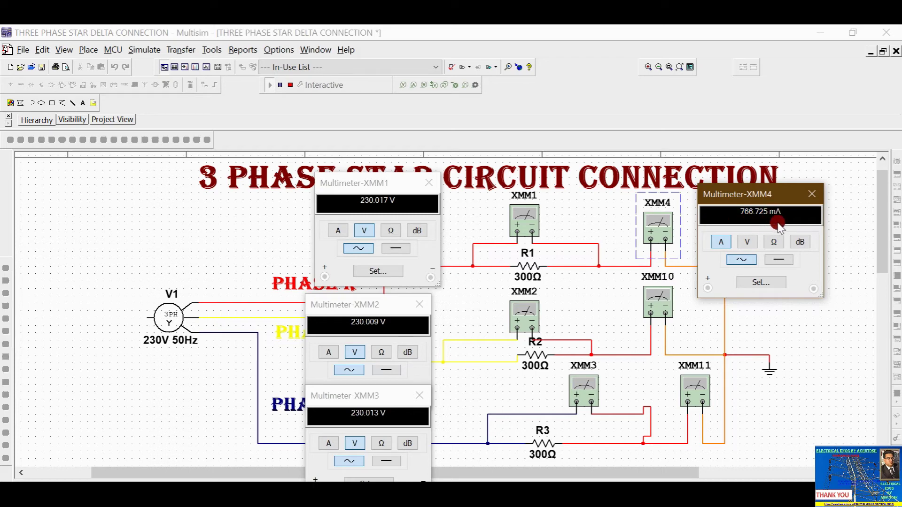
double_click(656, 292)
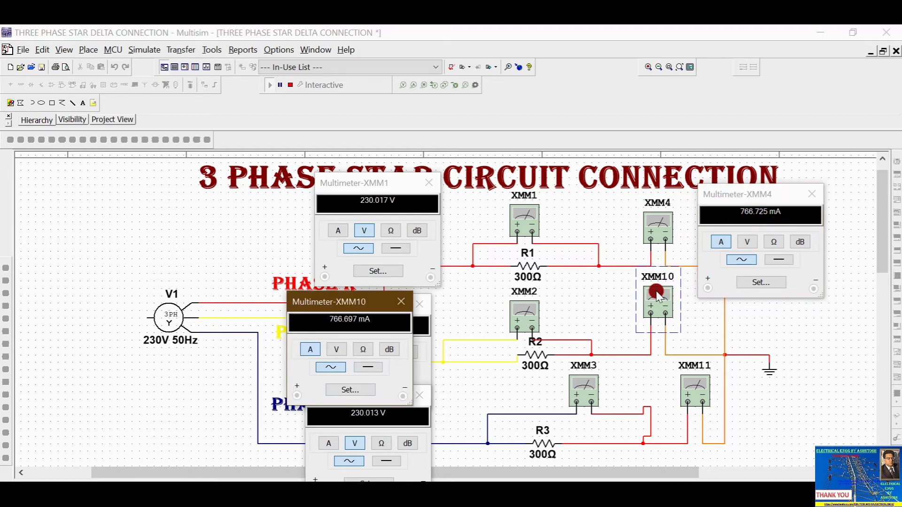
drag(401, 306, 843, 270)
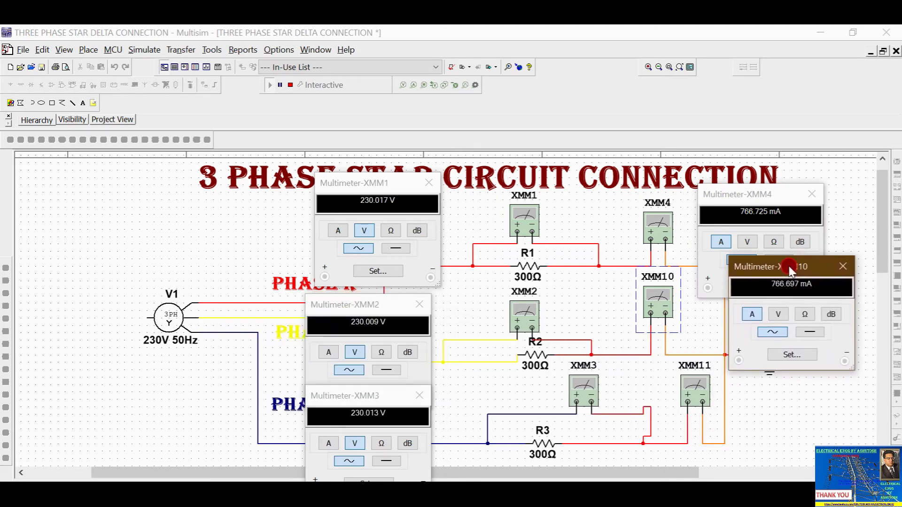
double_click(702, 385)
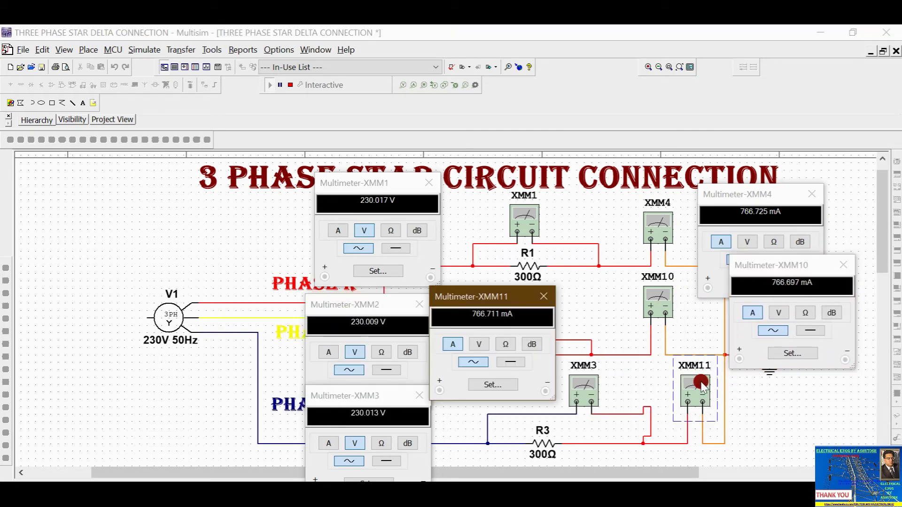
drag(485, 300, 781, 358)
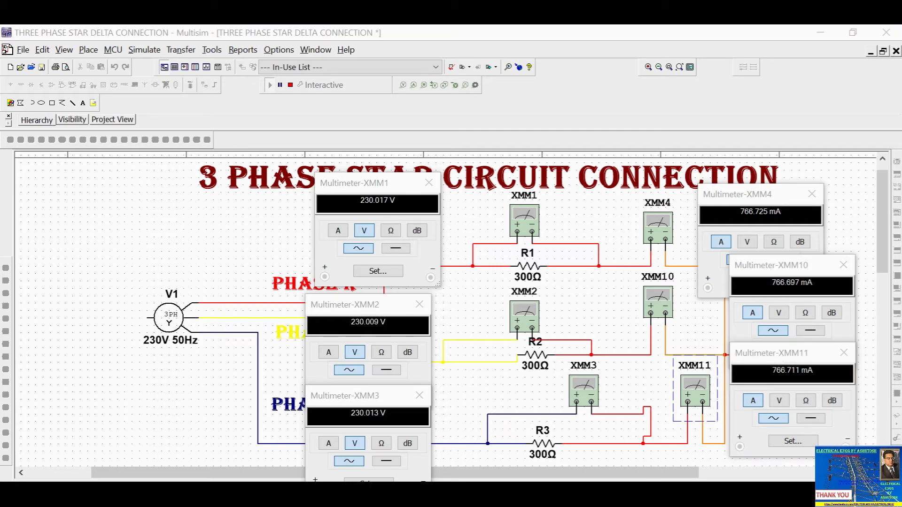
Switch to Calculator, compute 230 ÷ 300 to compare with the measured phase currents, and put the calculator away.
key(alt+Tab)
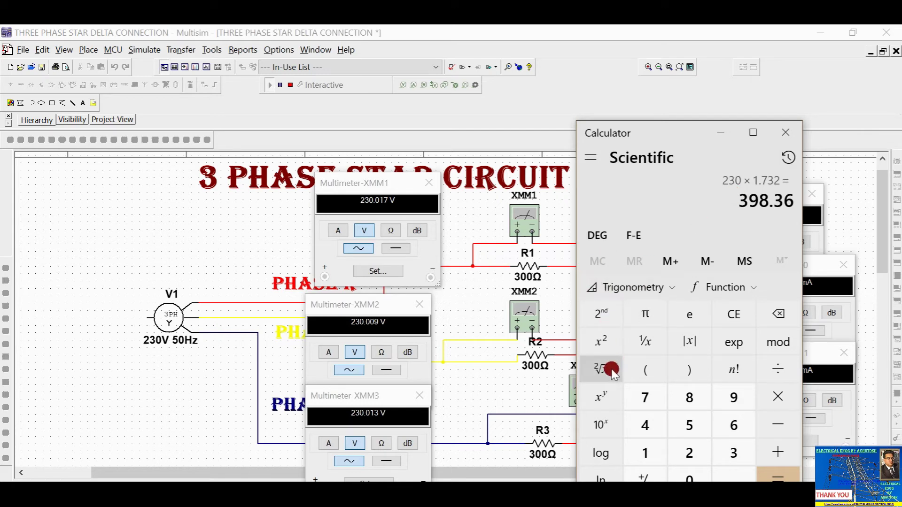
key(Escape)
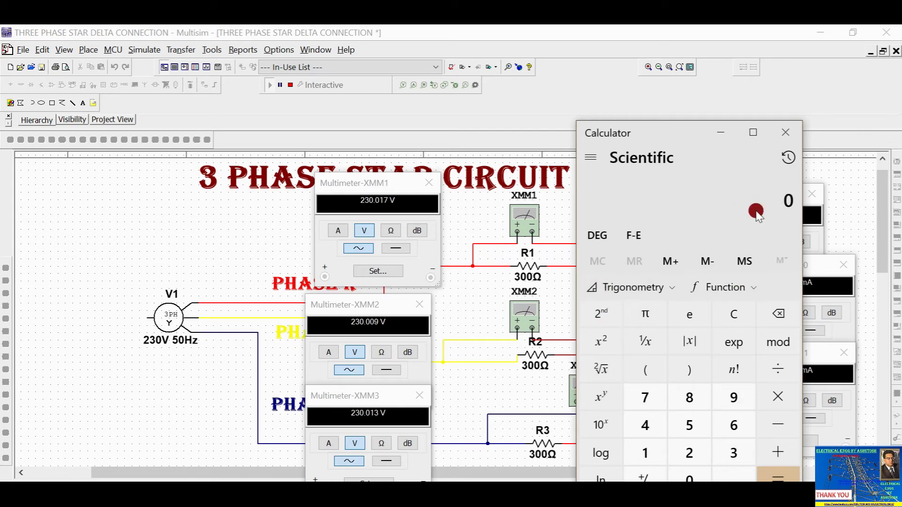
text(2300)
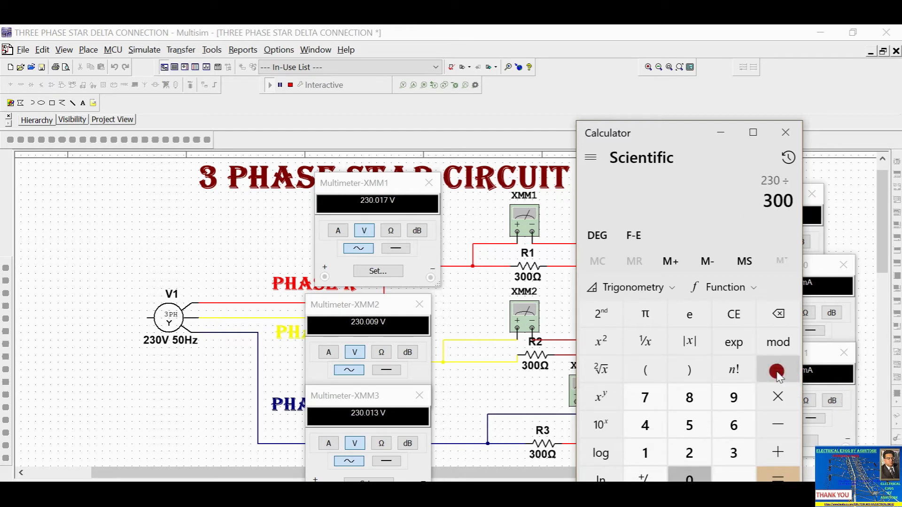
click(778, 476)
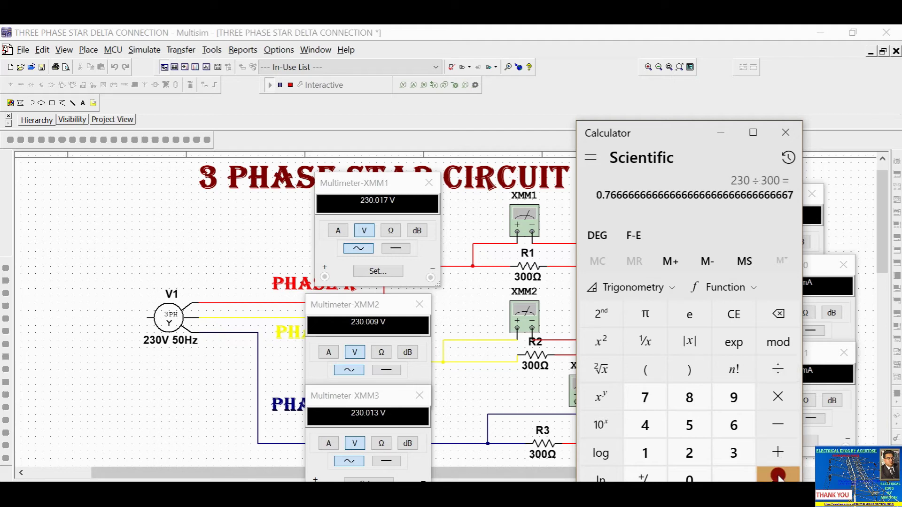
drag(689, 137, 430, 168)
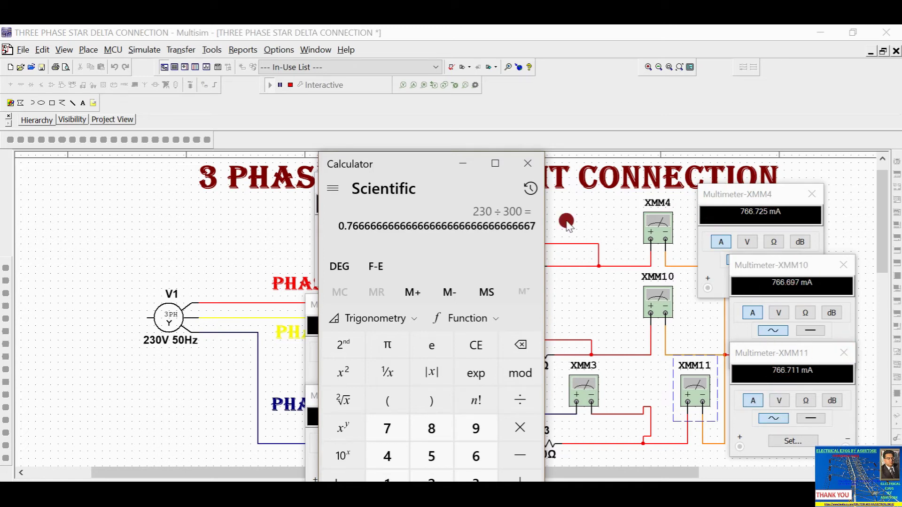
click(462, 164)
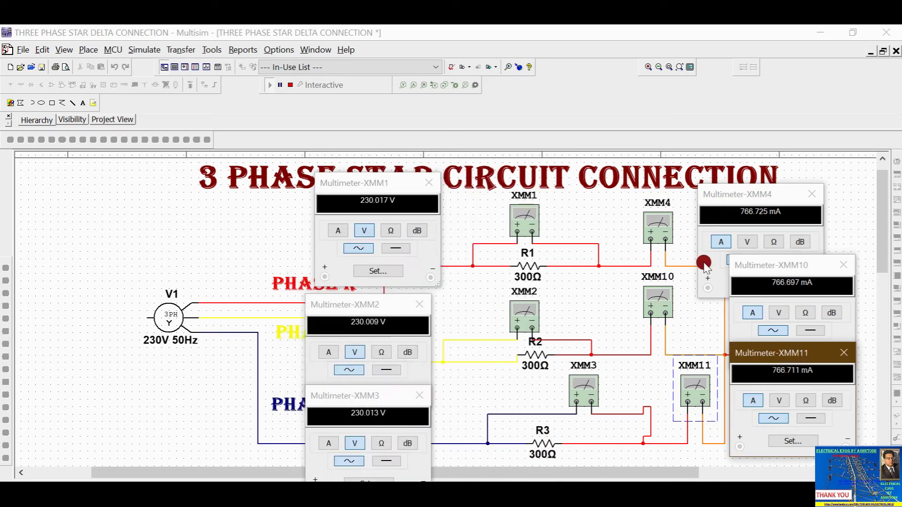
Stop the simulation and shift the XMM1, XMM2 and XMM3 reading windows towards the three-phase source.
drag(771, 266, 763, 266)
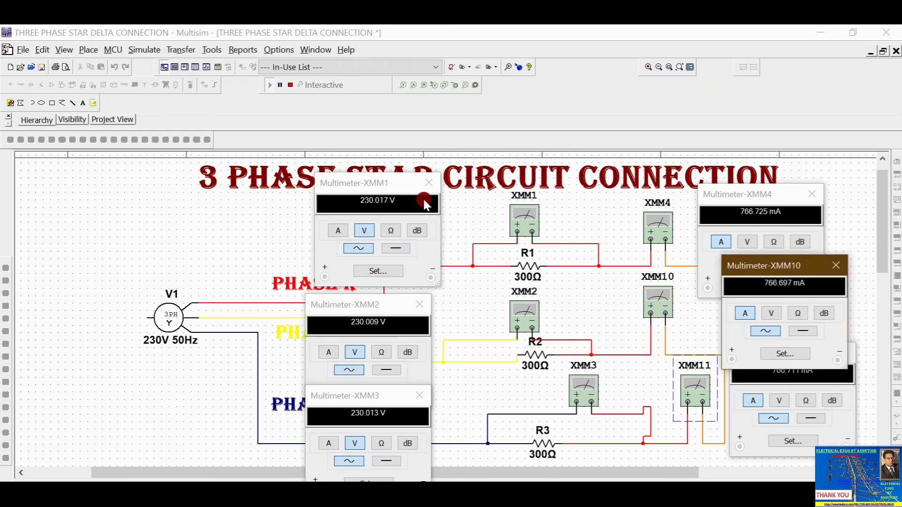
click(292, 86)
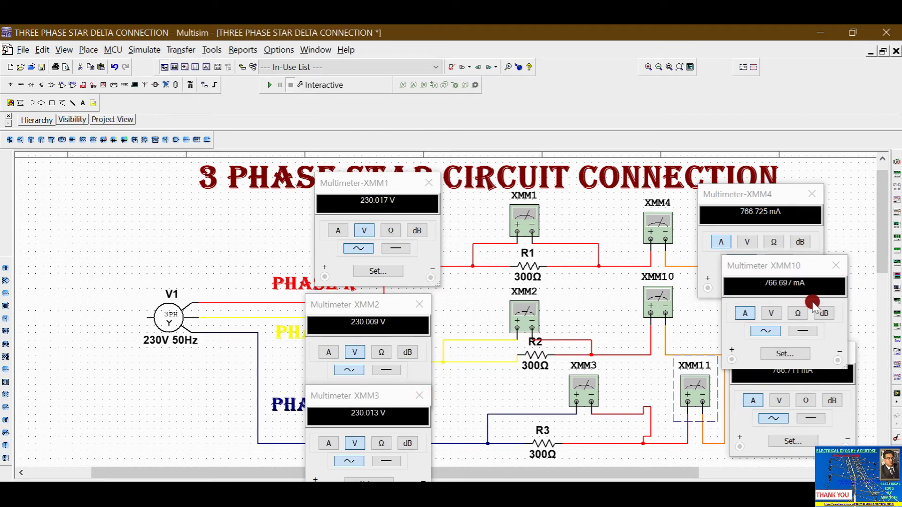
drag(879, 254, 883, 249)
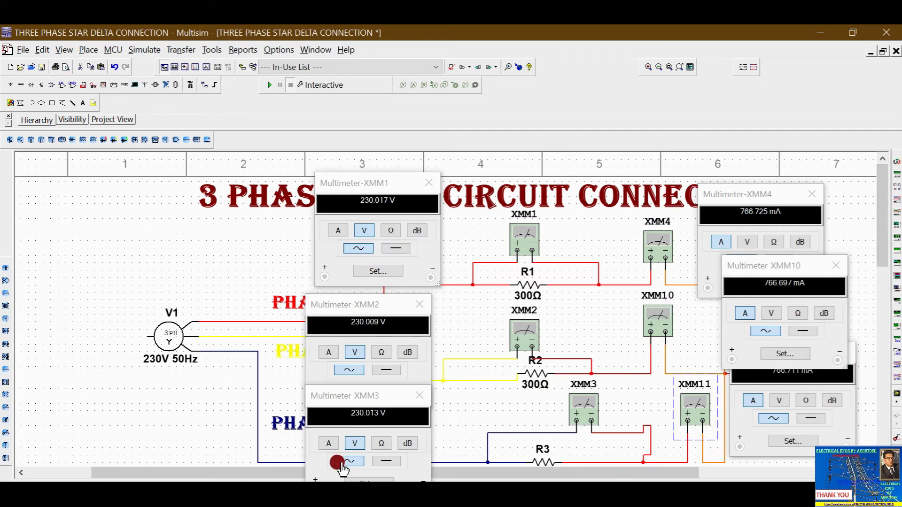
drag(379, 187, 304, 182)
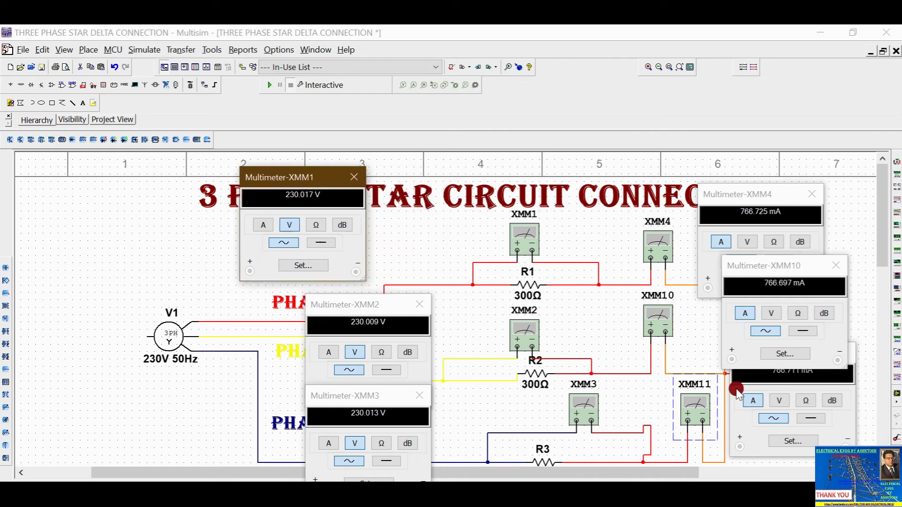
drag(379, 311, 288, 303)
drag(377, 400, 265, 394)
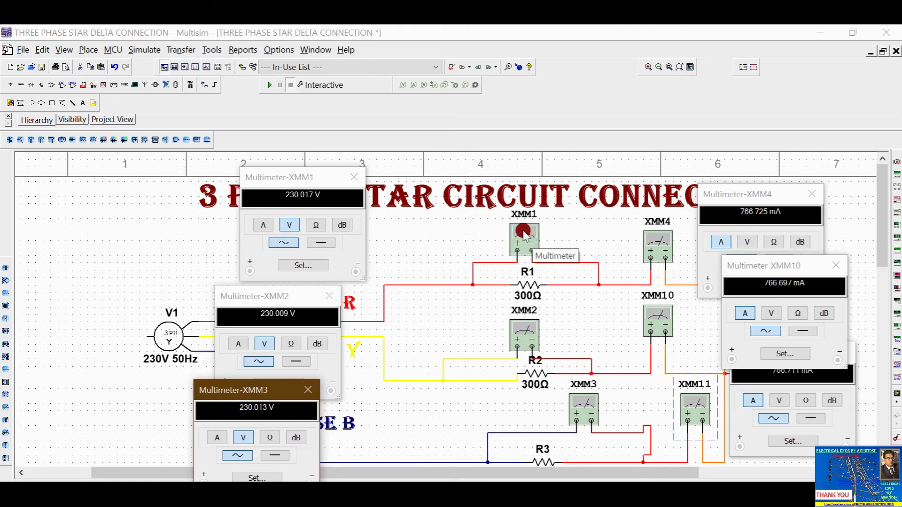
Close the reading windows of all six multimeters to clear the star circuit schematic.
click(354, 176)
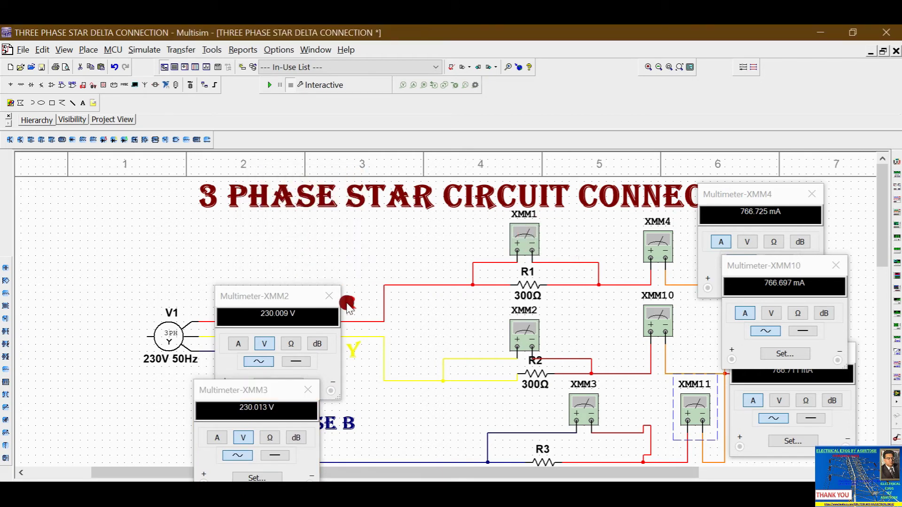
click(331, 295)
click(309, 396)
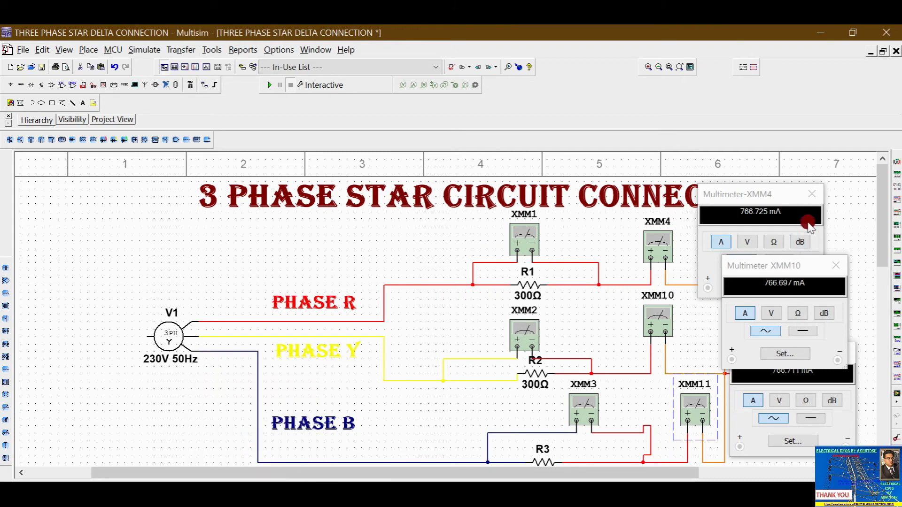
click(810, 195)
click(843, 266)
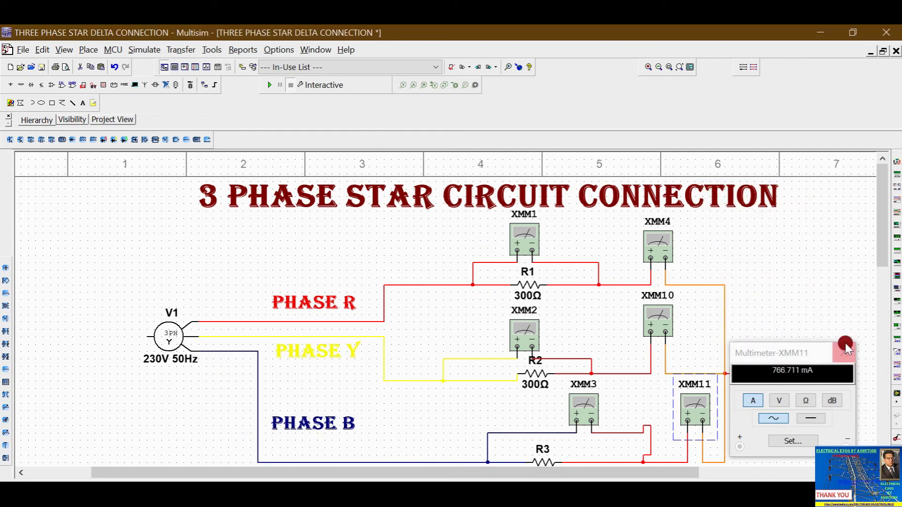
click(844, 354)
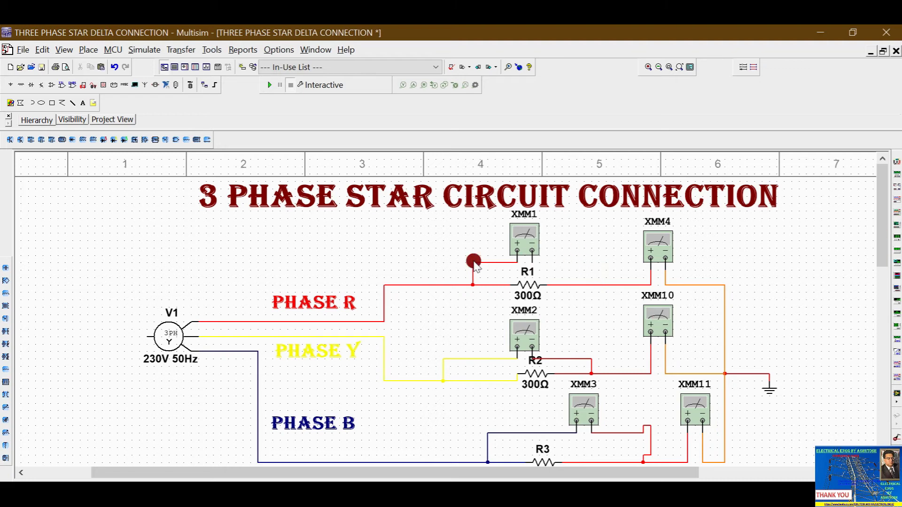
Move multimeter XMM1 slightly up and wire its negative terminal to the PHASE Y line for a line voltage measurement.
click(523, 235)
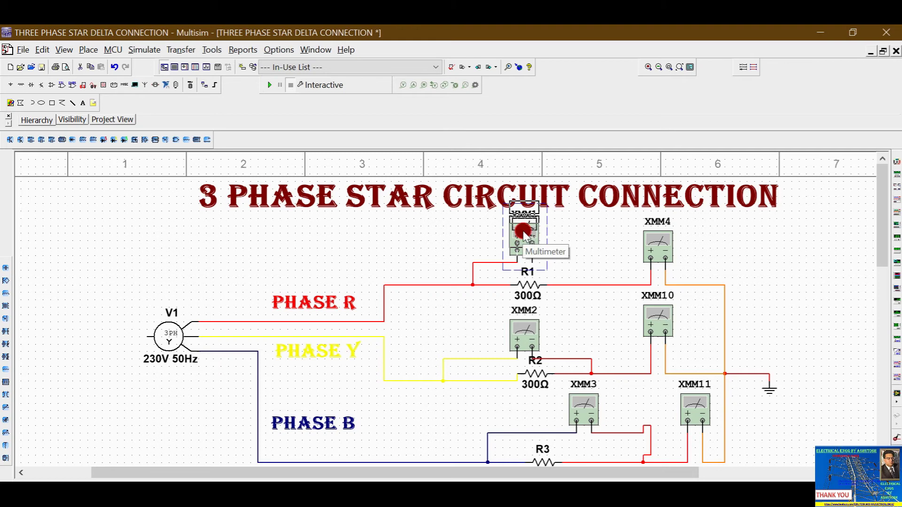
drag(523, 235, 522, 228)
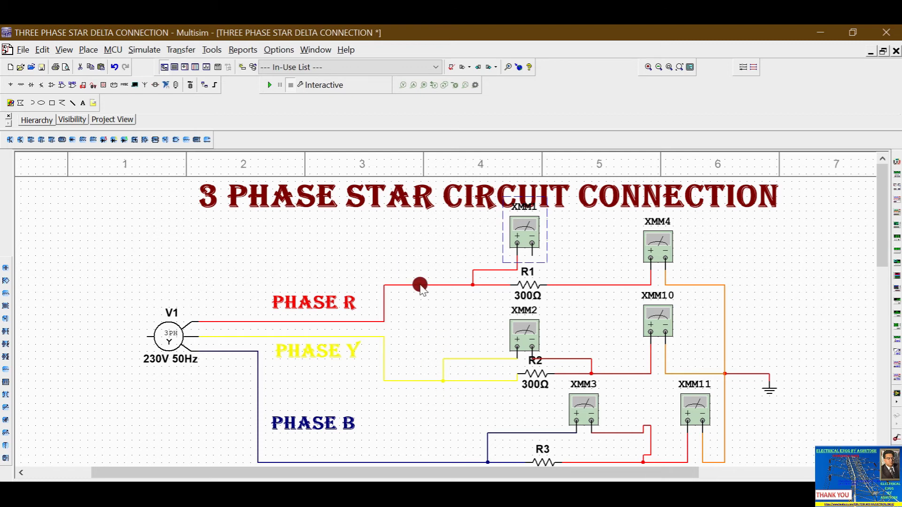
click(617, 249)
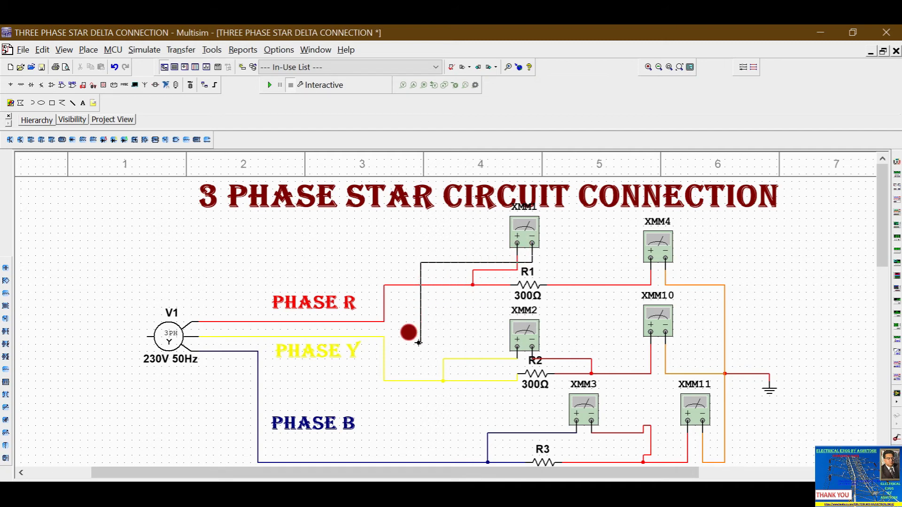
click(413, 379)
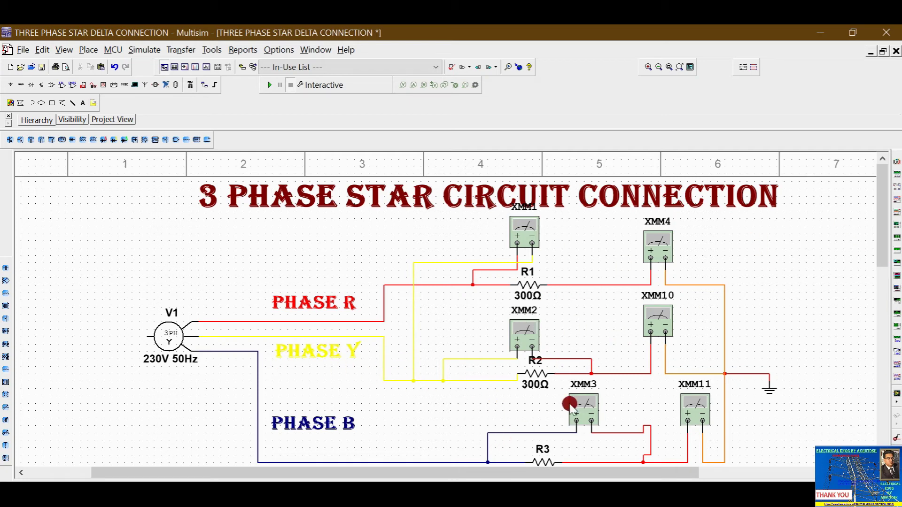
Delete the wire joining multimeter XMM2's negative terminal to the far side of resistor R2.
click(583, 359)
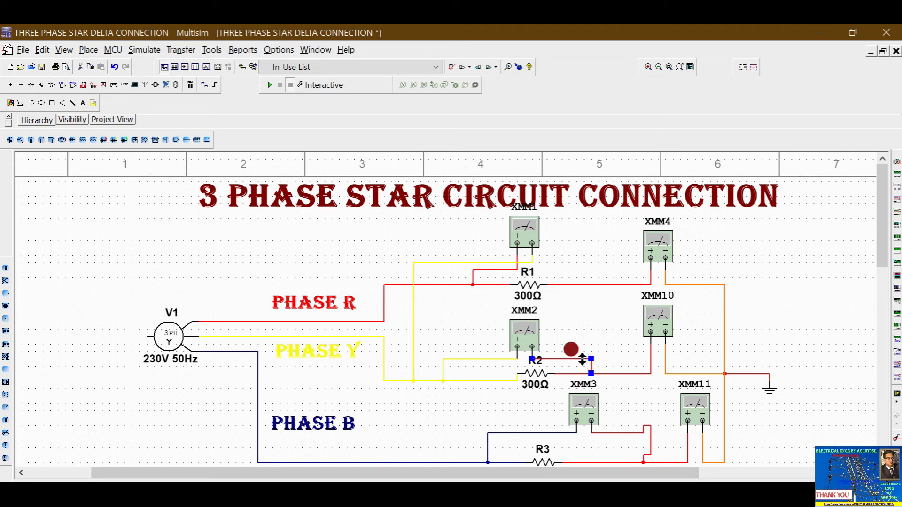
key(Delete)
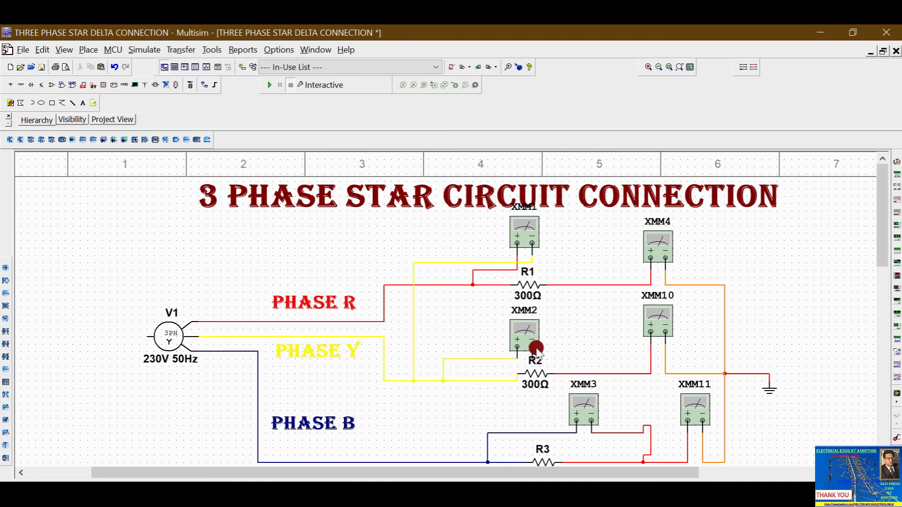
mouse_move(529, 361)
mouse_down()
mouse_move(452, 385)
mouse_move(423, 427)
mouse_move(379, 413)
mouse_up()
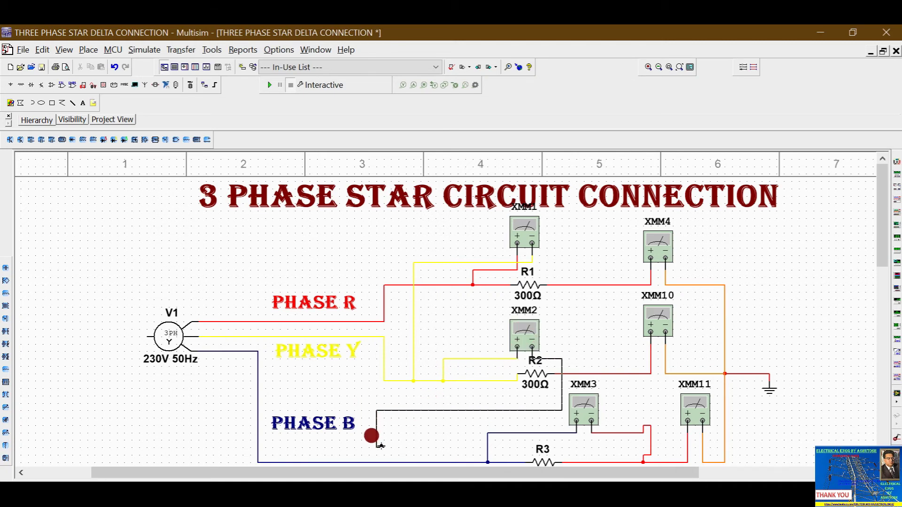
scroll(372, 444, down, 5)
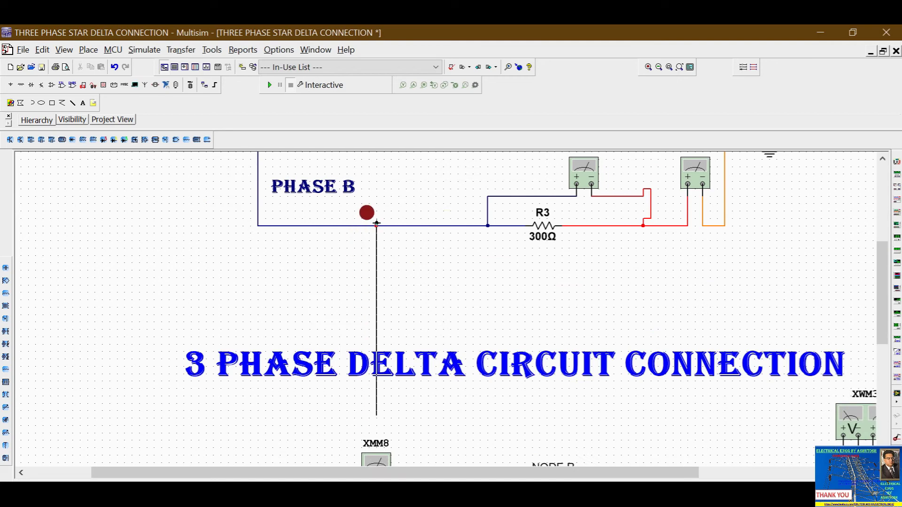
key(Escape)
Wire the negative terminal of multimeter XMM2 to the PHASE B line for a line voltage measurement.
drag(892, 340, 882, 286)
mouse_move(520, 306)
mouse_down()
mouse_move(528, 283)
mouse_move(531, 291)
mouse_up()
drag(461, 290, 508, 308)
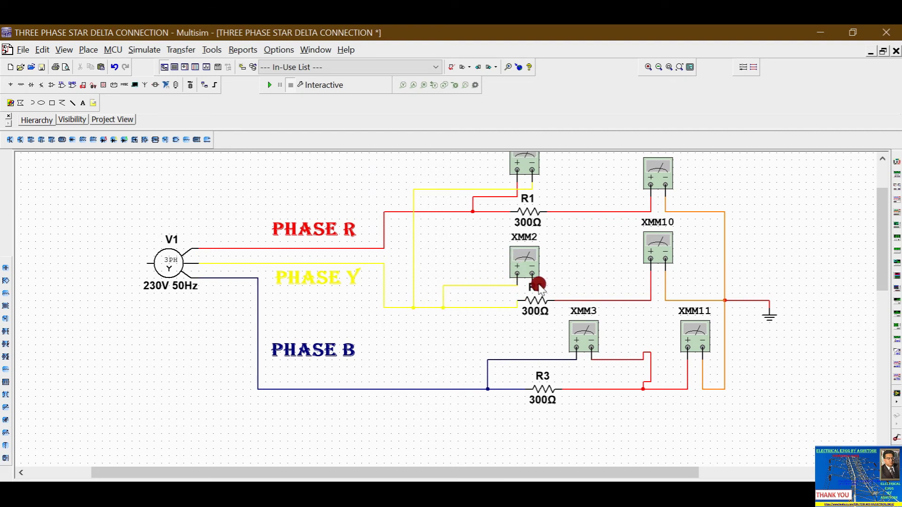
mouse_move(520, 276)
mouse_down()
mouse_move(455, 280)
mouse_move(427, 315)
mouse_move(445, 364)
mouse_move(428, 358)
mouse_move(429, 389)
mouse_up()
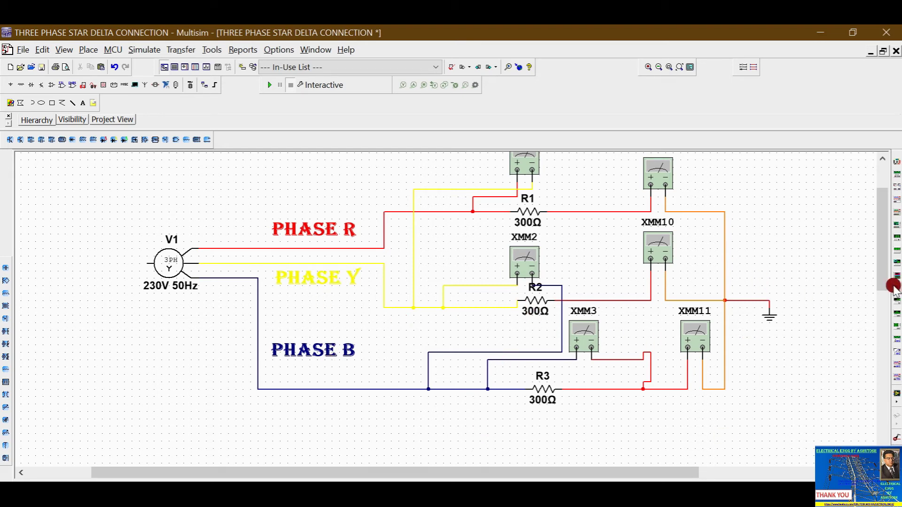
Run the simulation and open the XMM1 and XMM2 readings to measure the line voltages, placing both windows beside their meters.
drag(886, 275, 888, 248)
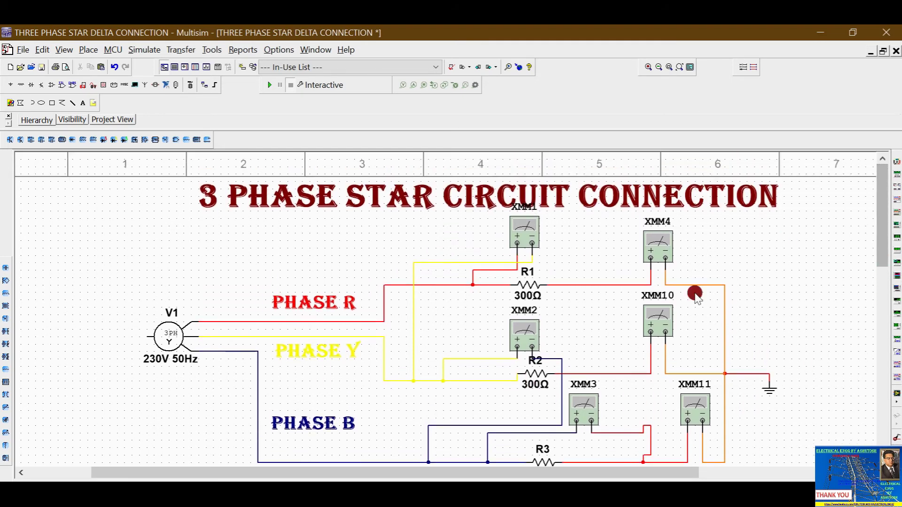
click(270, 86)
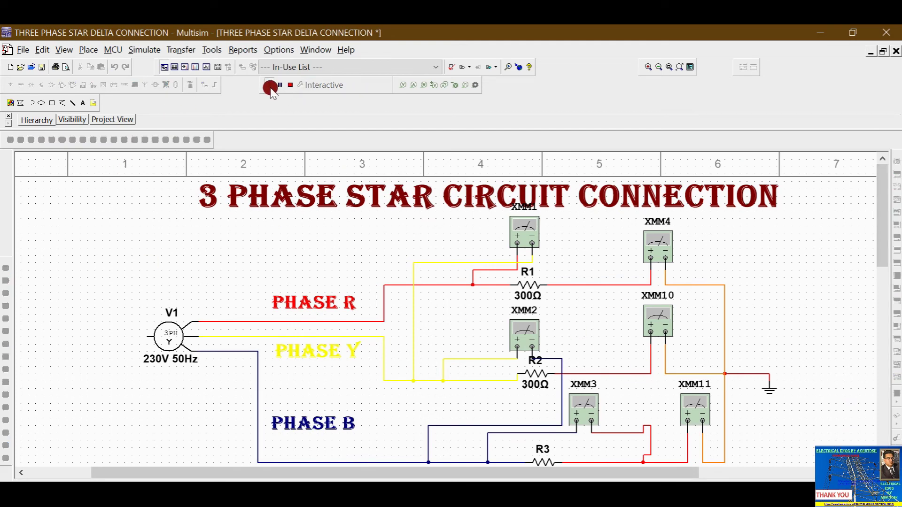
double_click(525, 226)
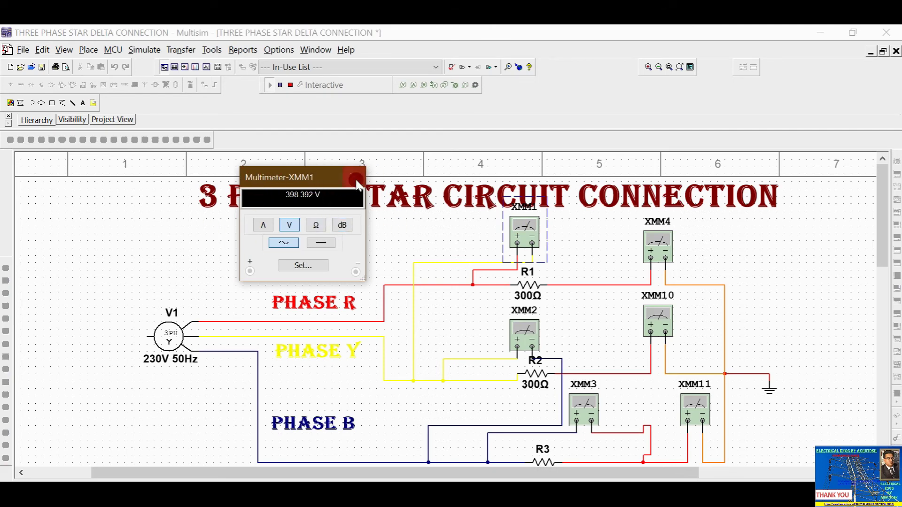
drag(296, 183, 368, 196)
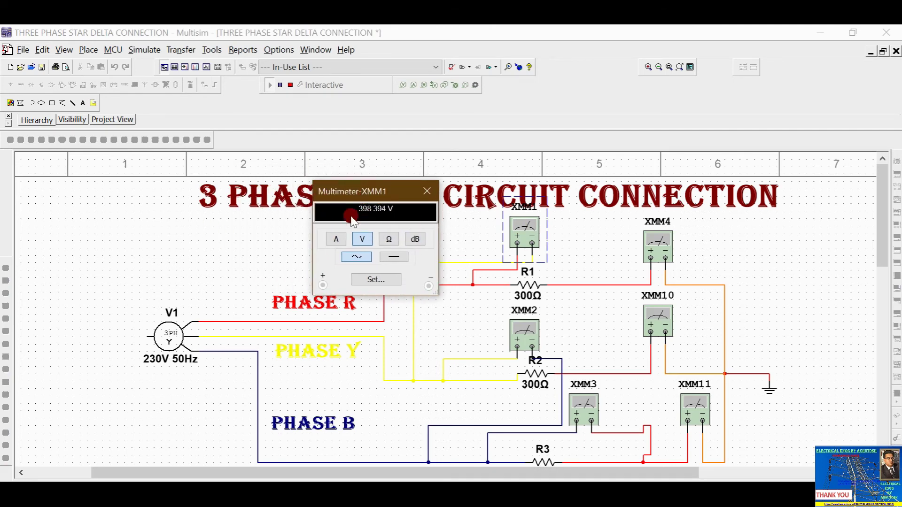
double_click(516, 329)
drag(270, 298, 422, 320)
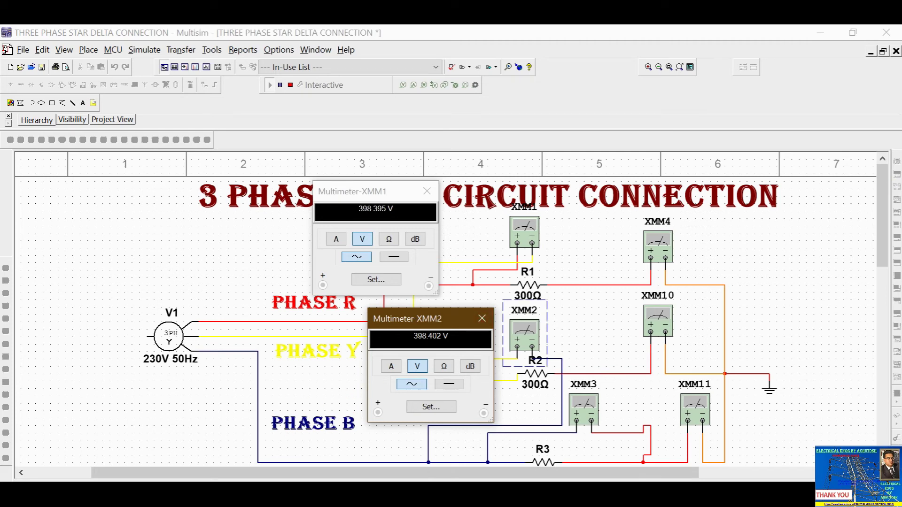
Switch to Calculator, compute 230 × 1.732 to compare with the measured line voltages, and close the calculator.
key(alt+Tab)
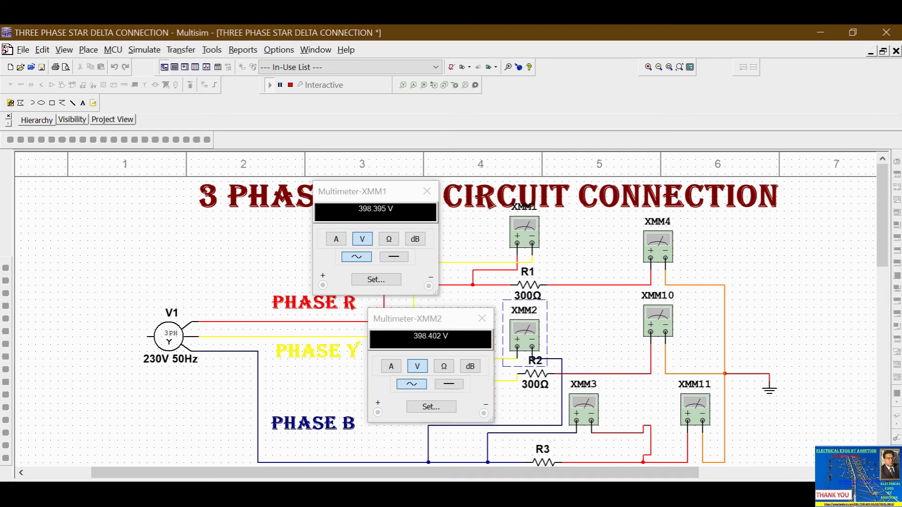
key(alt+Tab)
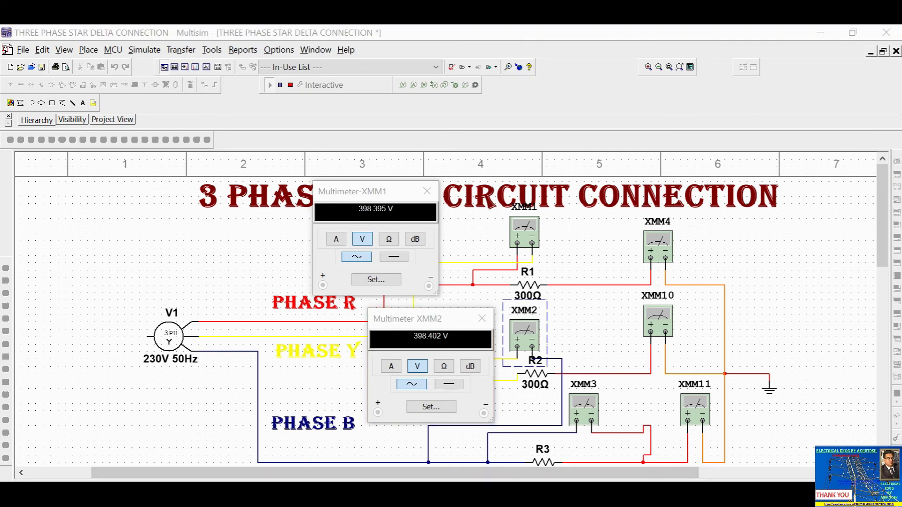
key(alt+Tab)
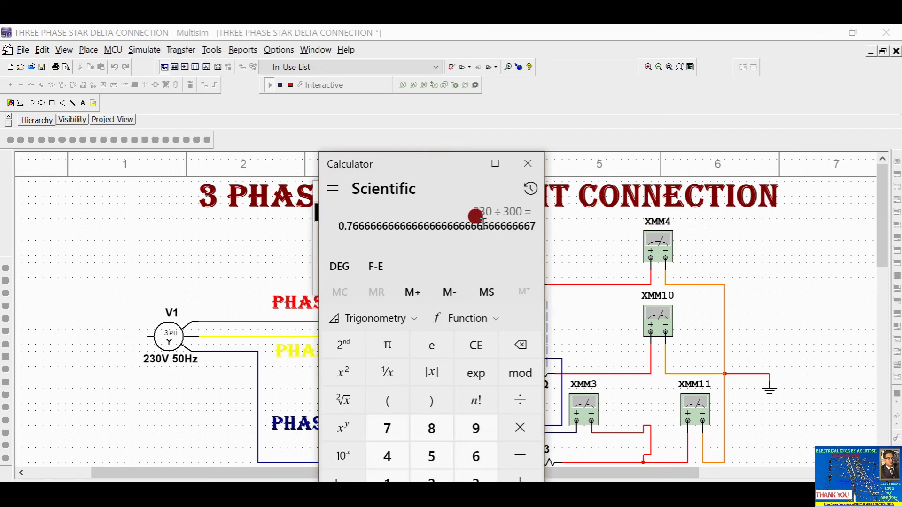
key(Escape)
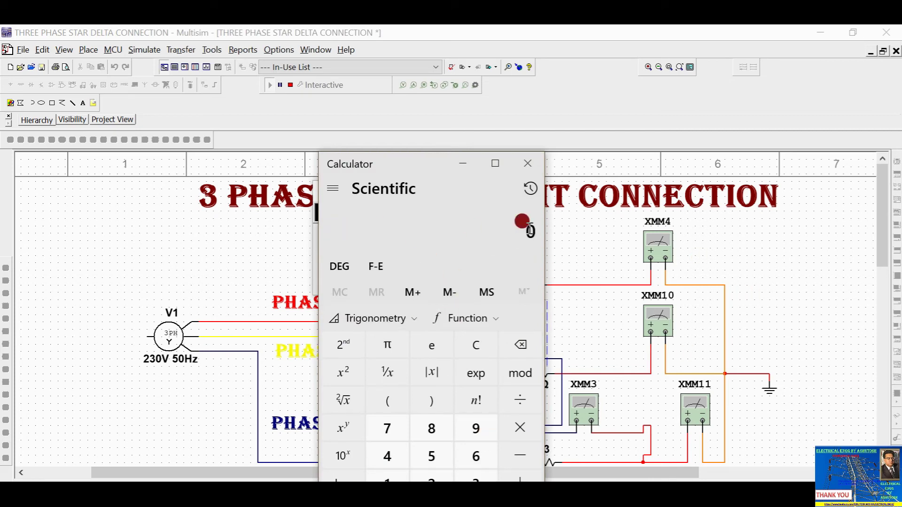
text(23)
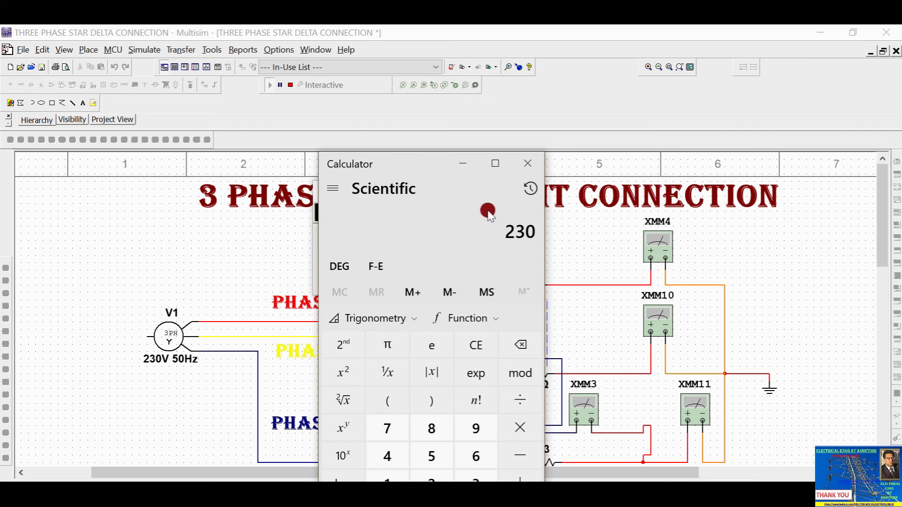
click(516, 428)
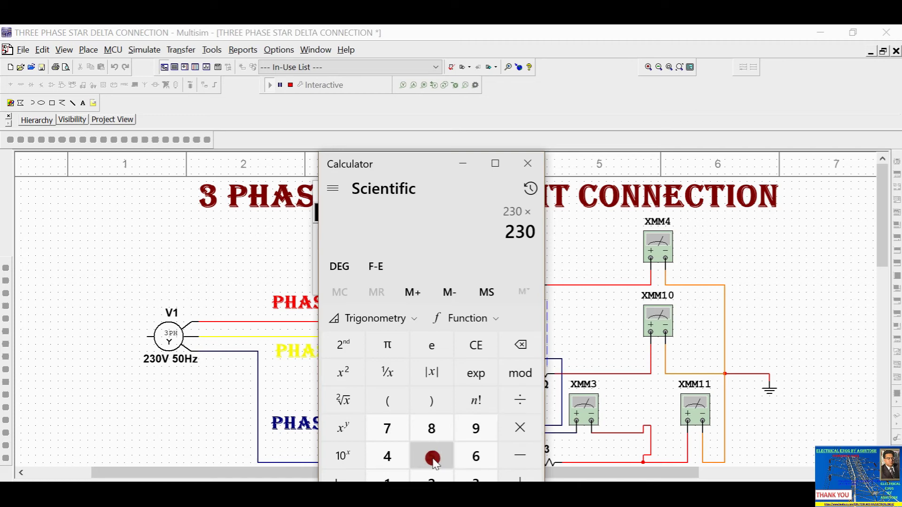
text(1.732)
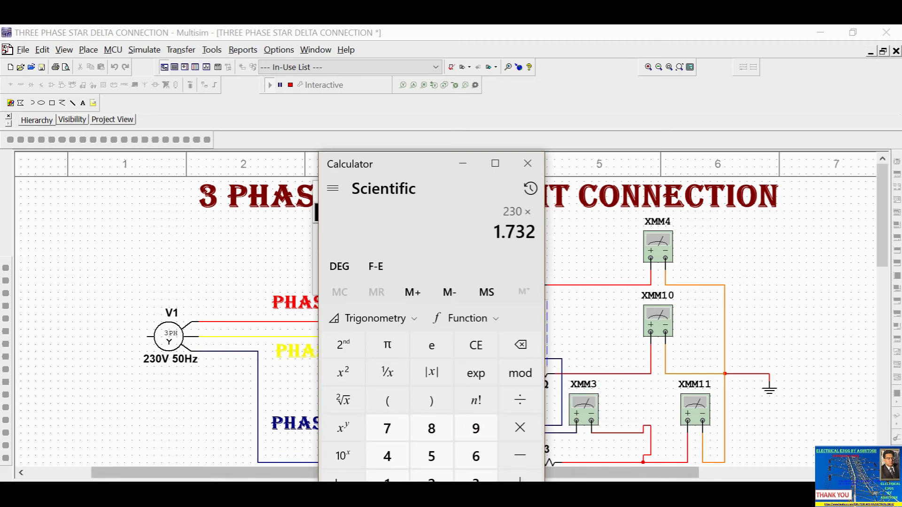
key(Return)
drag(383, 167, 566, 132)
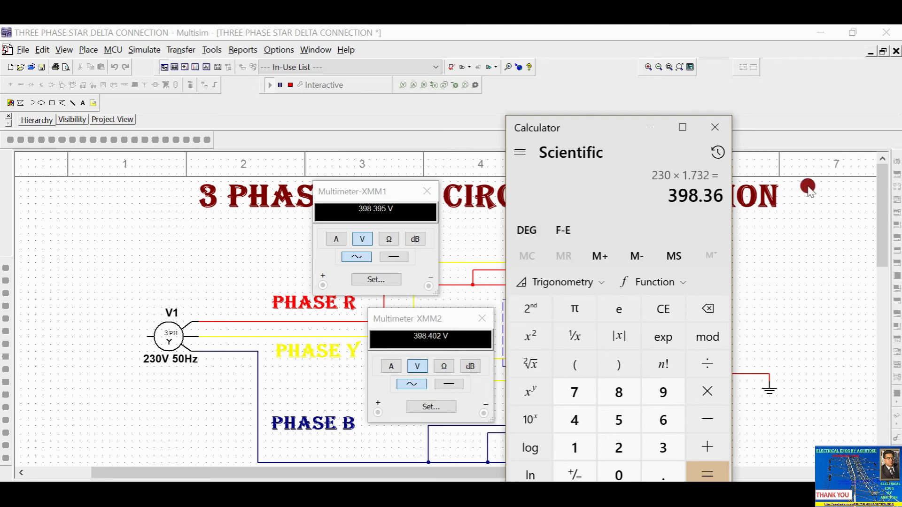
click(721, 132)
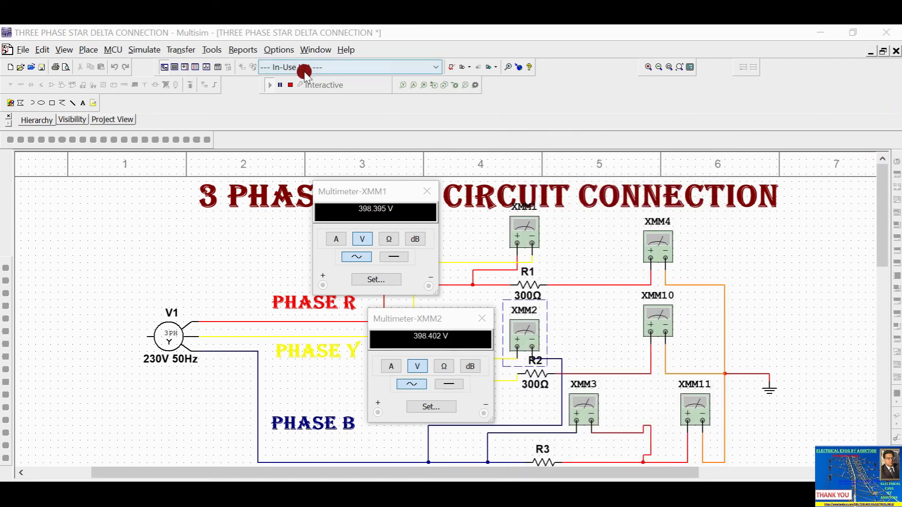
Stop the simulation and close the XMM1 and XMM2 reading windows.
click(290, 85)
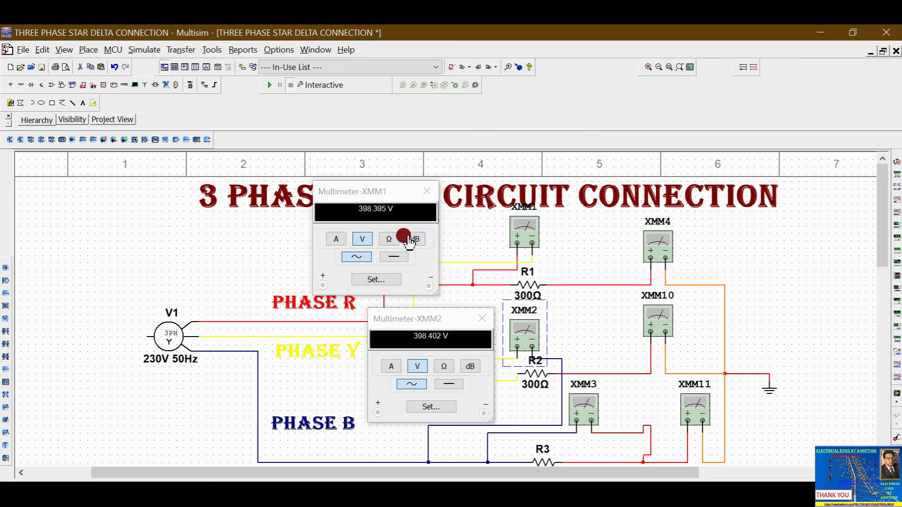
drag(377, 196, 322, 197)
click(366, 193)
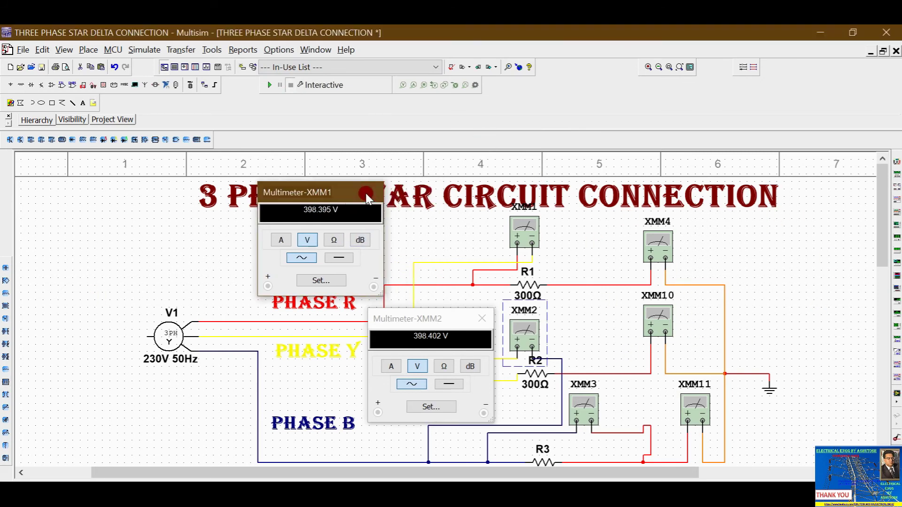
click(482, 318)
Go to the delta circuit, run the simulation and open the XMM8 reading to measure the PHASE R line current.
drag(882, 197, 897, 364)
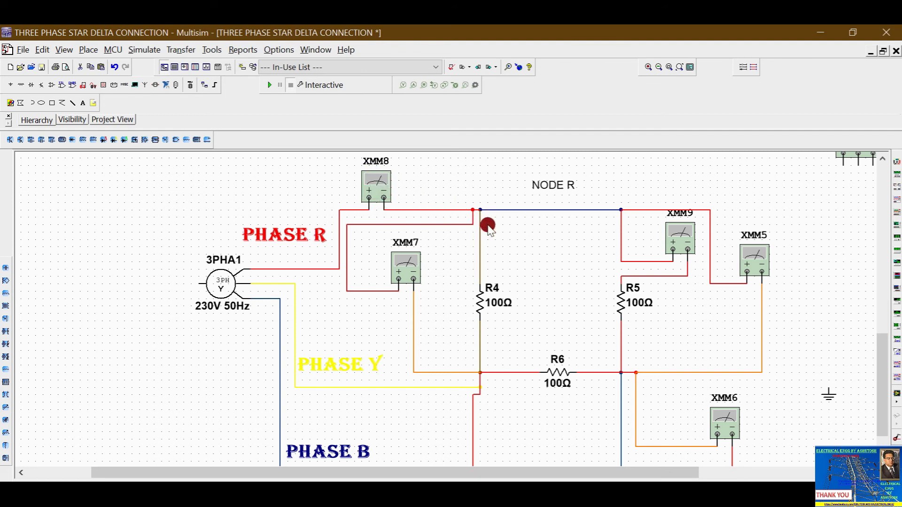
click(622, 269)
key(Delete)
mouse_move(880, 342)
mouse_down()
mouse_move(884, 365)
mouse_move(885, 350)
mouse_up()
click(677, 232)
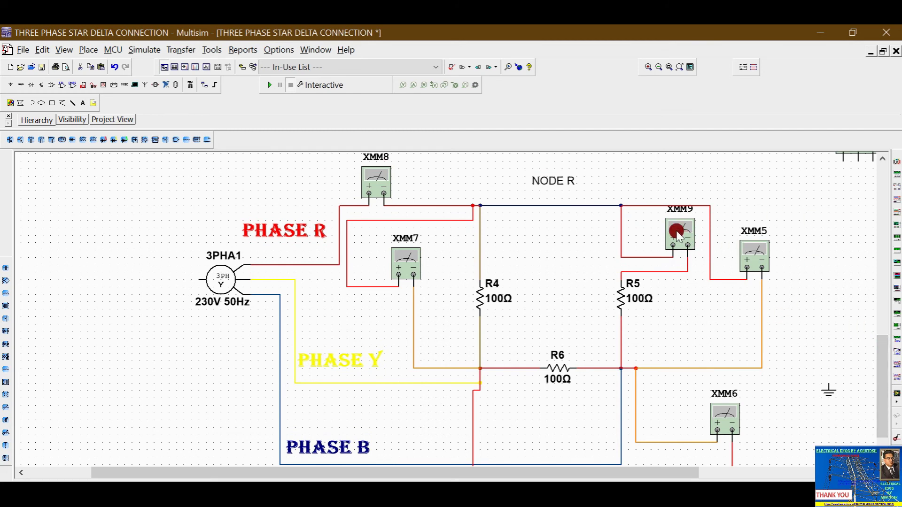
click(266, 85)
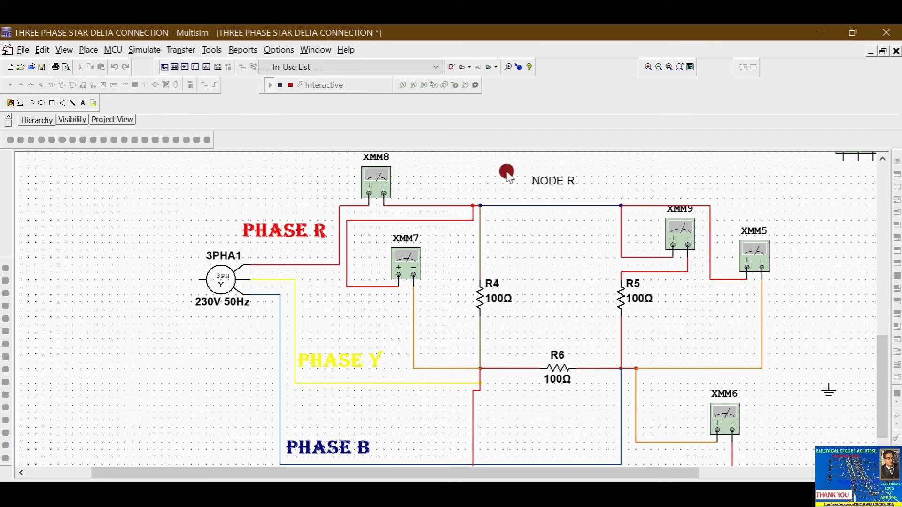
double_click(373, 176)
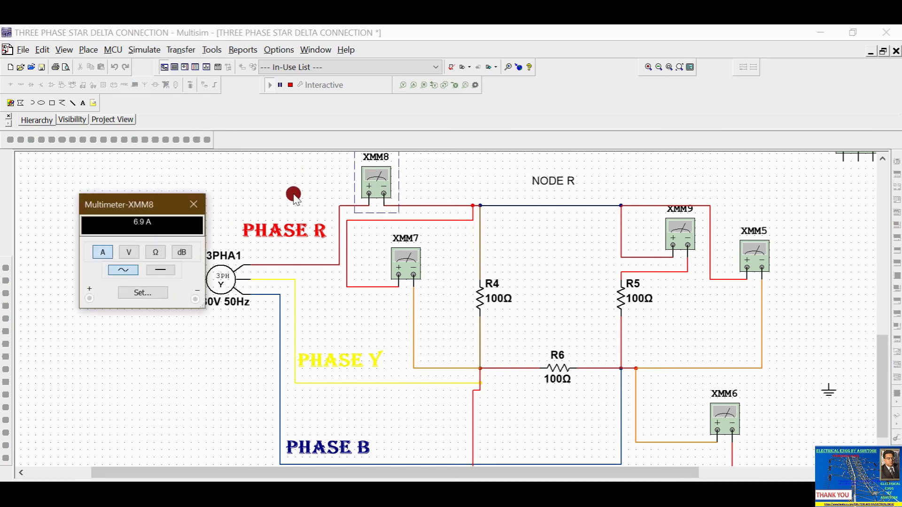
drag(118, 205, 92, 181)
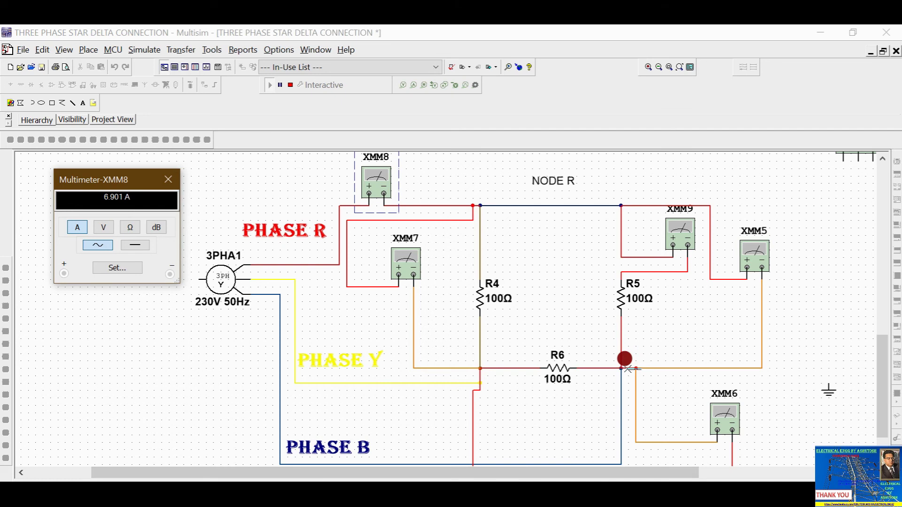
Open the XMM7, XMM5 and XMM6 readings to measure the delta circuit's voltages, spreading the windows around the schematic.
click(884, 360)
scroll(879, 357, down, 1)
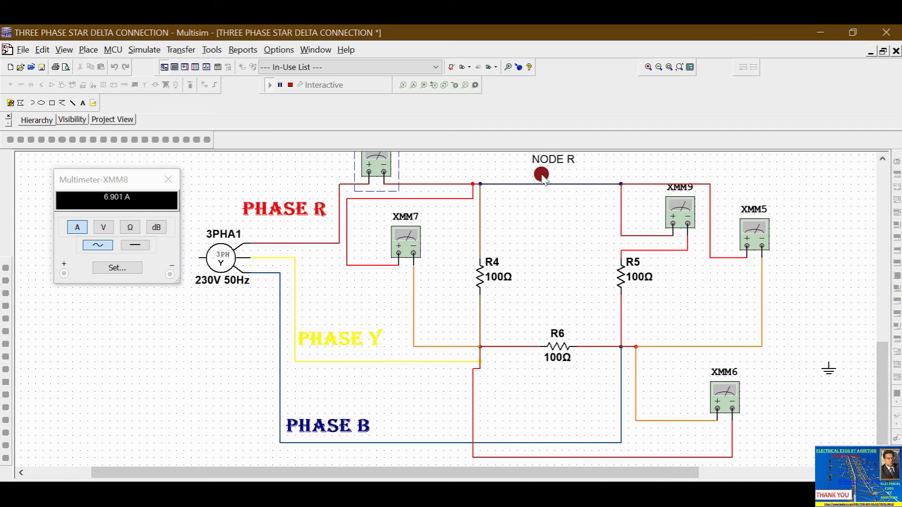
double_click(406, 239)
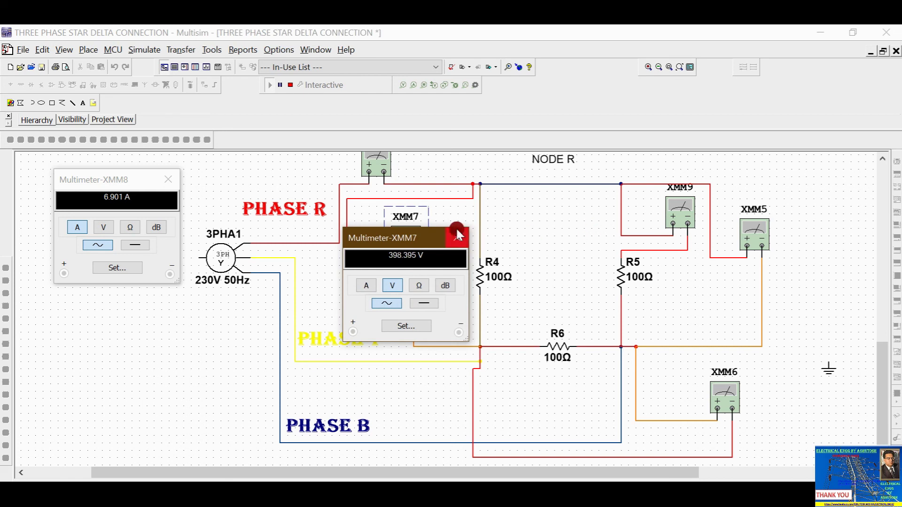
drag(419, 237, 175, 310)
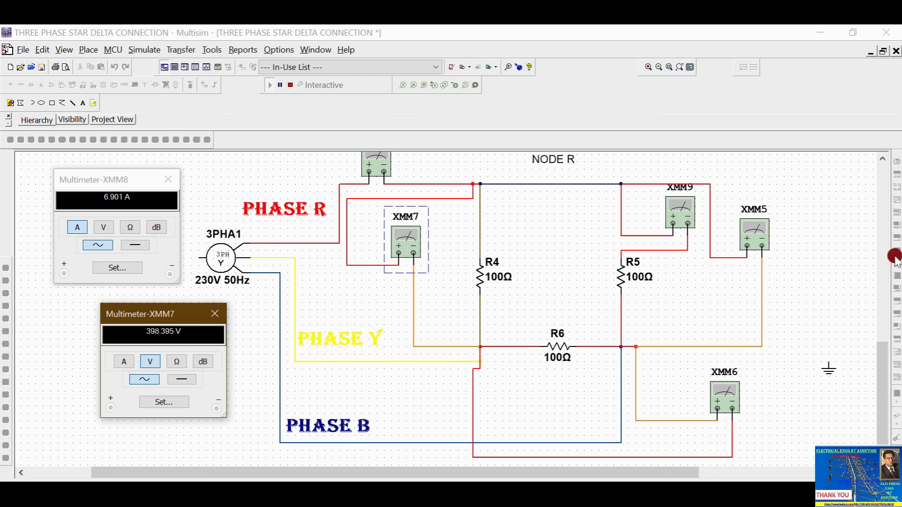
double_click(755, 229)
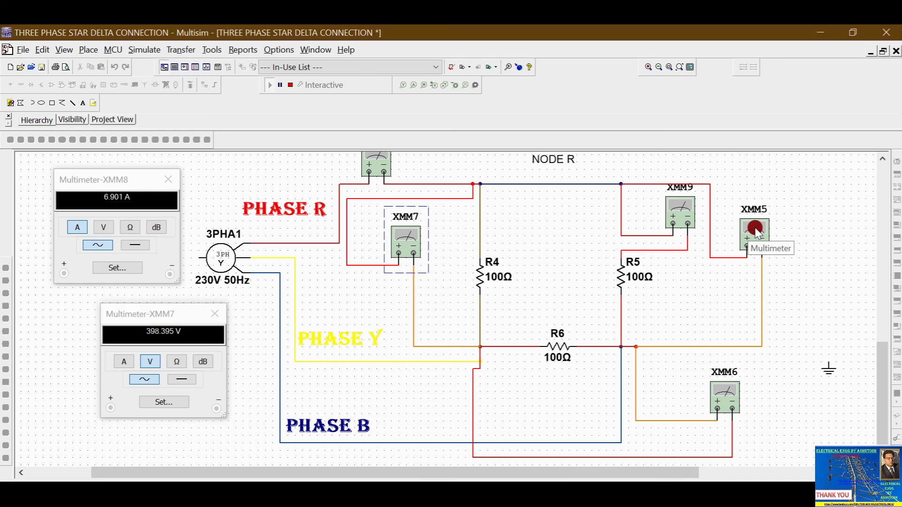
drag(489, 194, 334, 293)
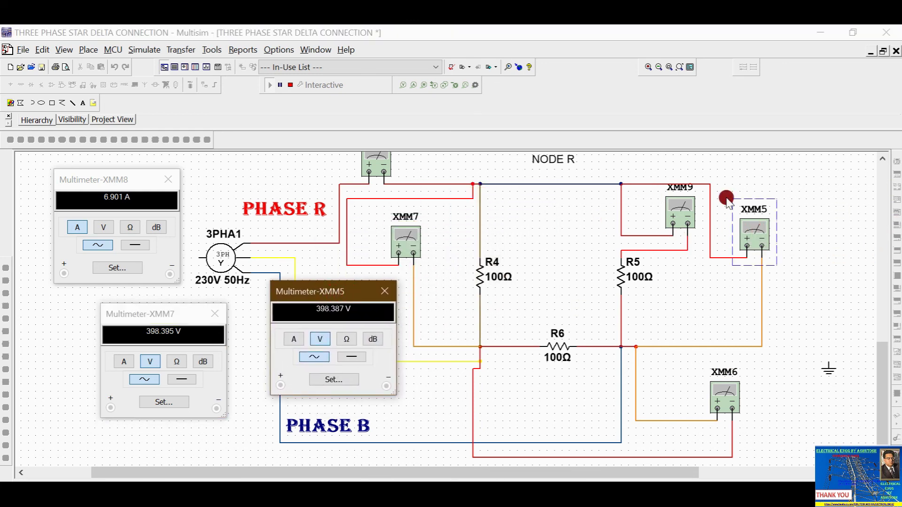
double_click(723, 391)
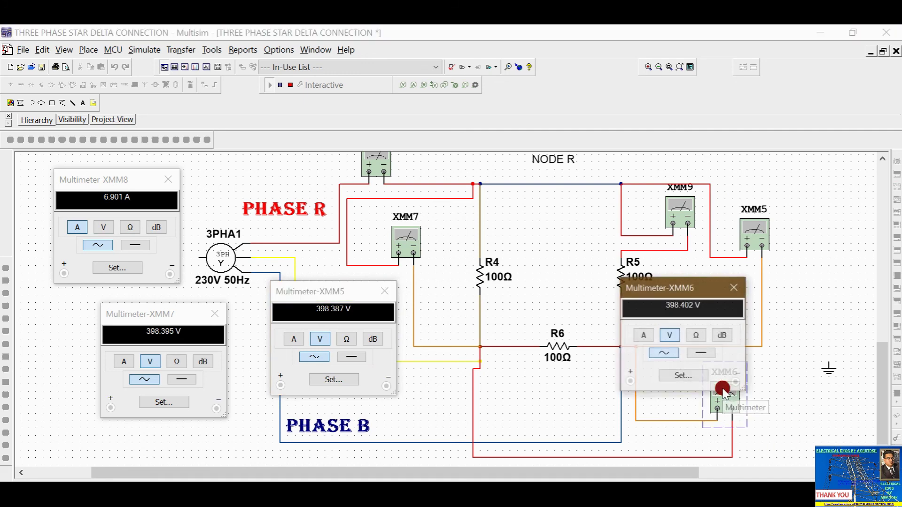
drag(678, 283, 804, 301)
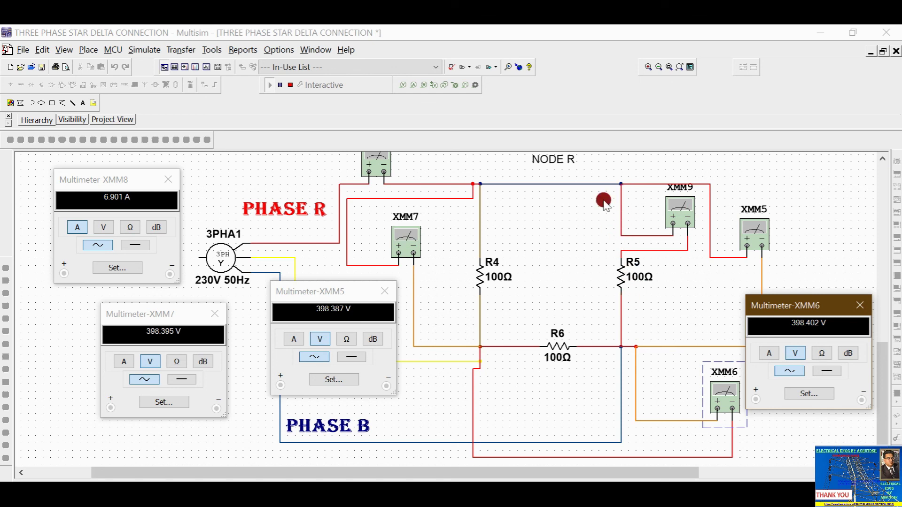
Open the XMM9 reading to measure the phase current through R5, and move its window clear of the other readings.
double_click(681, 209)
drag(421, 171, 351, 191)
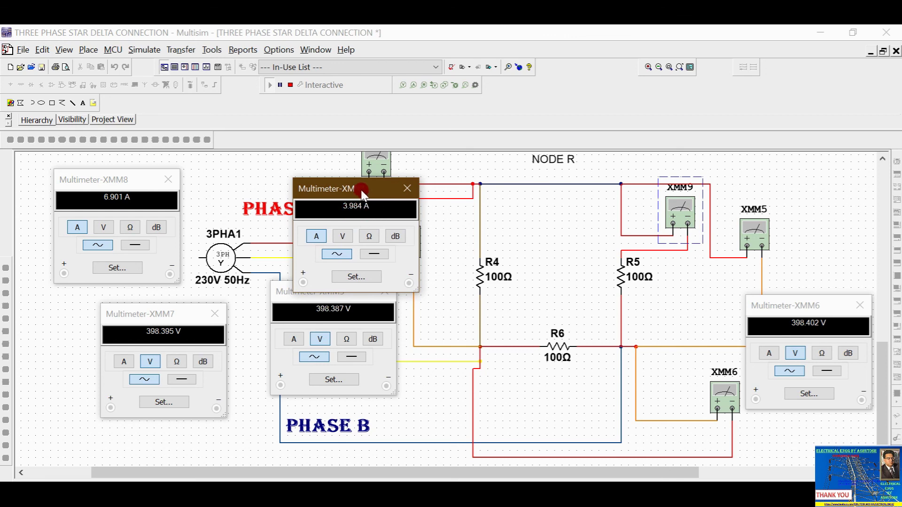
drag(361, 193, 408, 186)
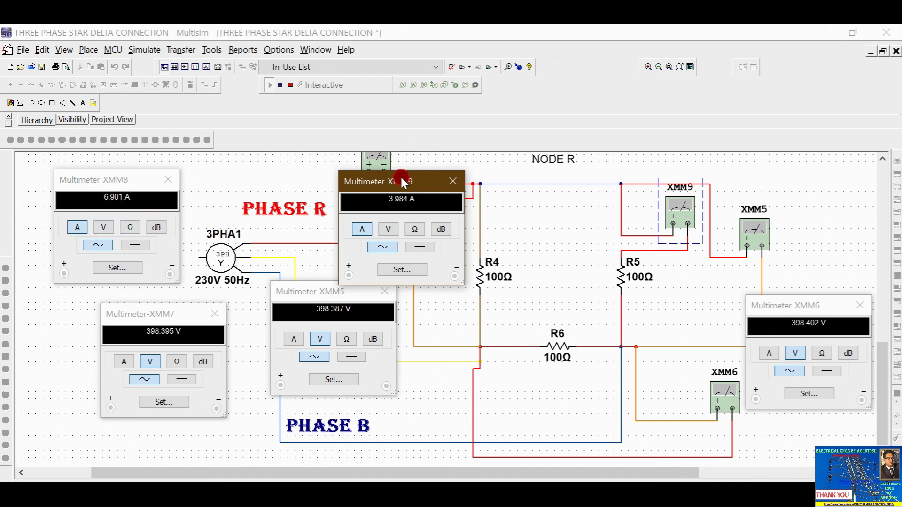
drag(402, 181, 568, 272)
drag(882, 380, 886, 333)
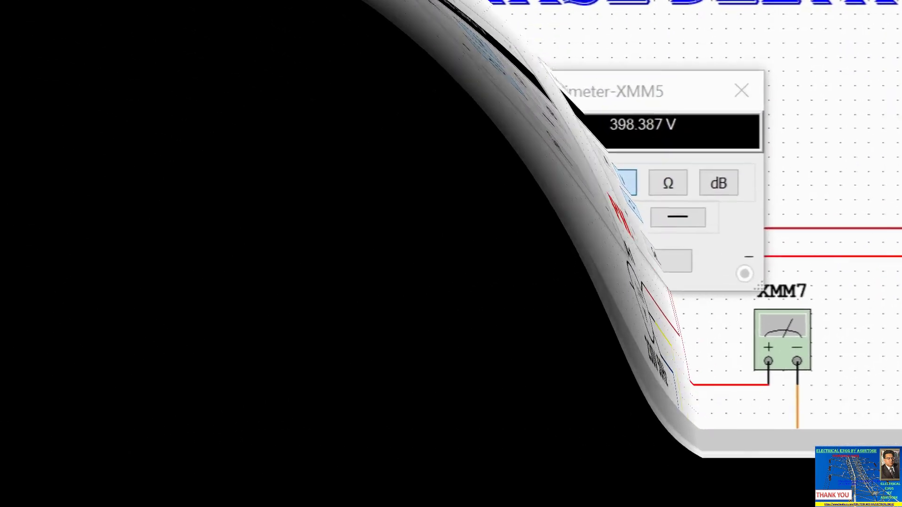